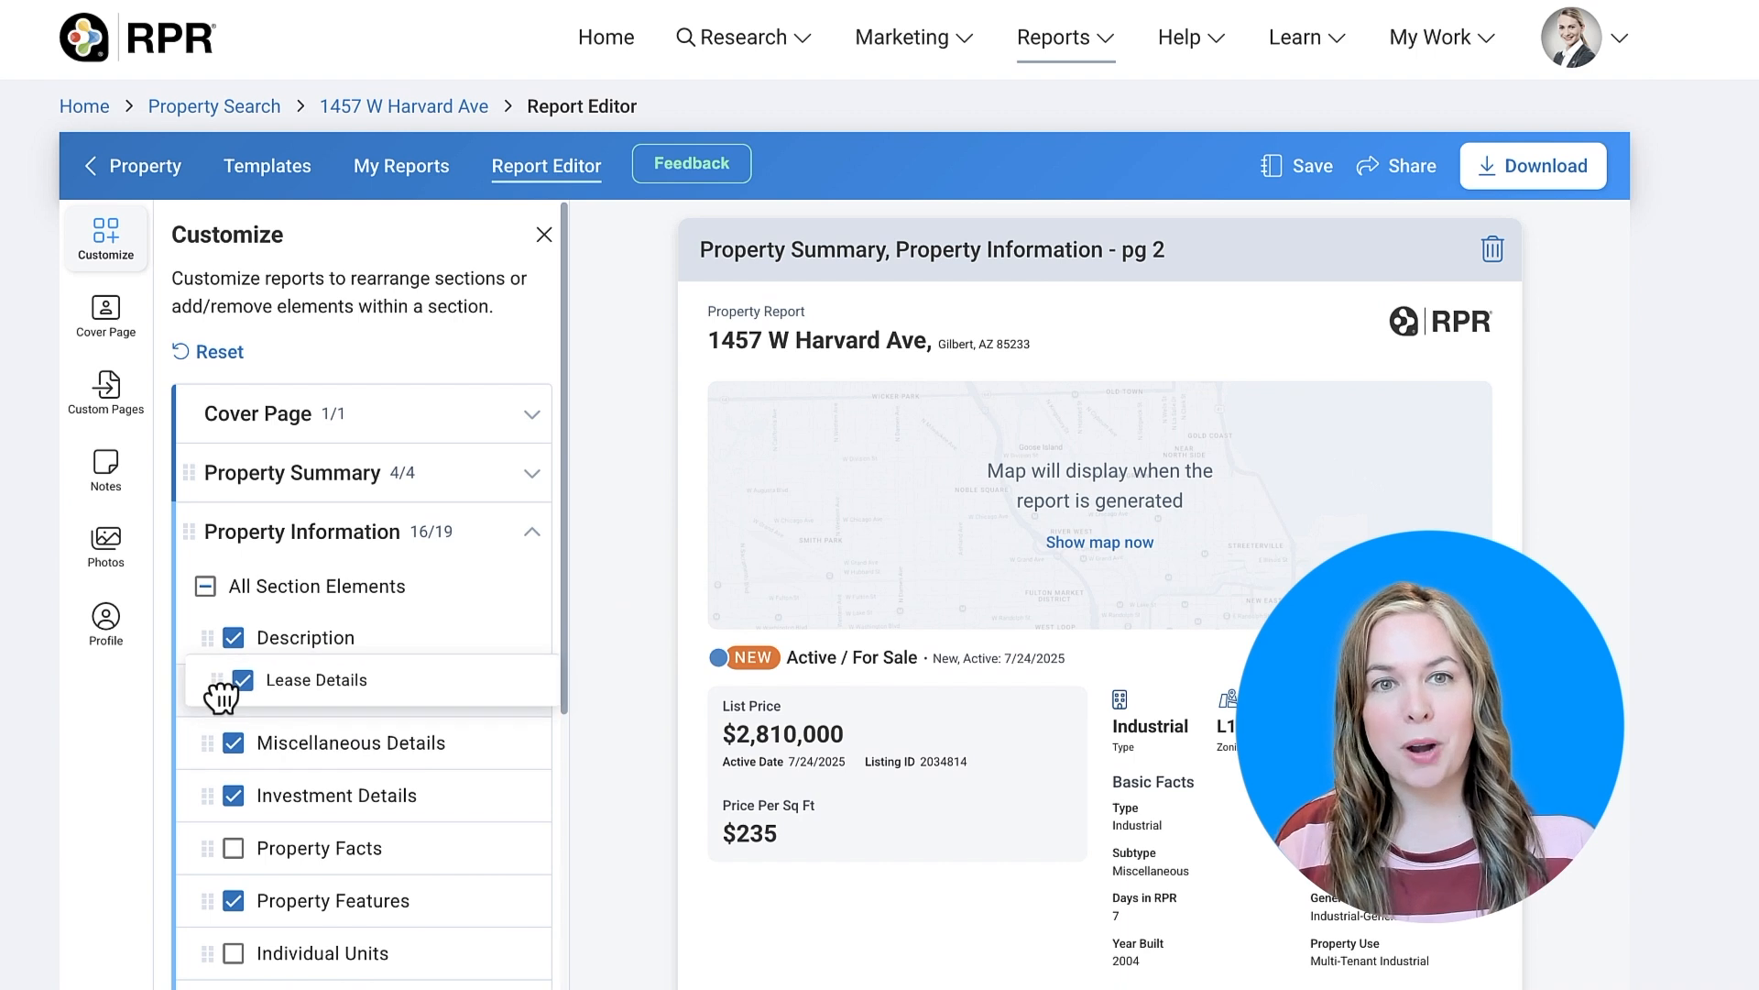
- Save the current report layout as a template, then close the template dialog
{"action": "left_click", "coordinate": [1278, 179]}
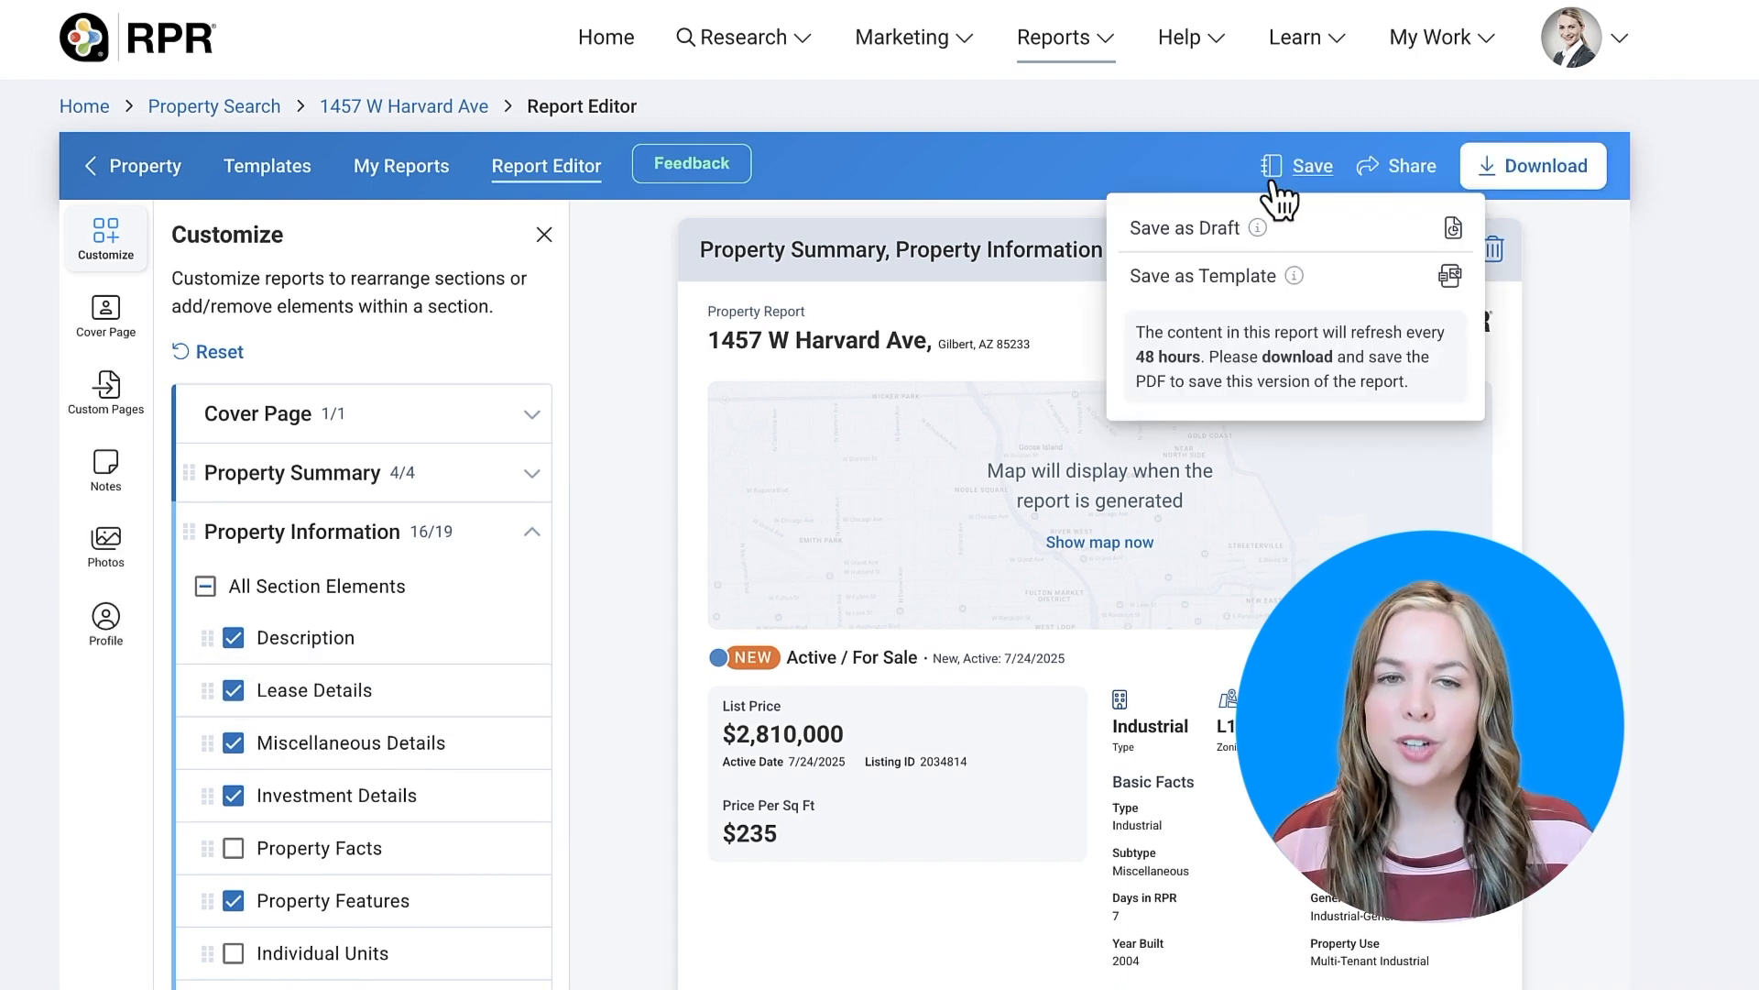
{"action": "left_click", "coordinate": [1281, 280]}
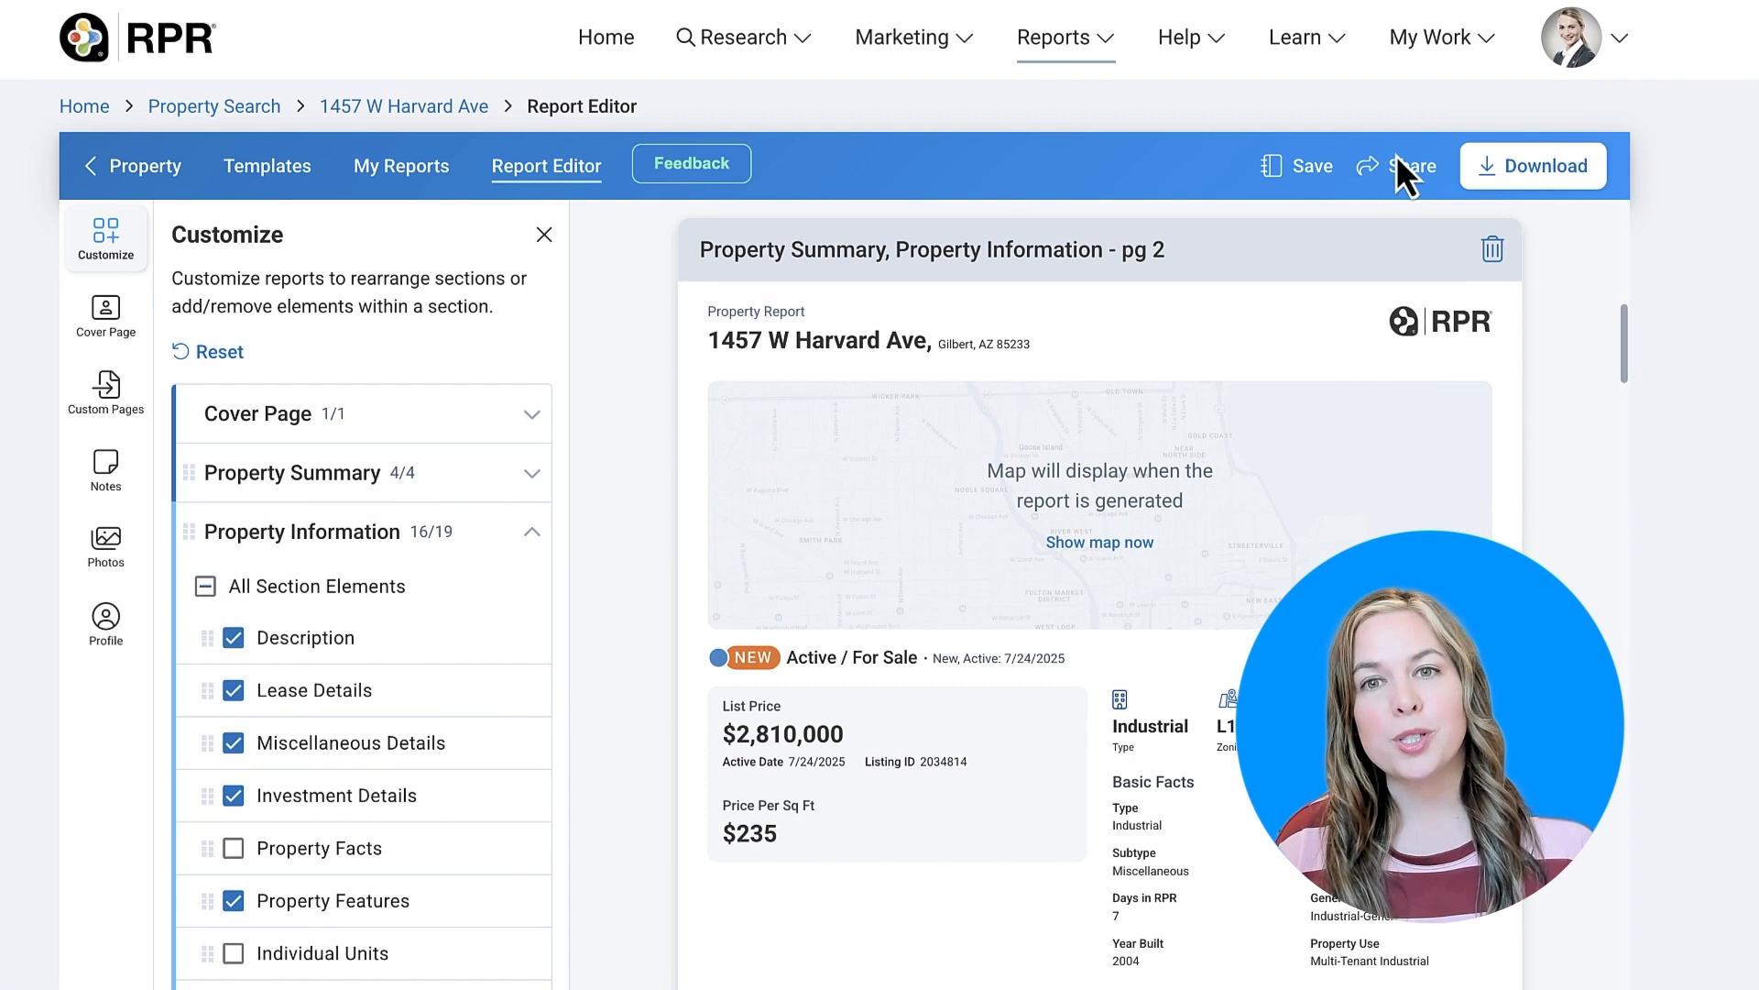
{"action": "left_click", "coordinate": [1396, 161]}
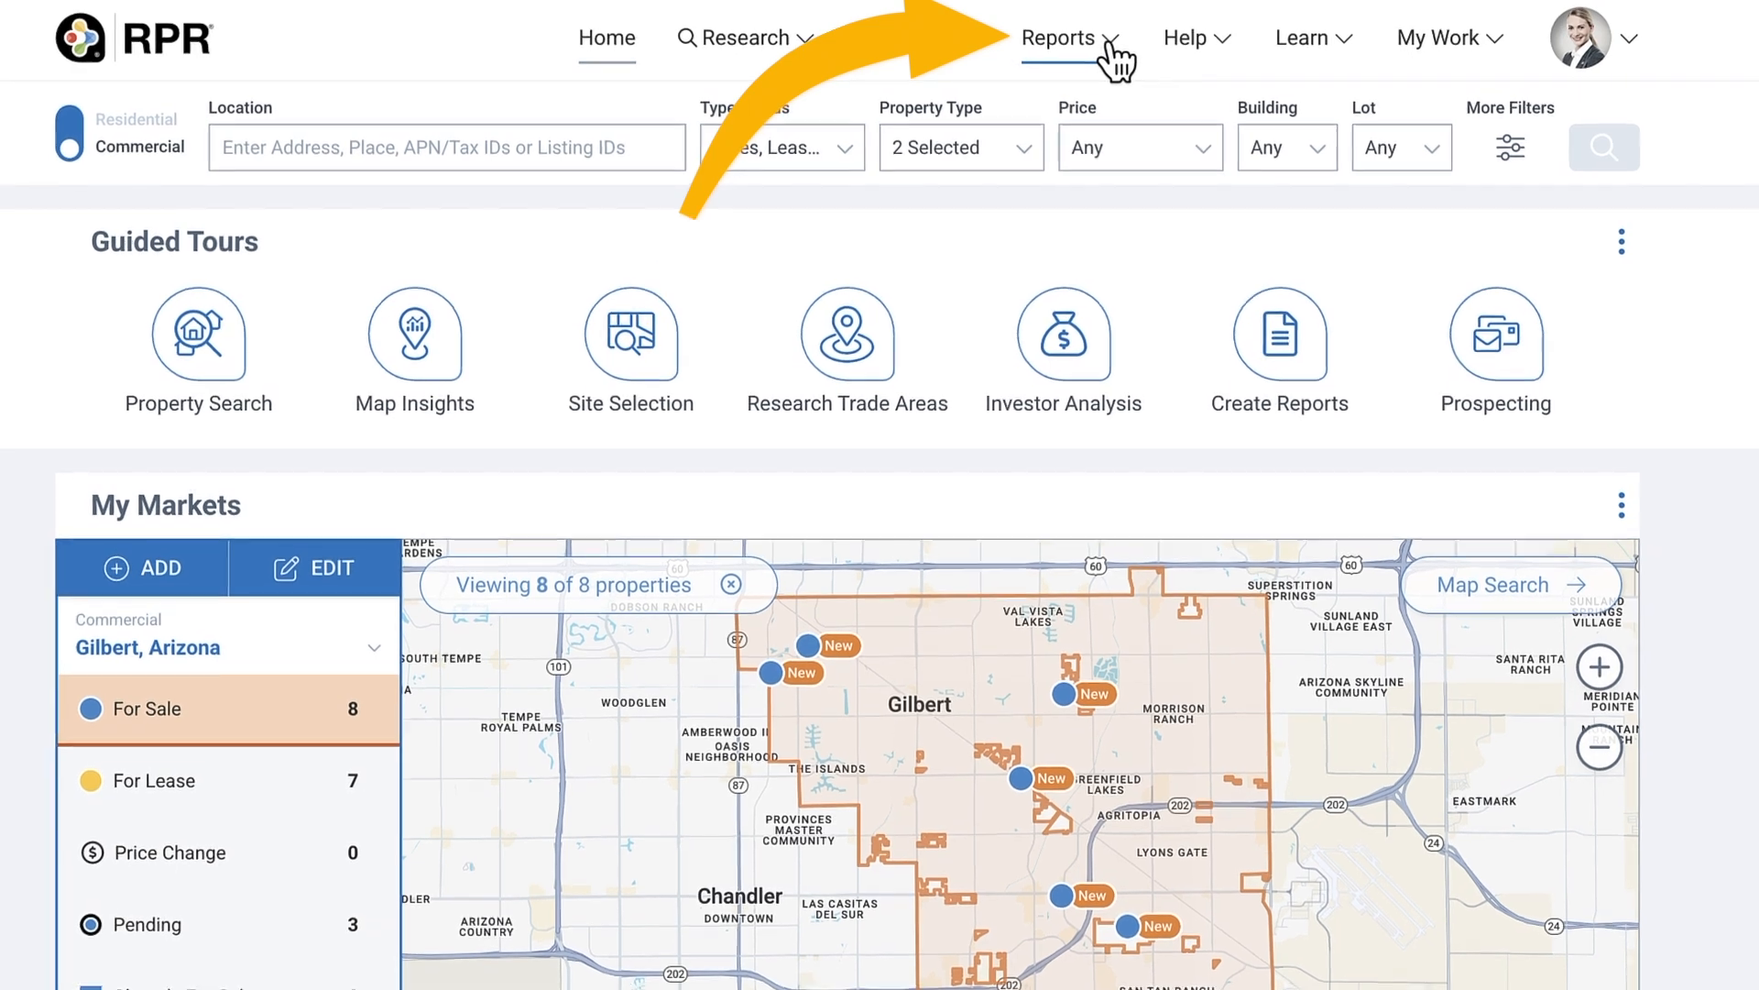
- Open the Reports menu and the Gilbert, Arizona area options to list report templates
{"action": "left_click", "coordinate": [1104, 44]}
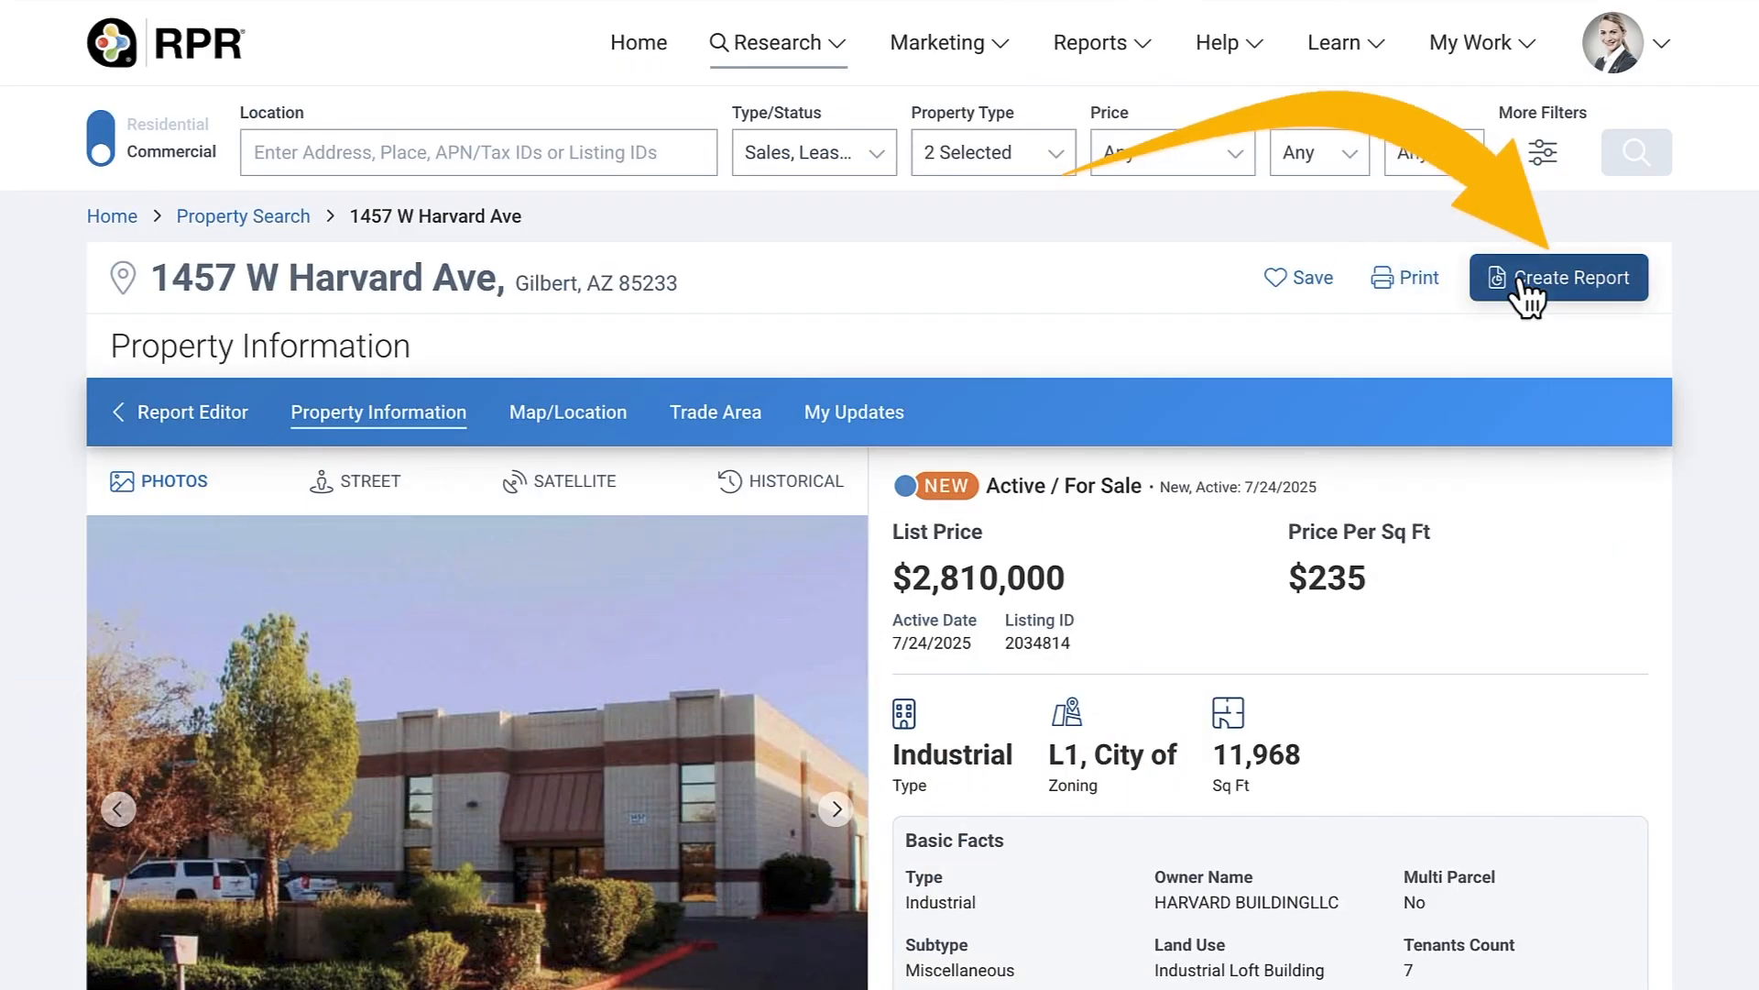
{"action": "left_click", "coordinate": [1524, 288]}
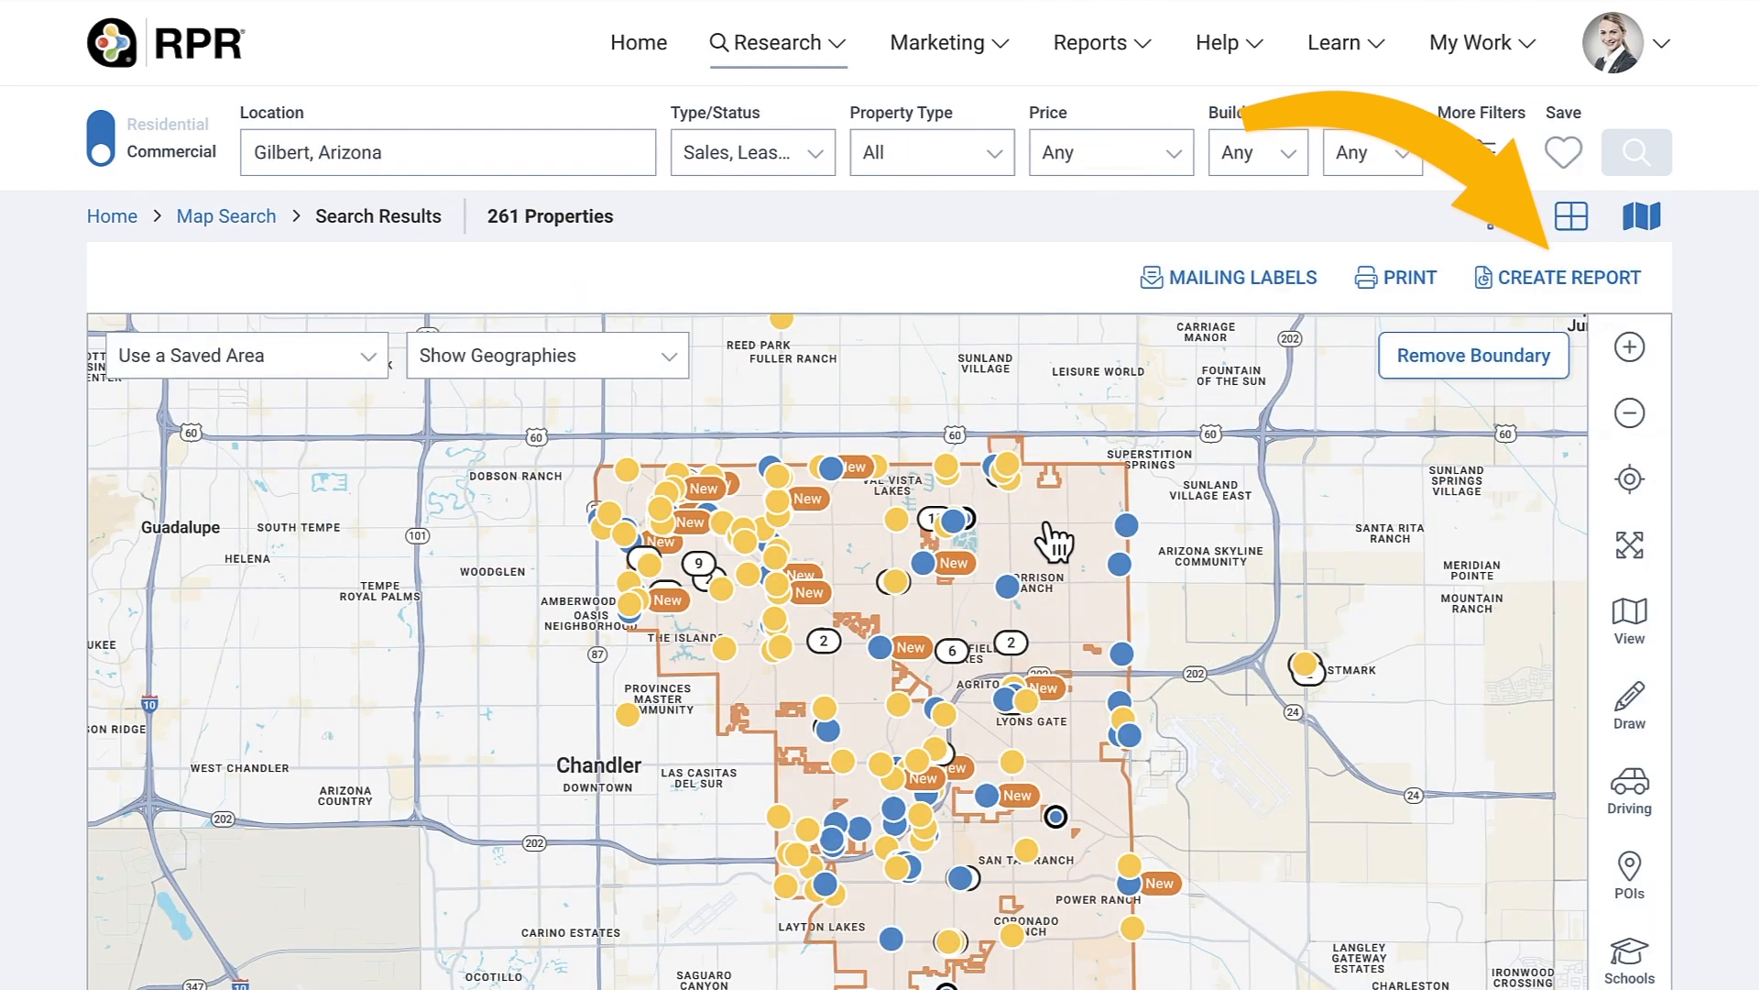
{"action": "left_click", "coordinate": [1046, 522]}
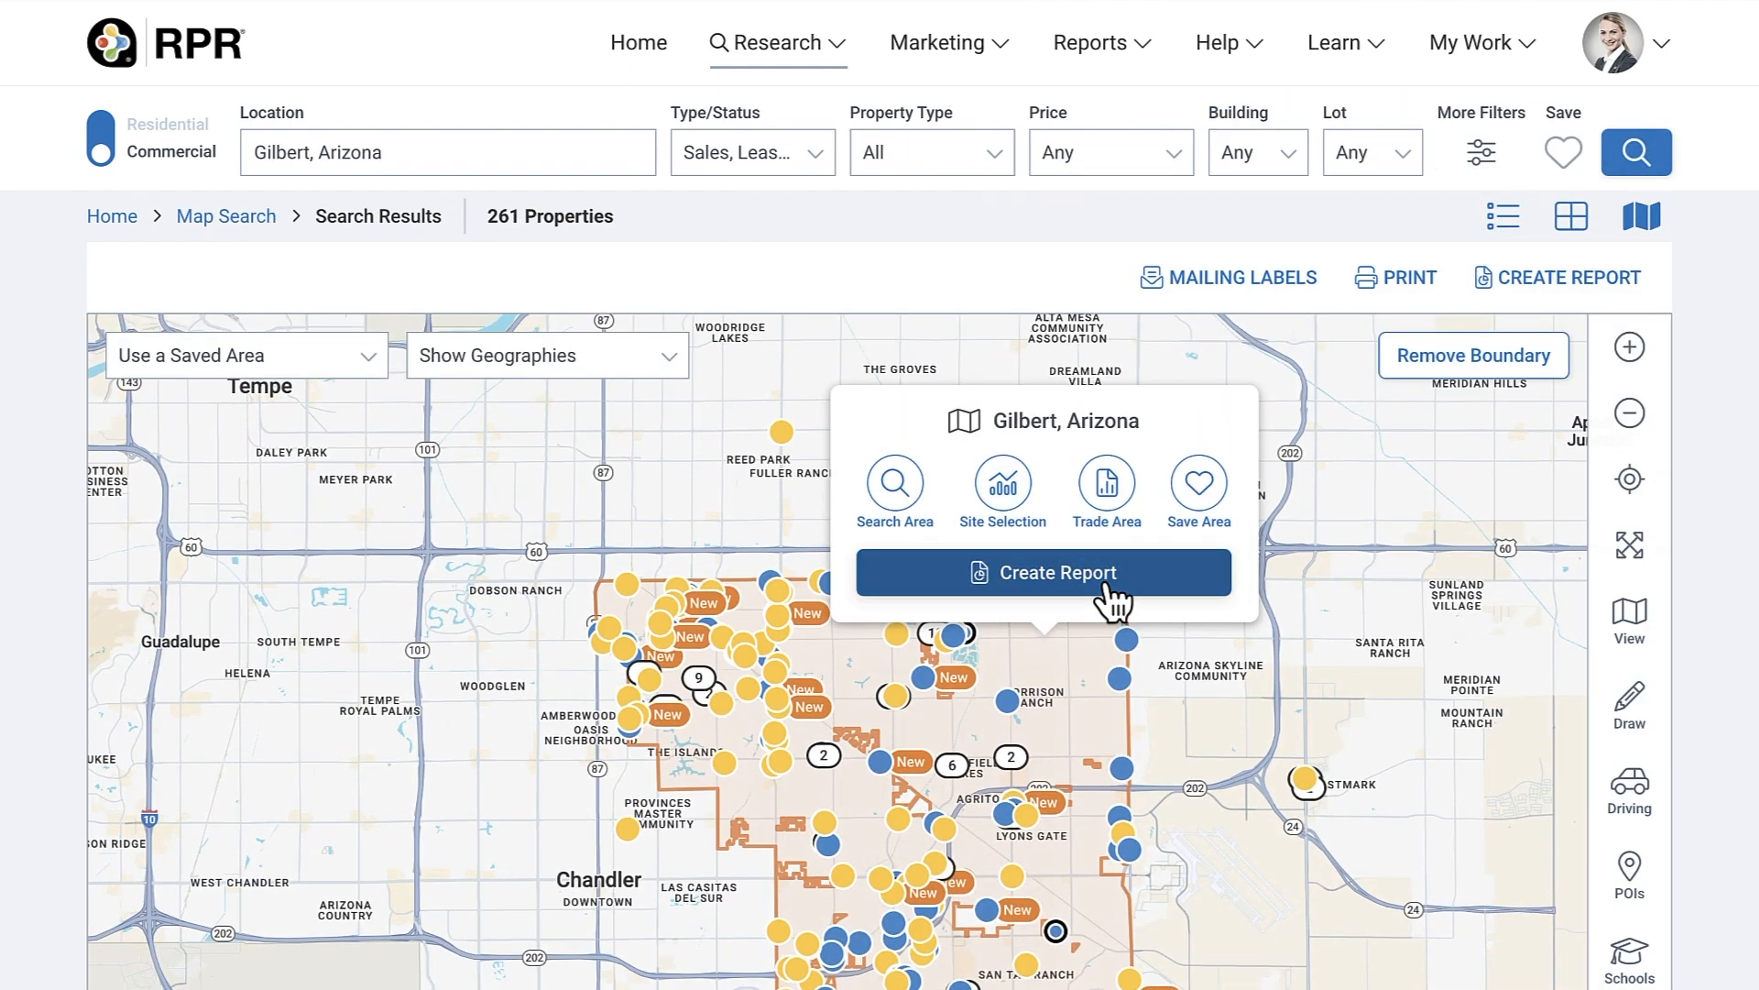
{"action": "left_click", "coordinate": [1109, 591]}
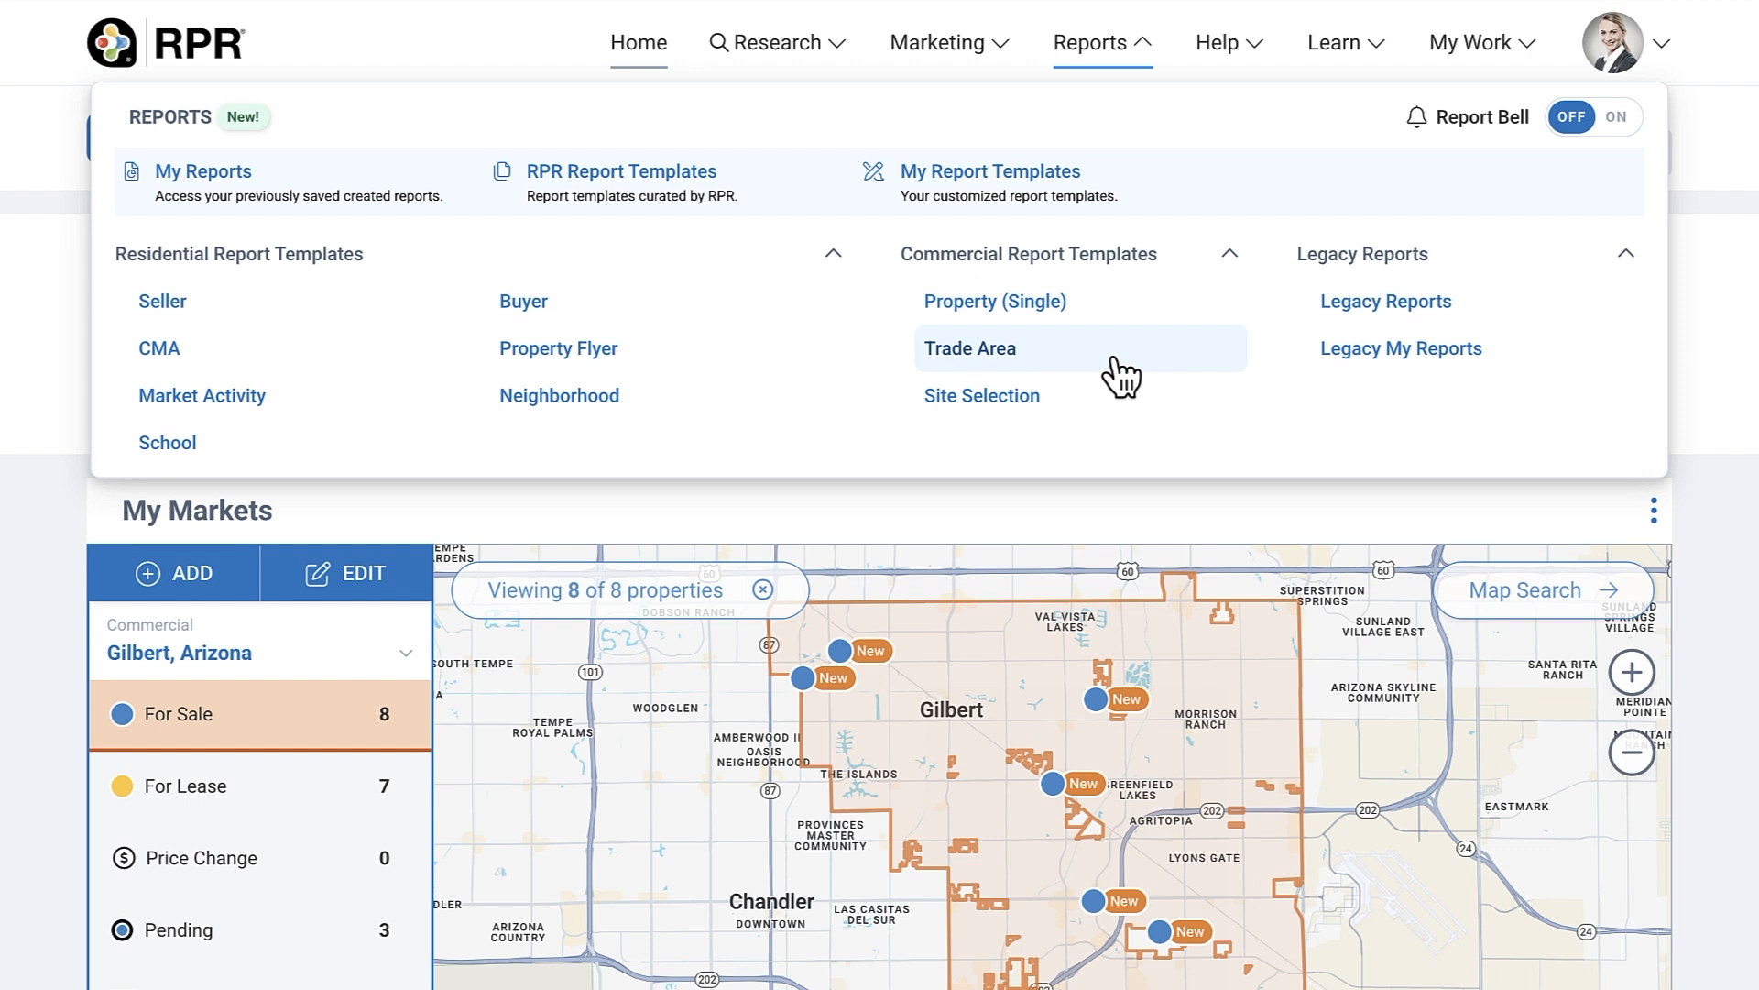
{"action": "left_click", "coordinate": [1112, 317]}
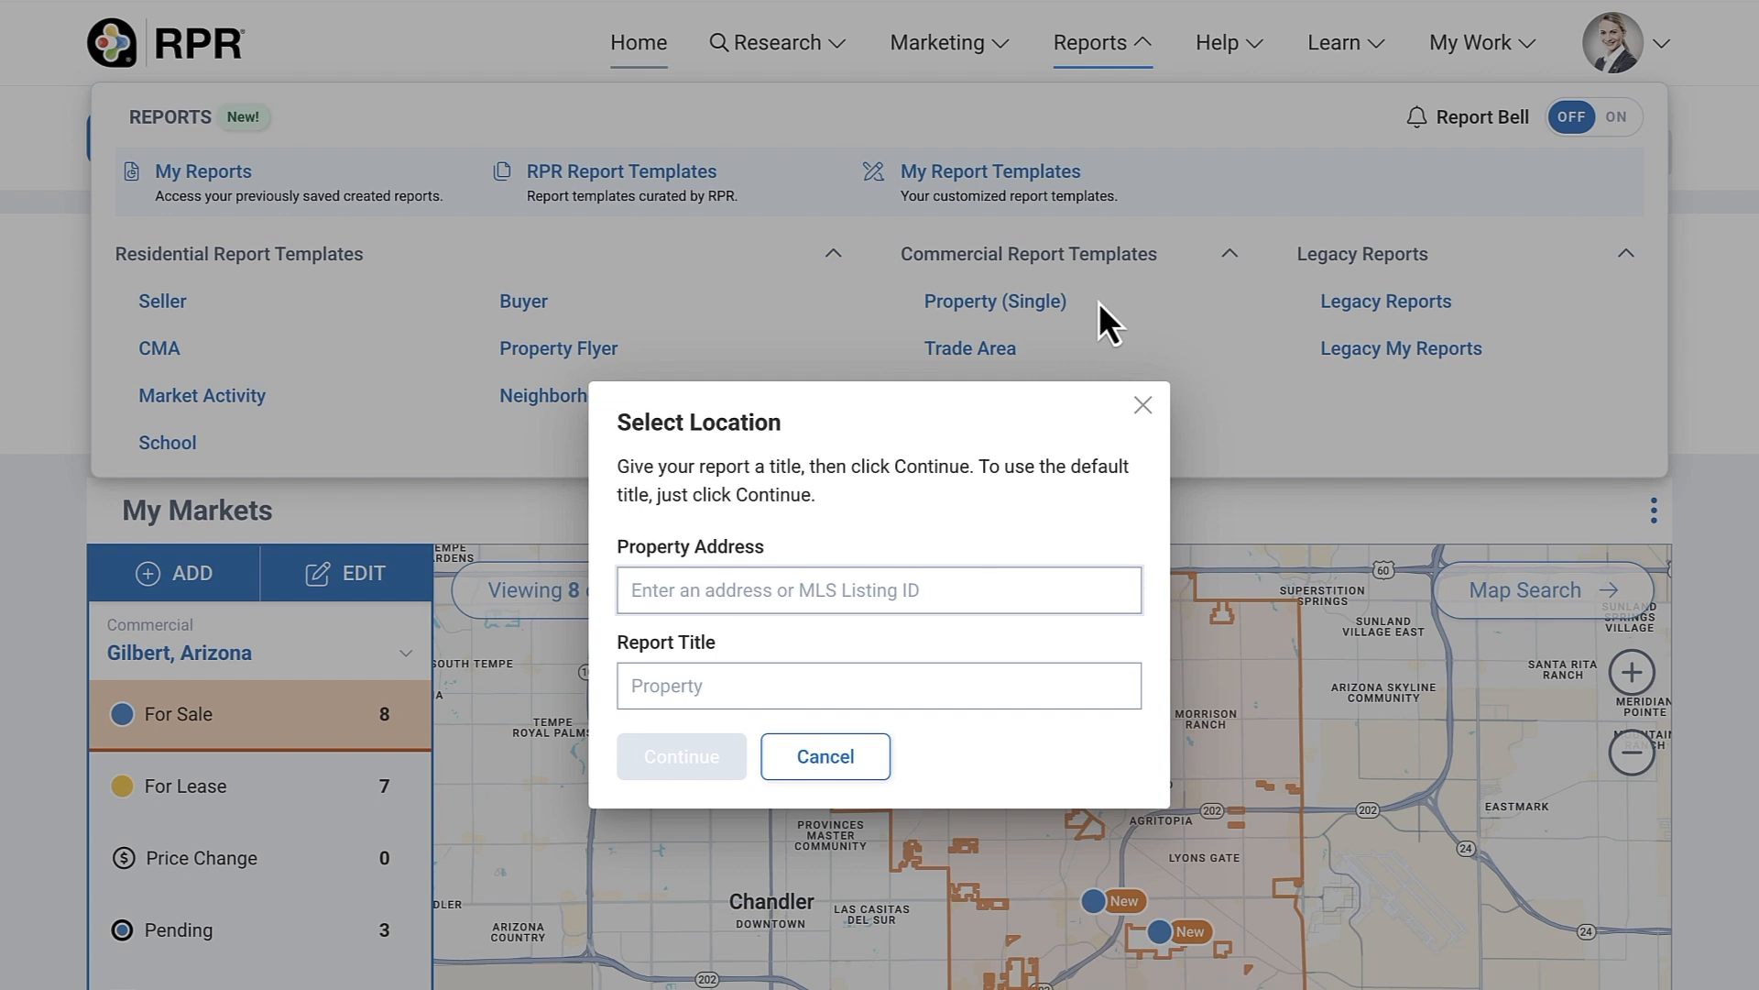
{"action": "left_click", "coordinate": [743, 579]}
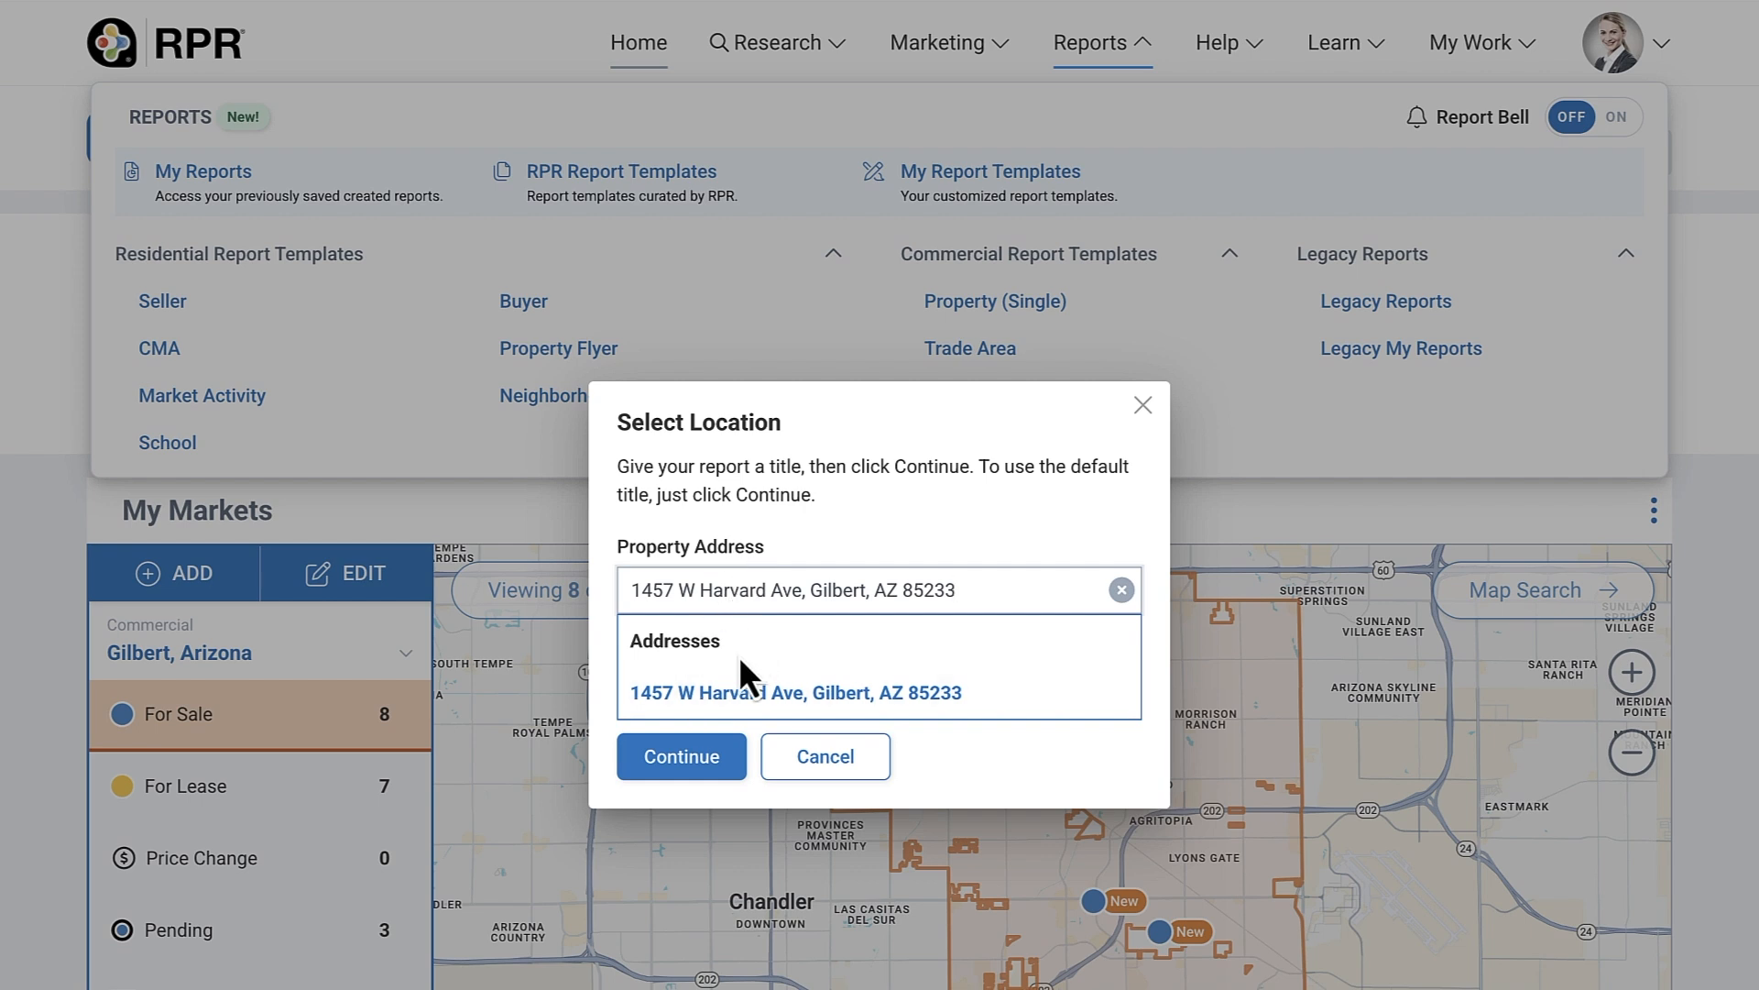
{"action": "left_click", "coordinate": [744, 693]}
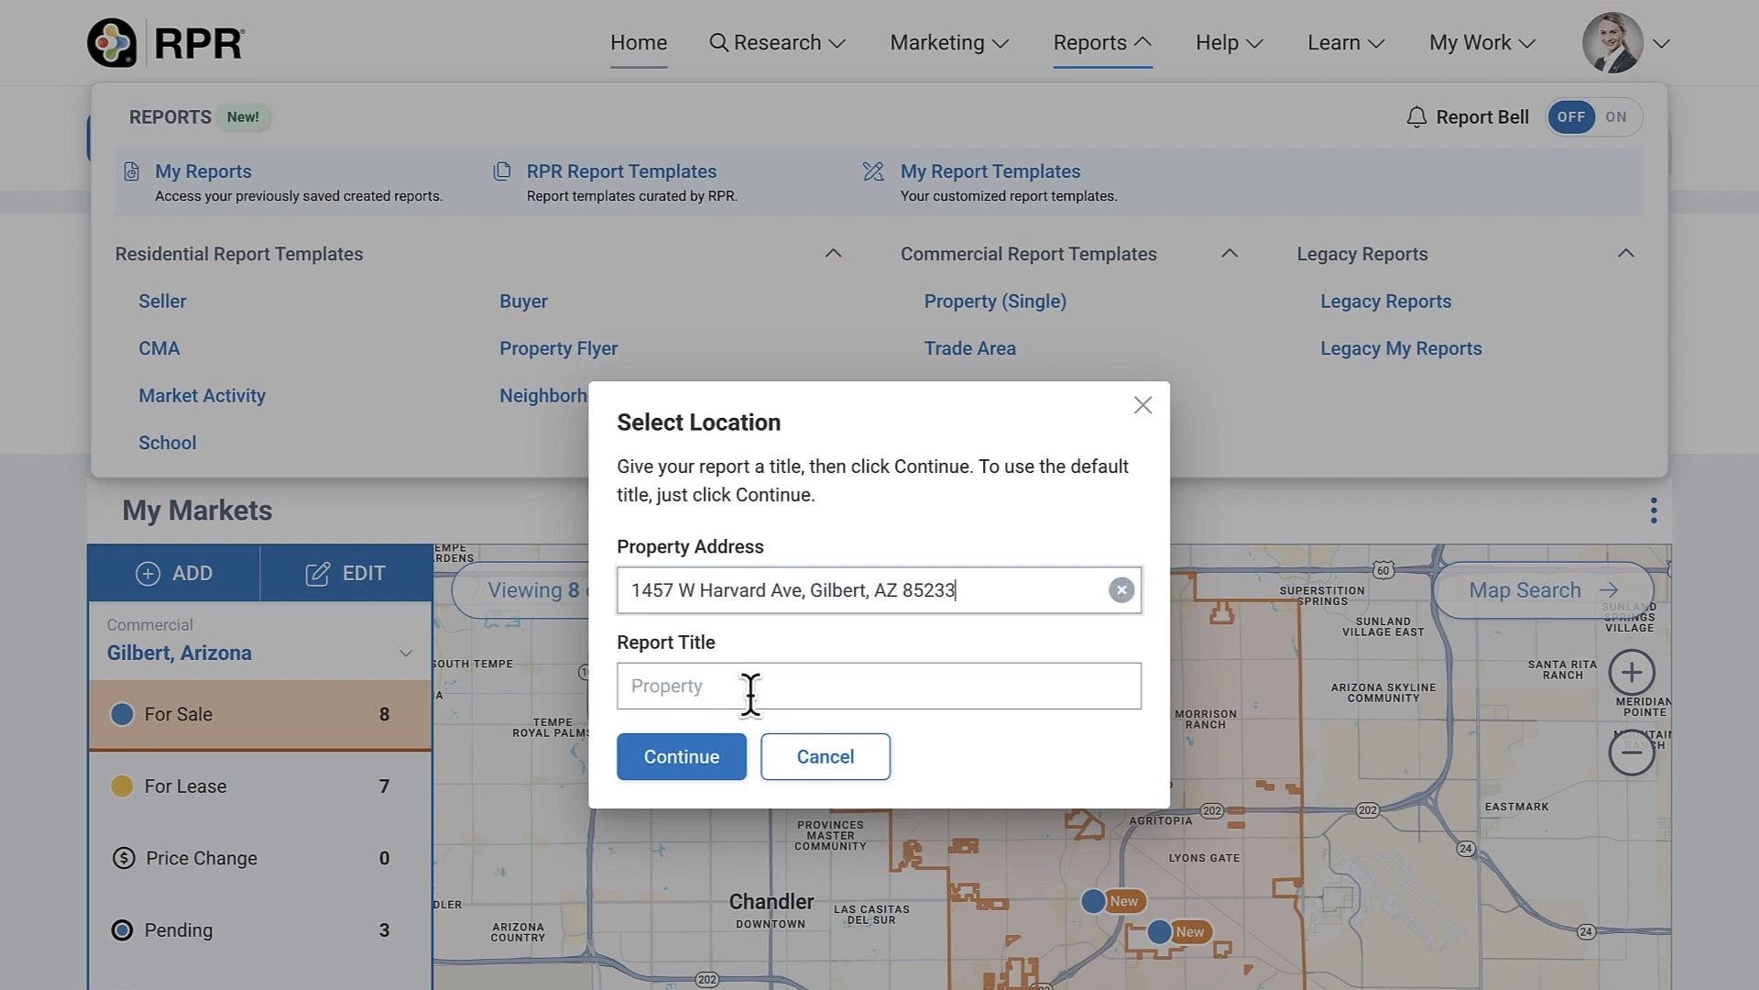
{"action": "left_click", "coordinate": [685, 761]}
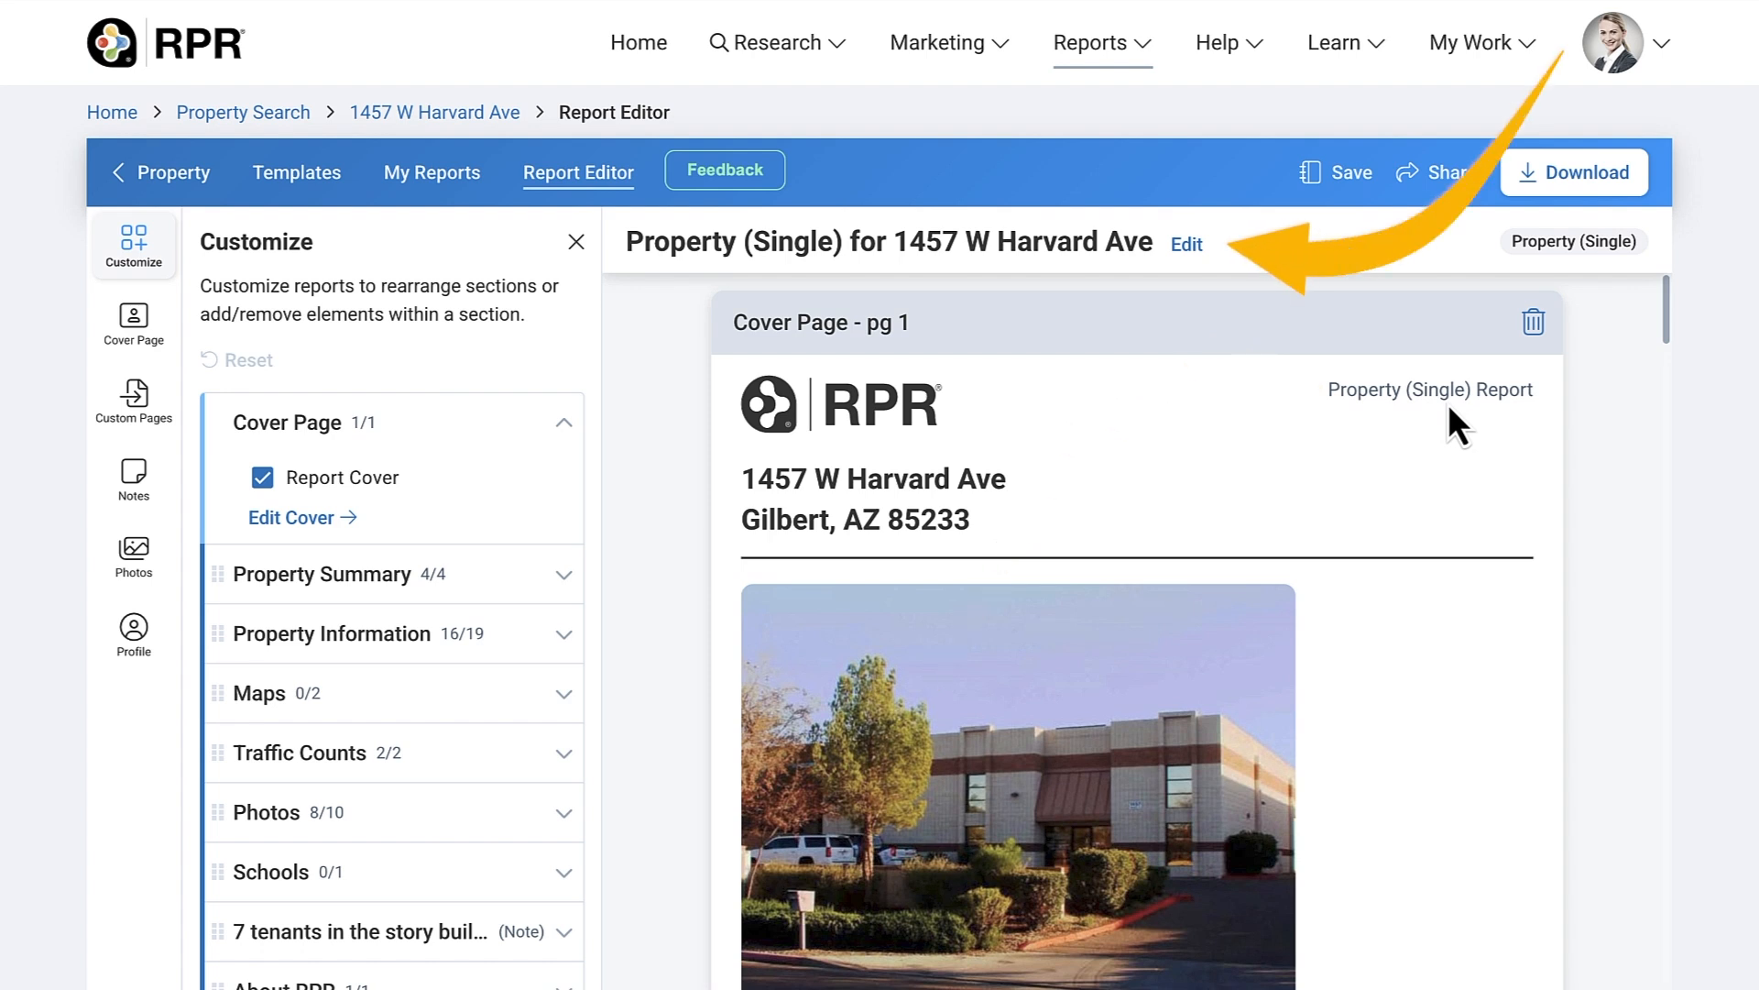
- Delete '(Single)' from the report title so it reads 'Property', and save the change
{"action": "left_click", "coordinate": [1189, 246]}
{"action": "left_click_drag", "start_coordinate": [782, 470], "coordinate": [714, 470]}
{"action": "key", "text": "BackSpace"}
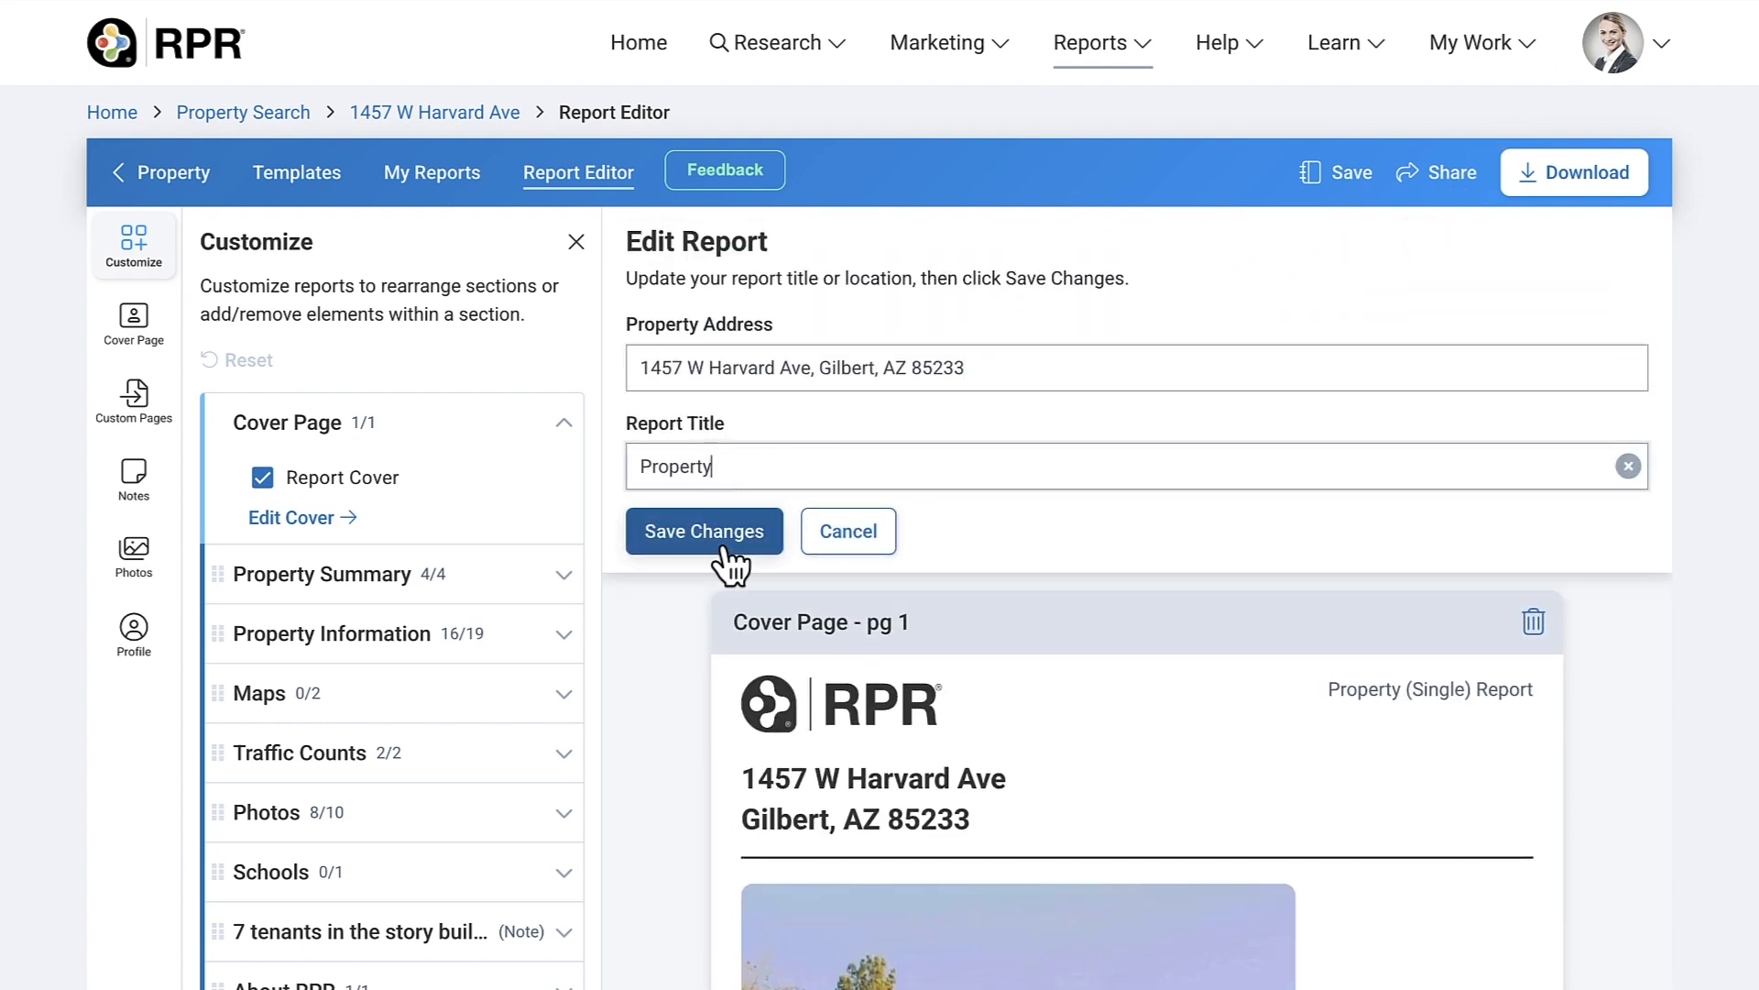
{"action": "left_click", "coordinate": [730, 543]}
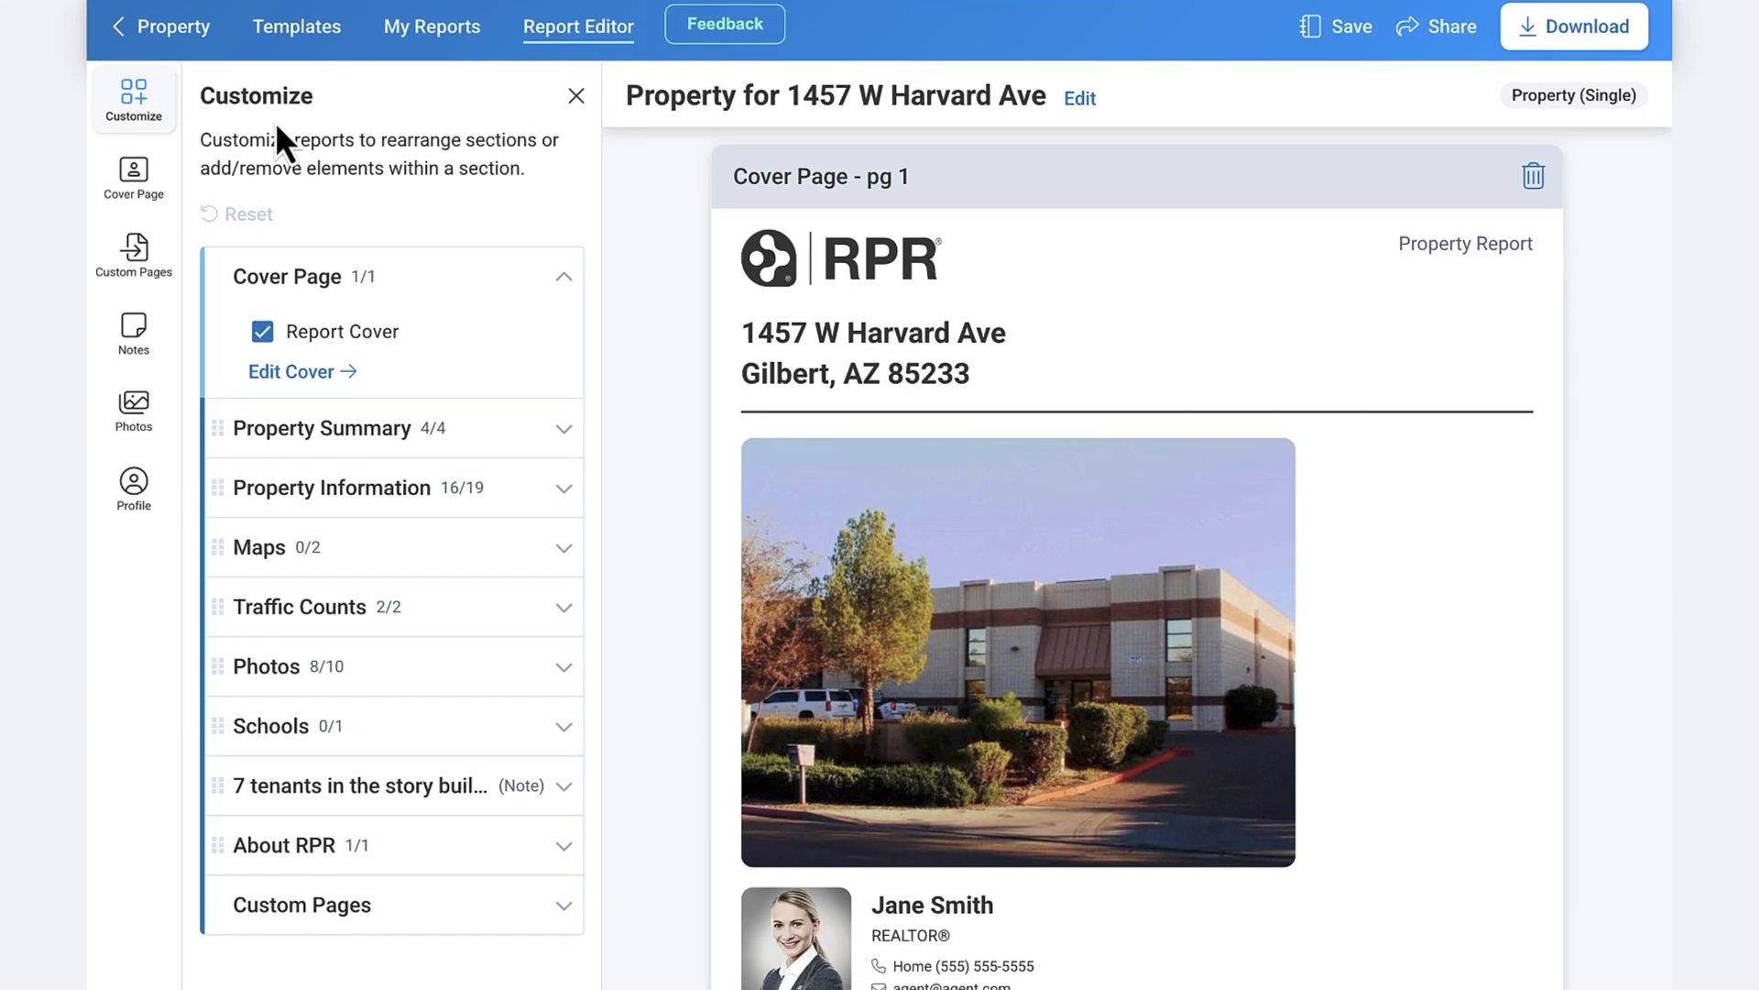
- In Property Information, exclude Miscellaneous Details and include Property Facts
{"action": "left_click", "coordinate": [565, 429]}
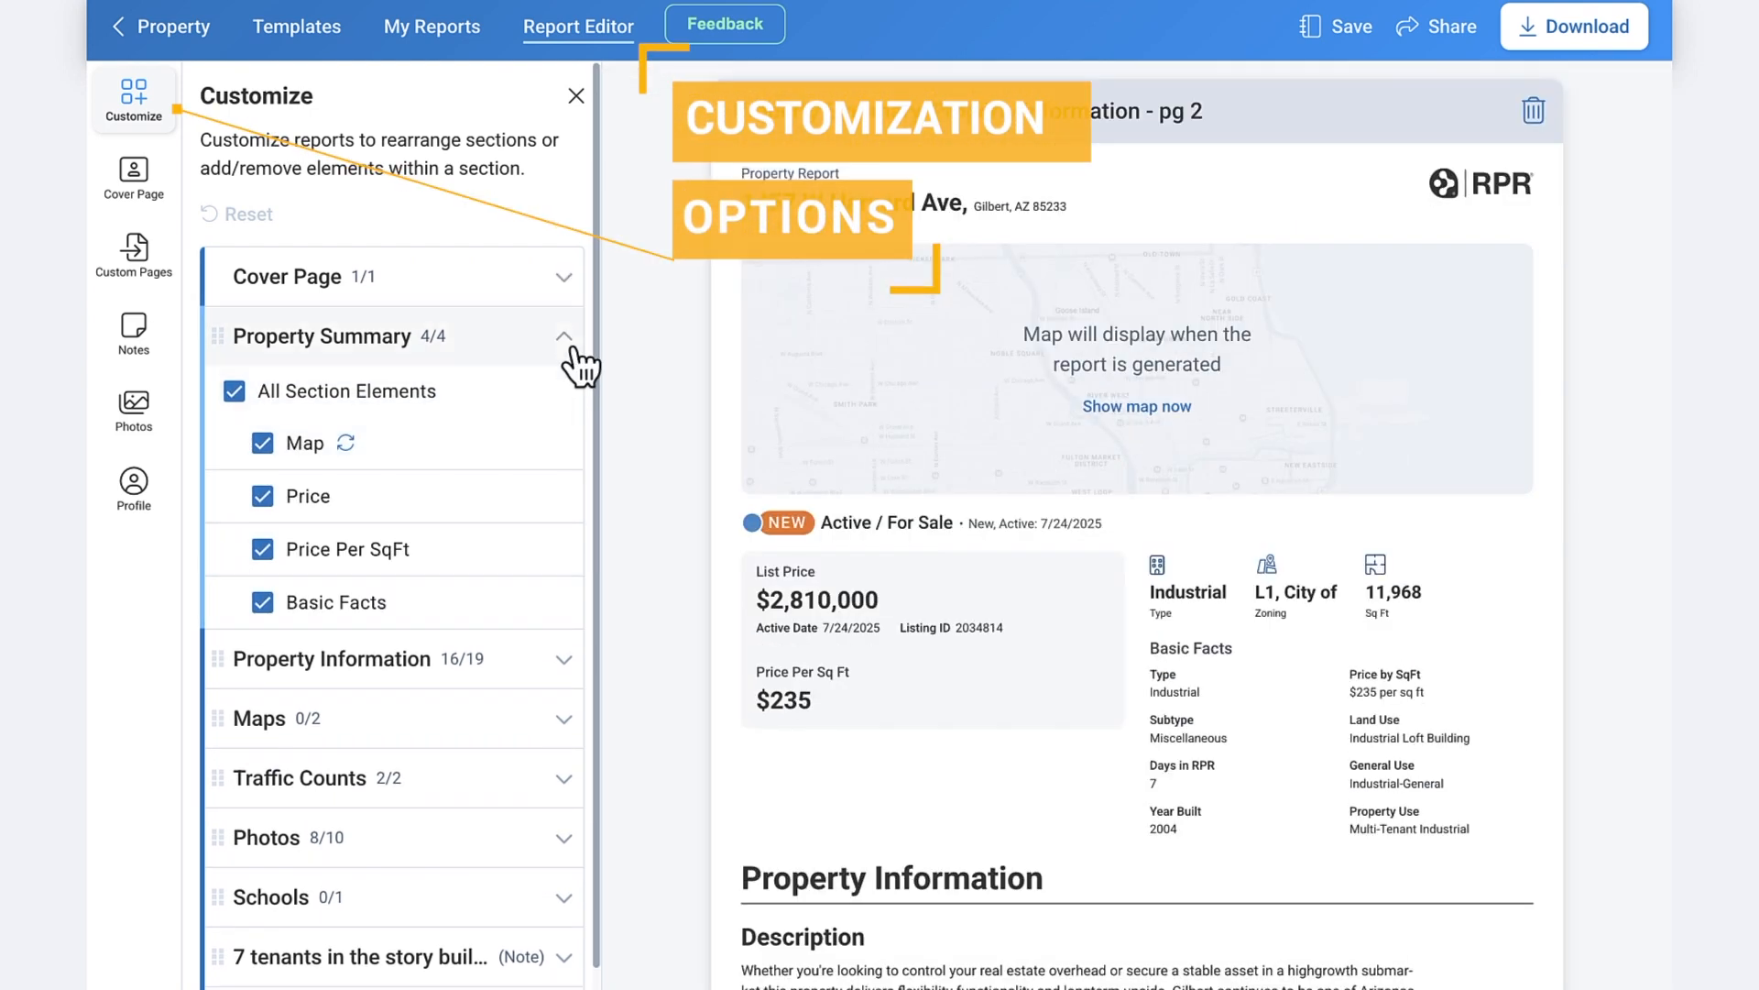
{"action": "left_click", "coordinate": [572, 341]}
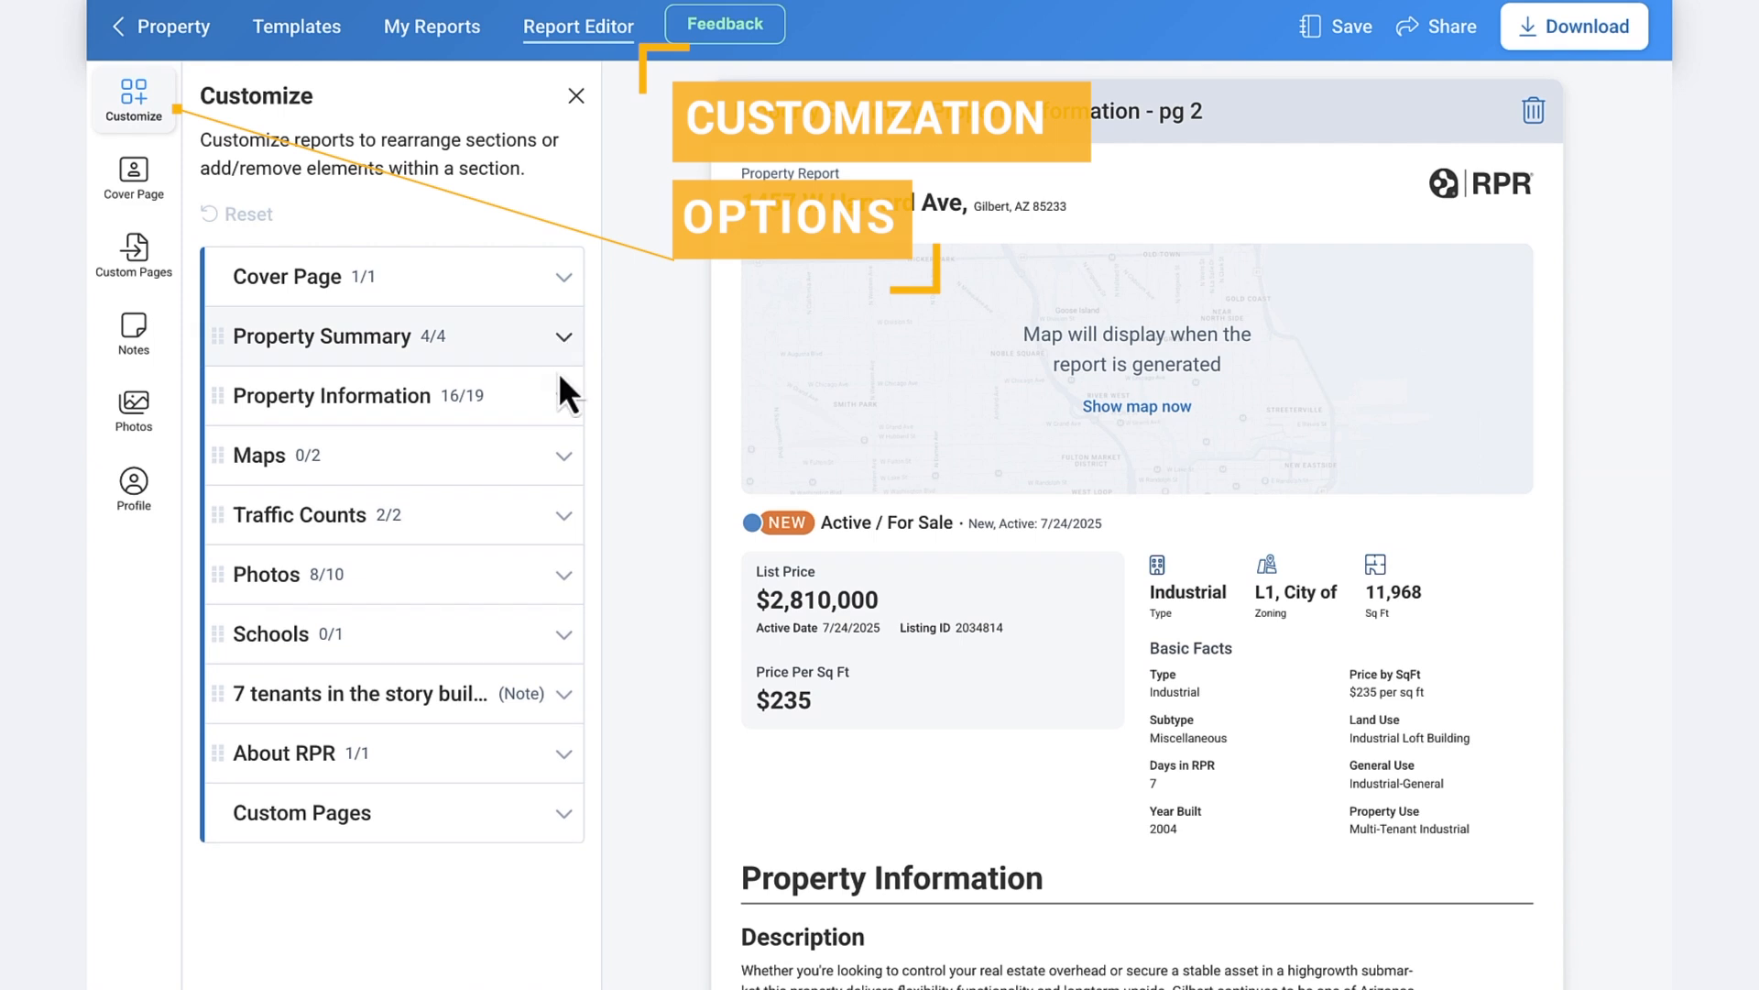
{"action": "left_click", "coordinate": [557, 396]}
{"action": "left_click", "coordinate": [264, 556]}
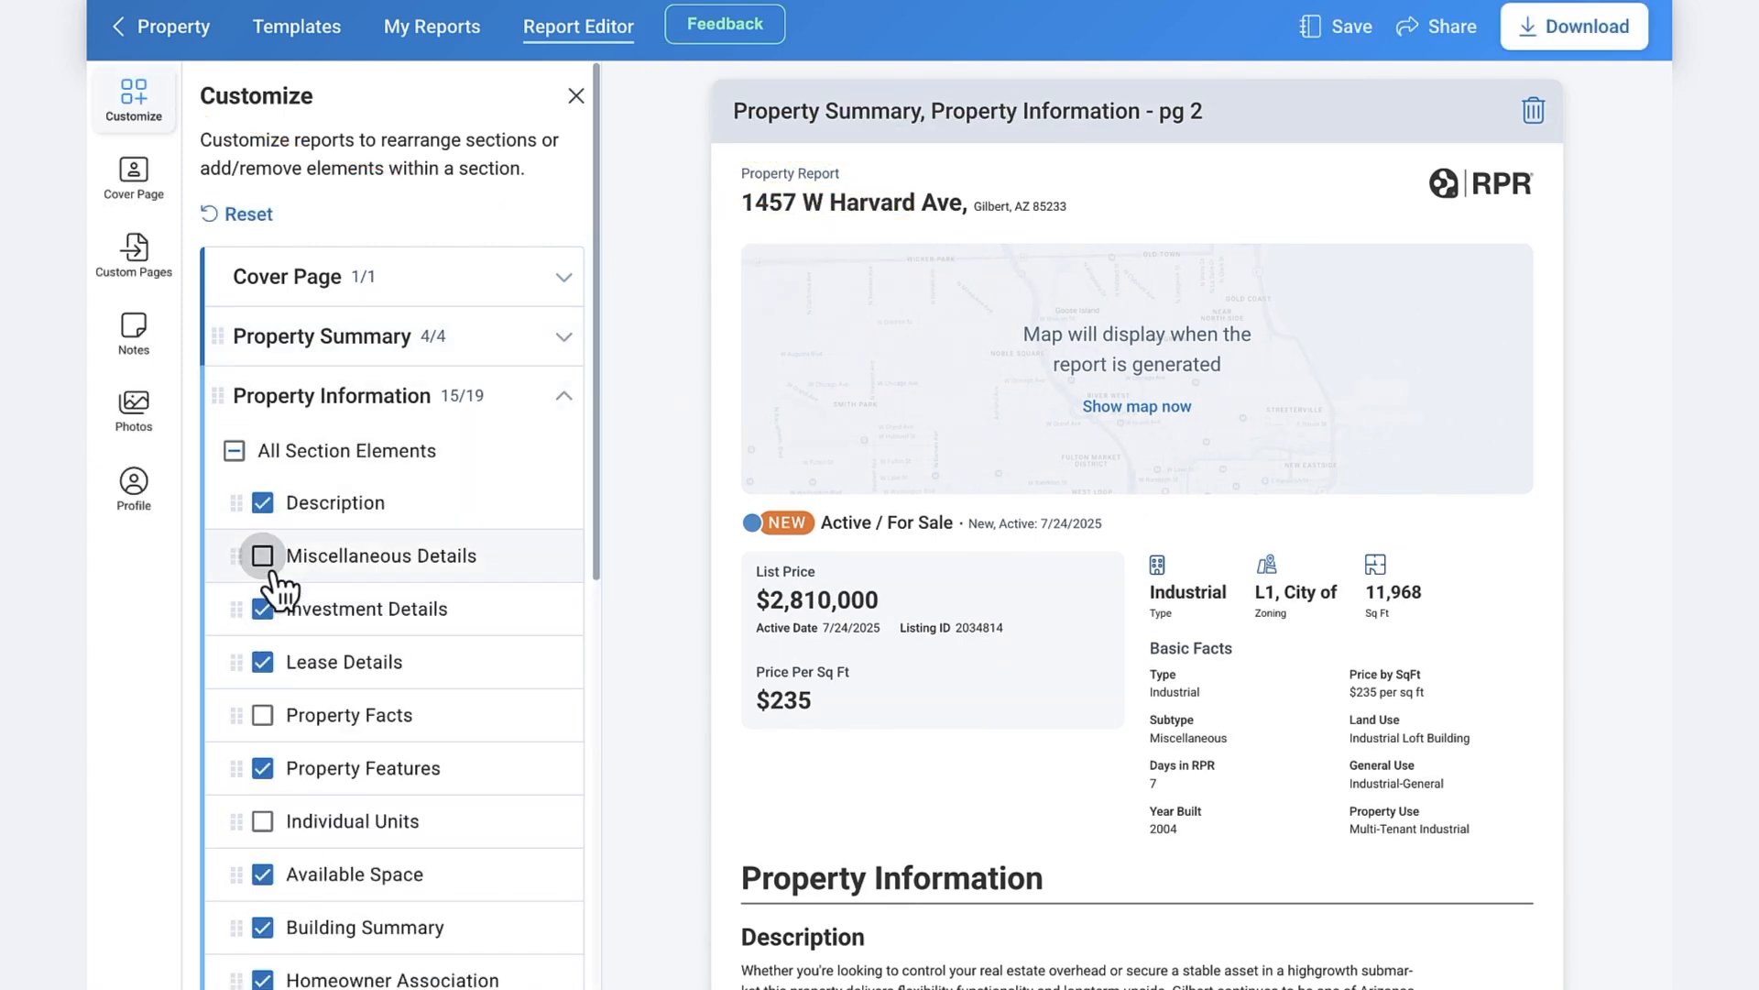
{"action": "left_click", "coordinate": [263, 716]}
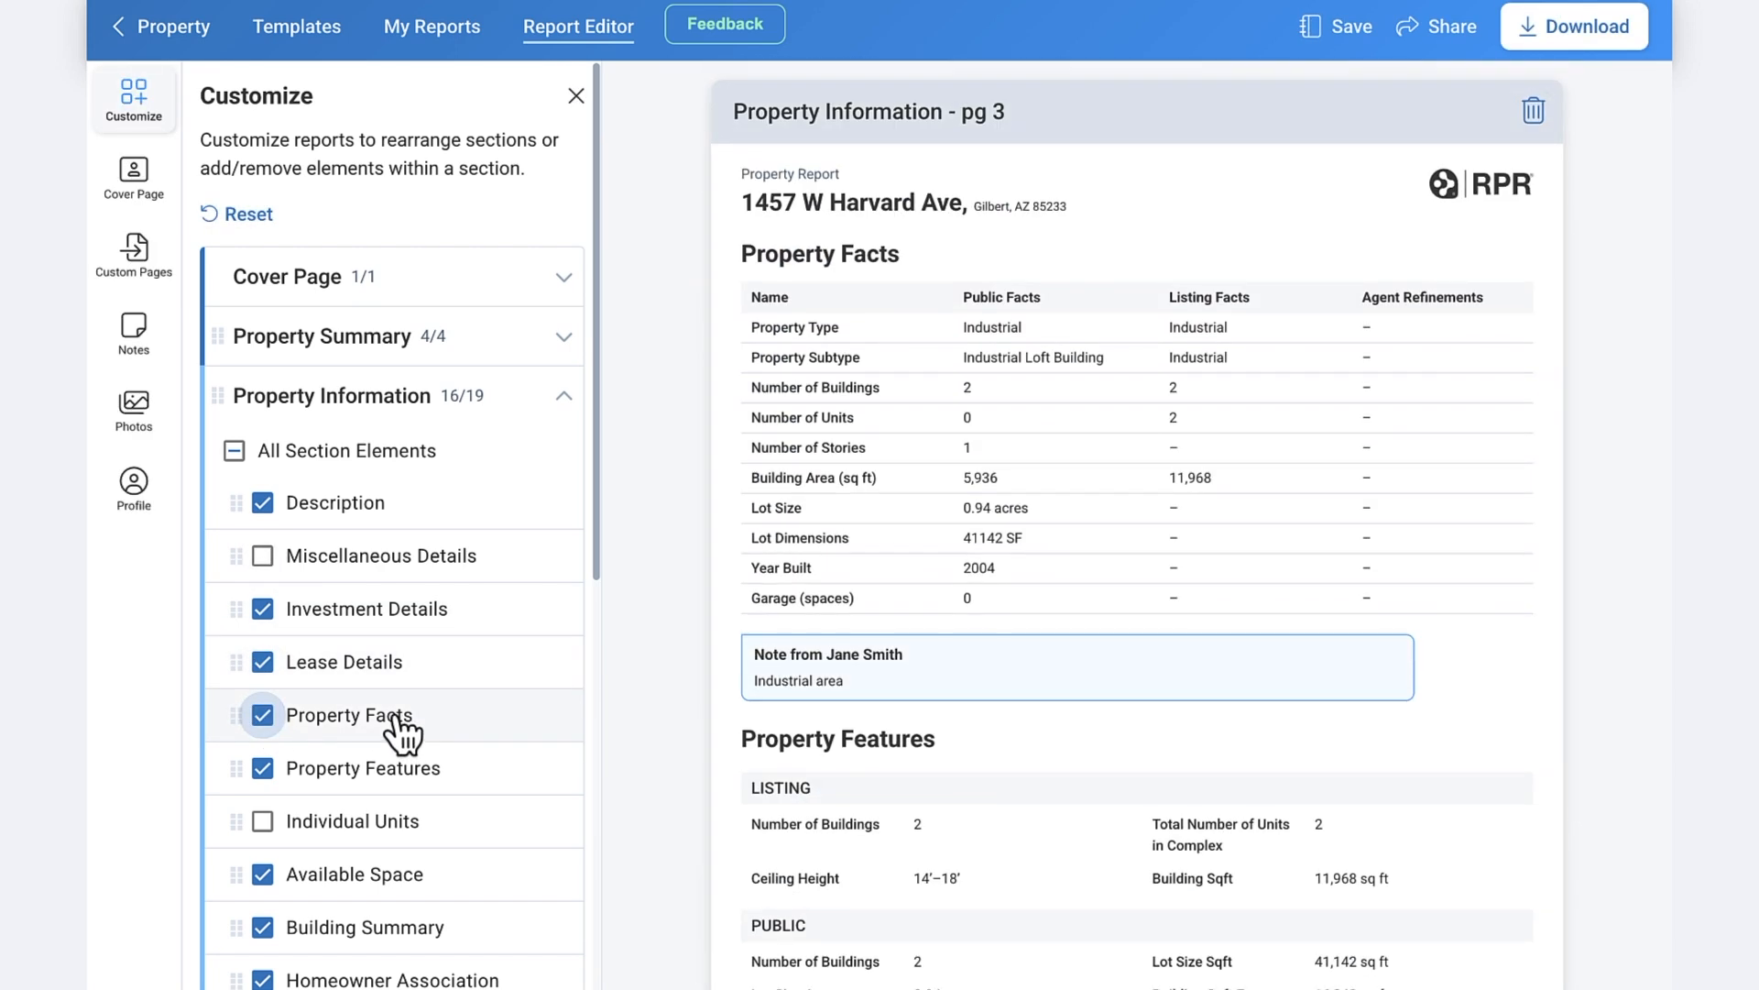
{"action": "left_click", "coordinate": [541, 401]}
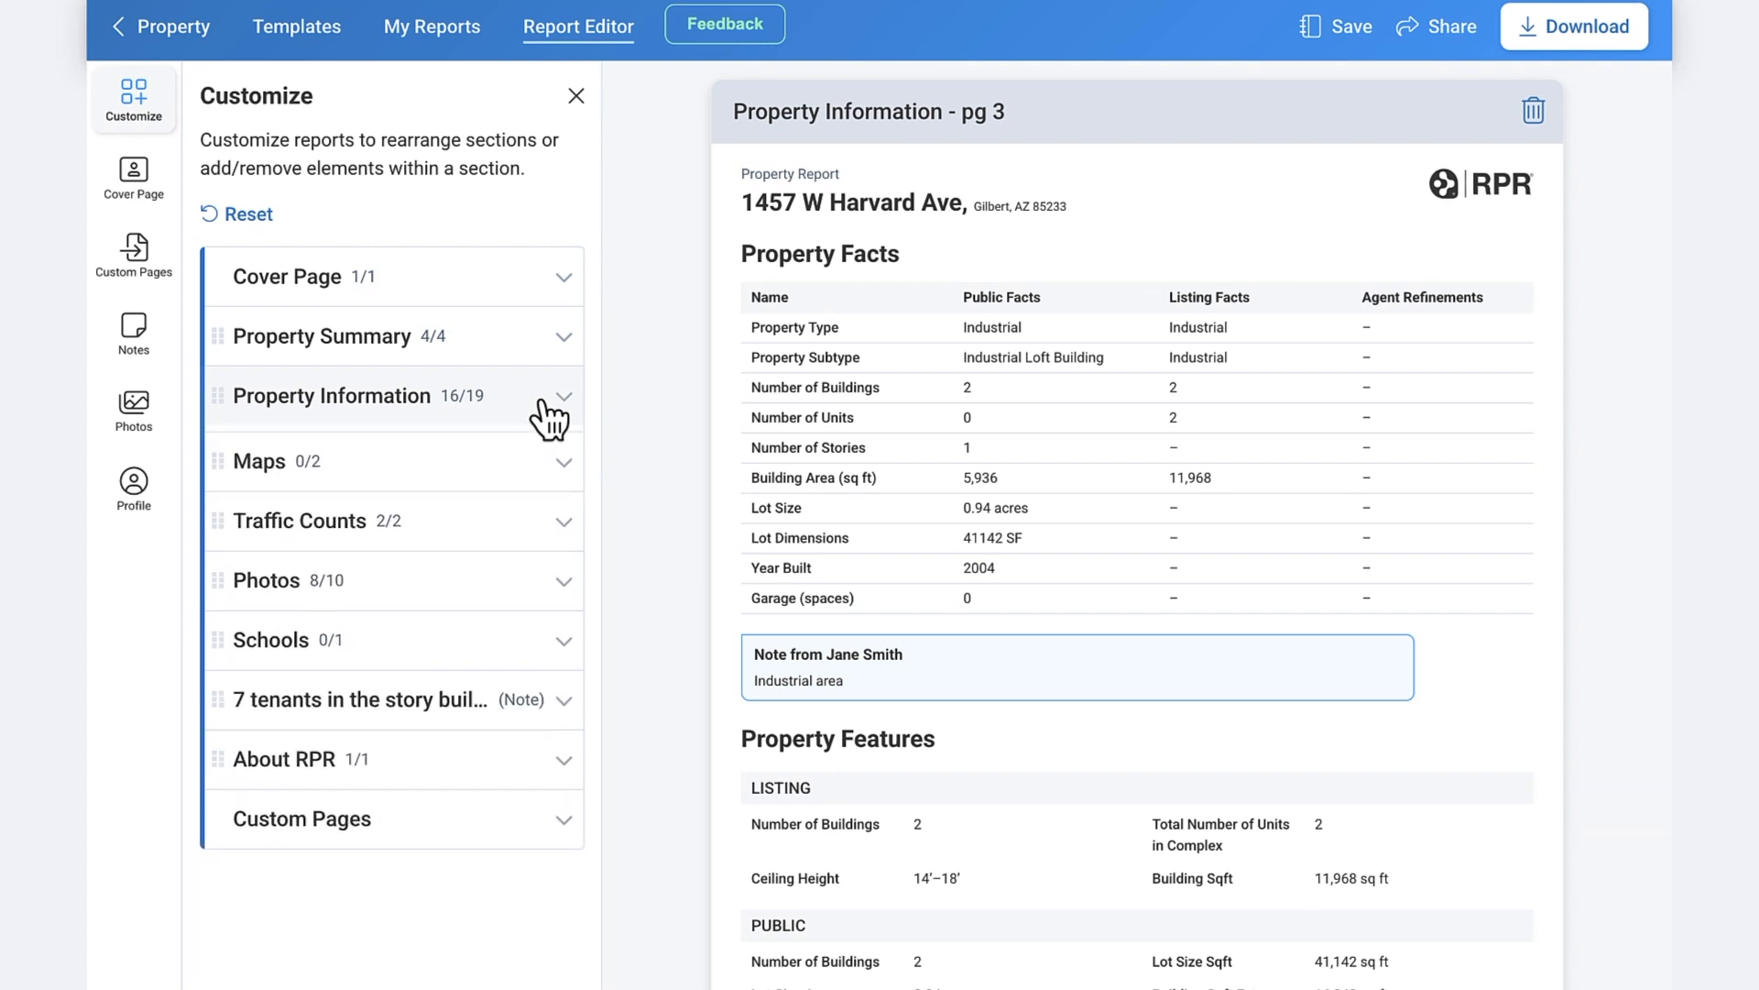
- Exclude Description from the Property Information section as well
{"action": "left_click", "coordinate": [519, 524]}
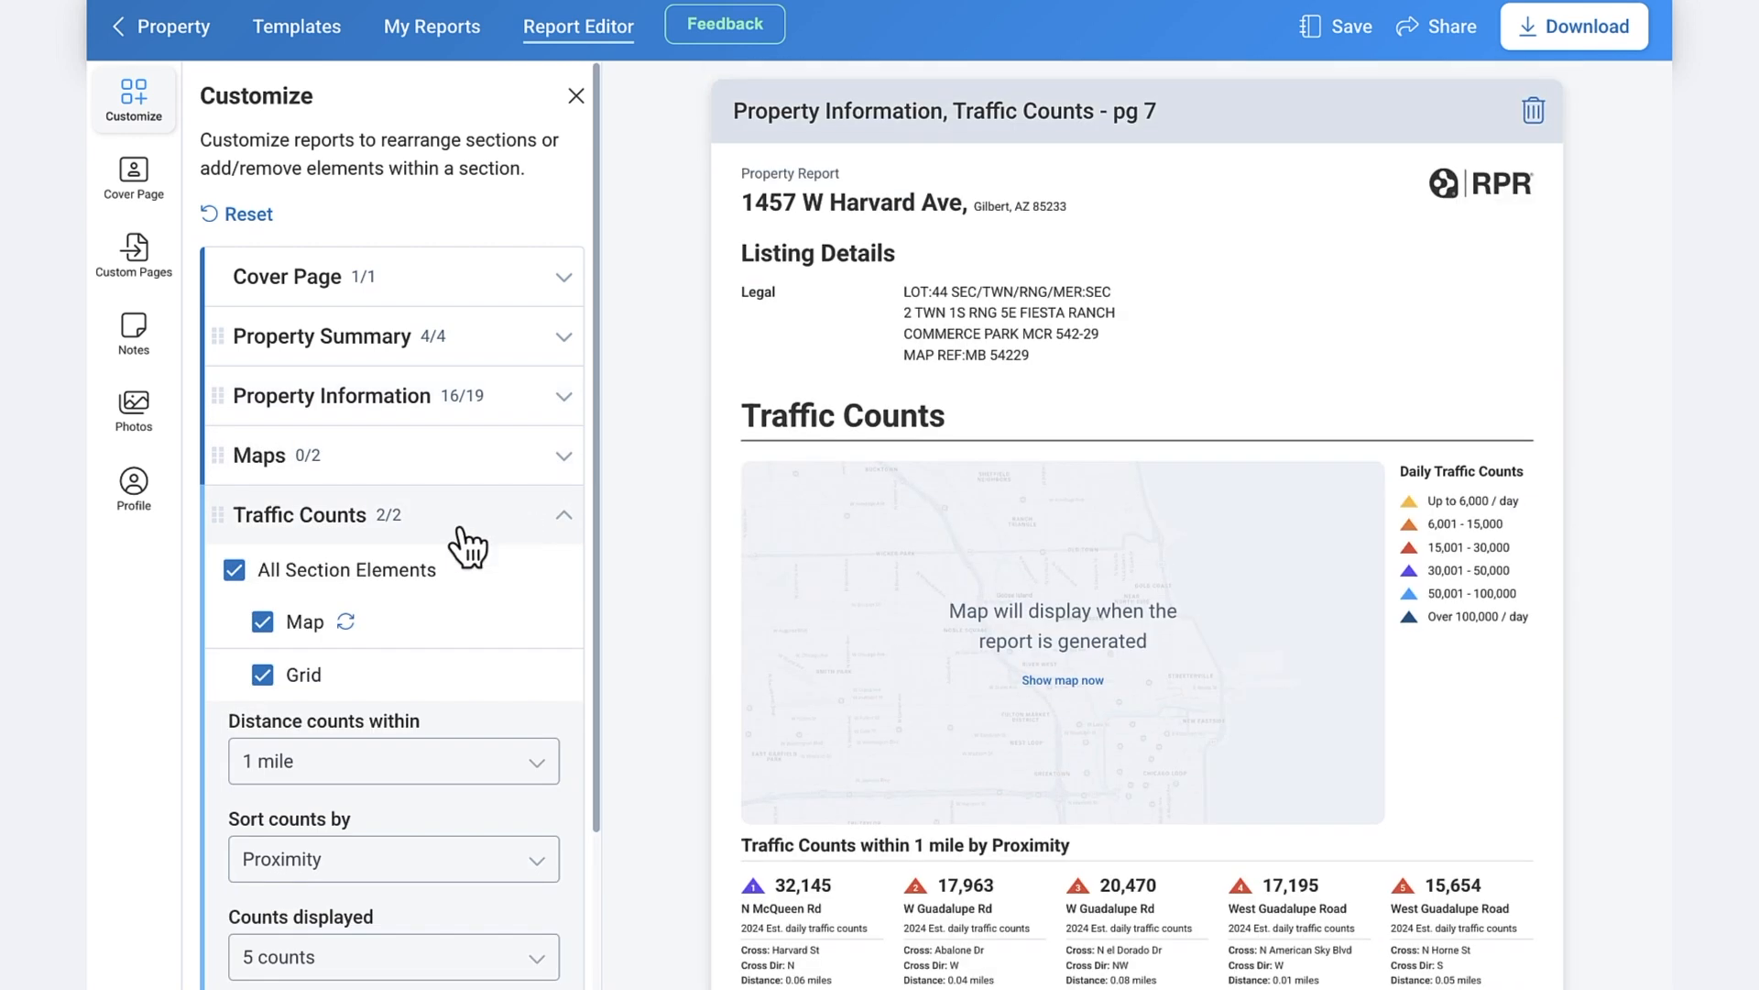
{"action": "left_click", "coordinate": [490, 400]}
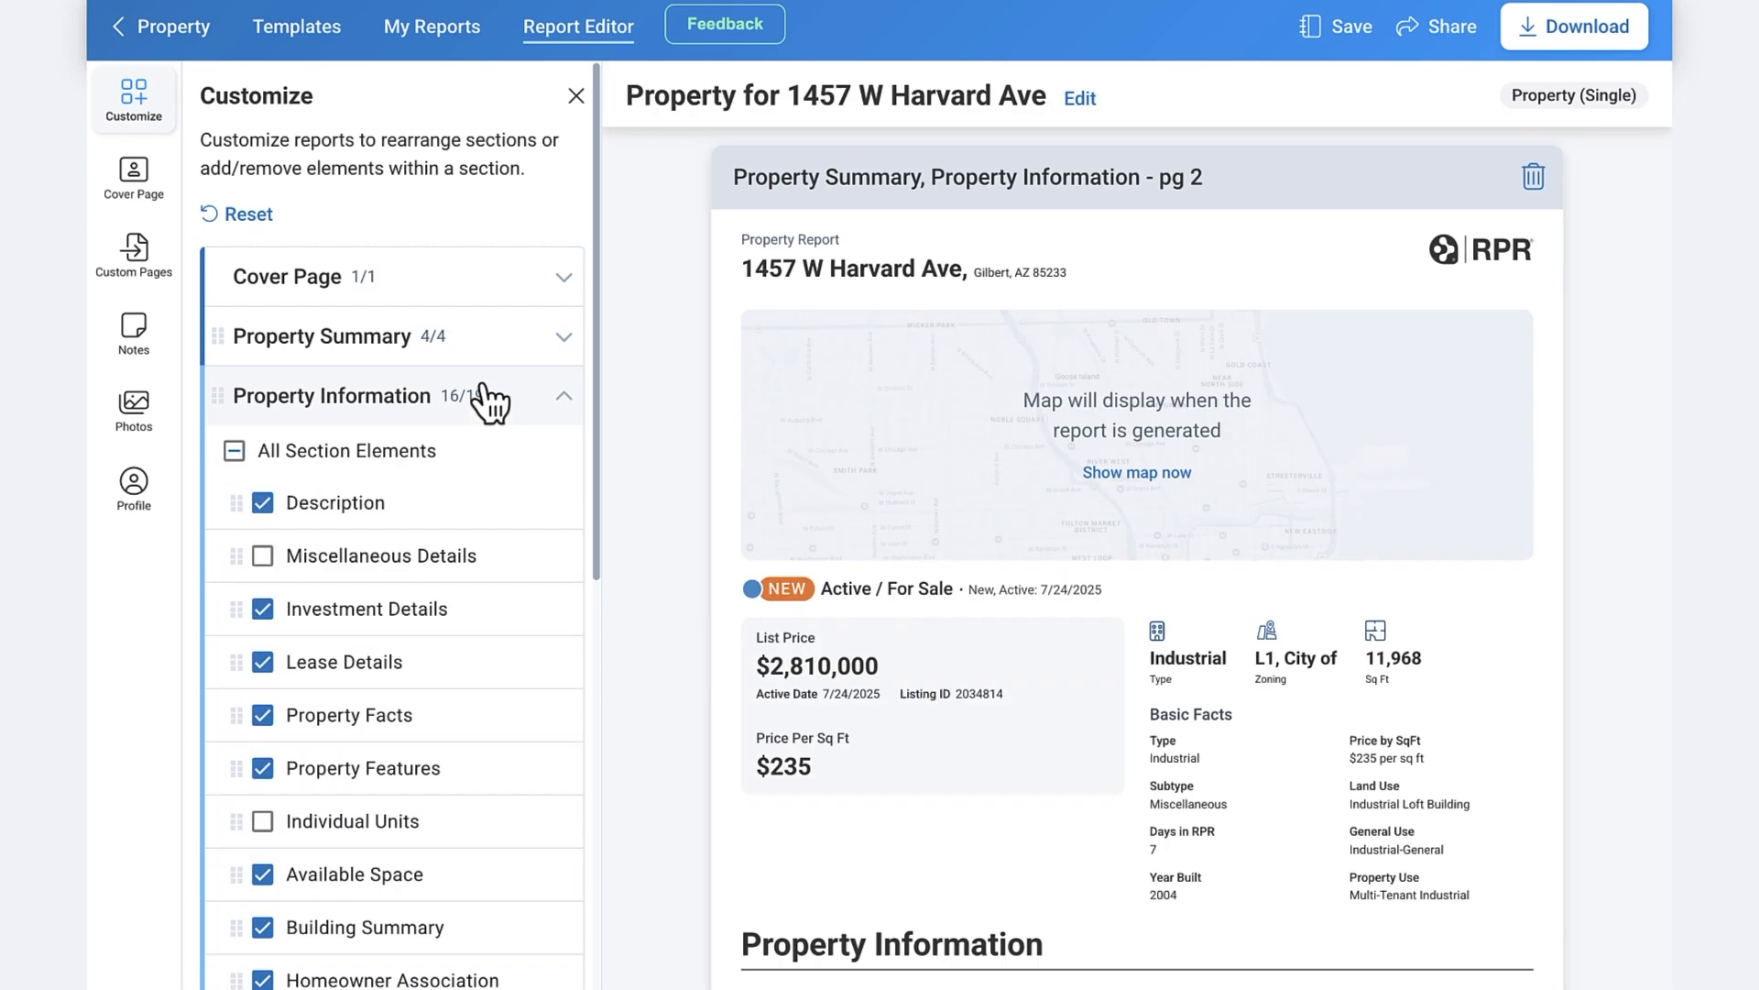
{"action": "left_click", "coordinate": [263, 504]}
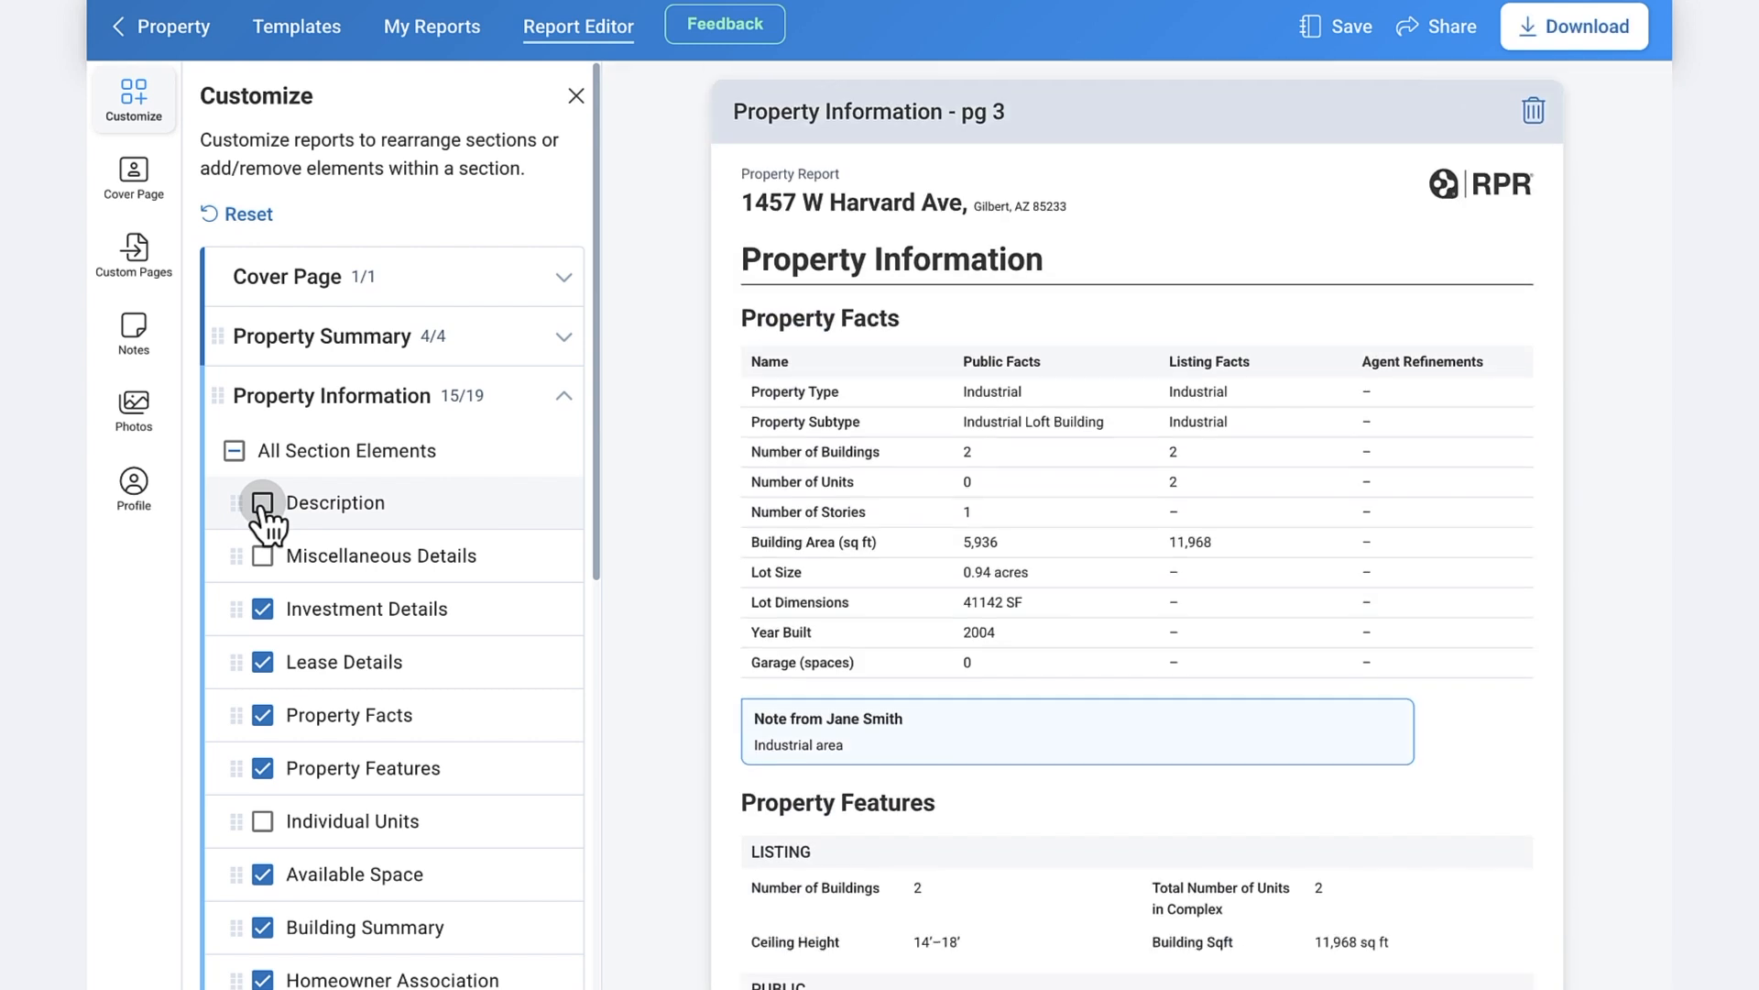
{"action": "left_click", "coordinate": [483, 408]}
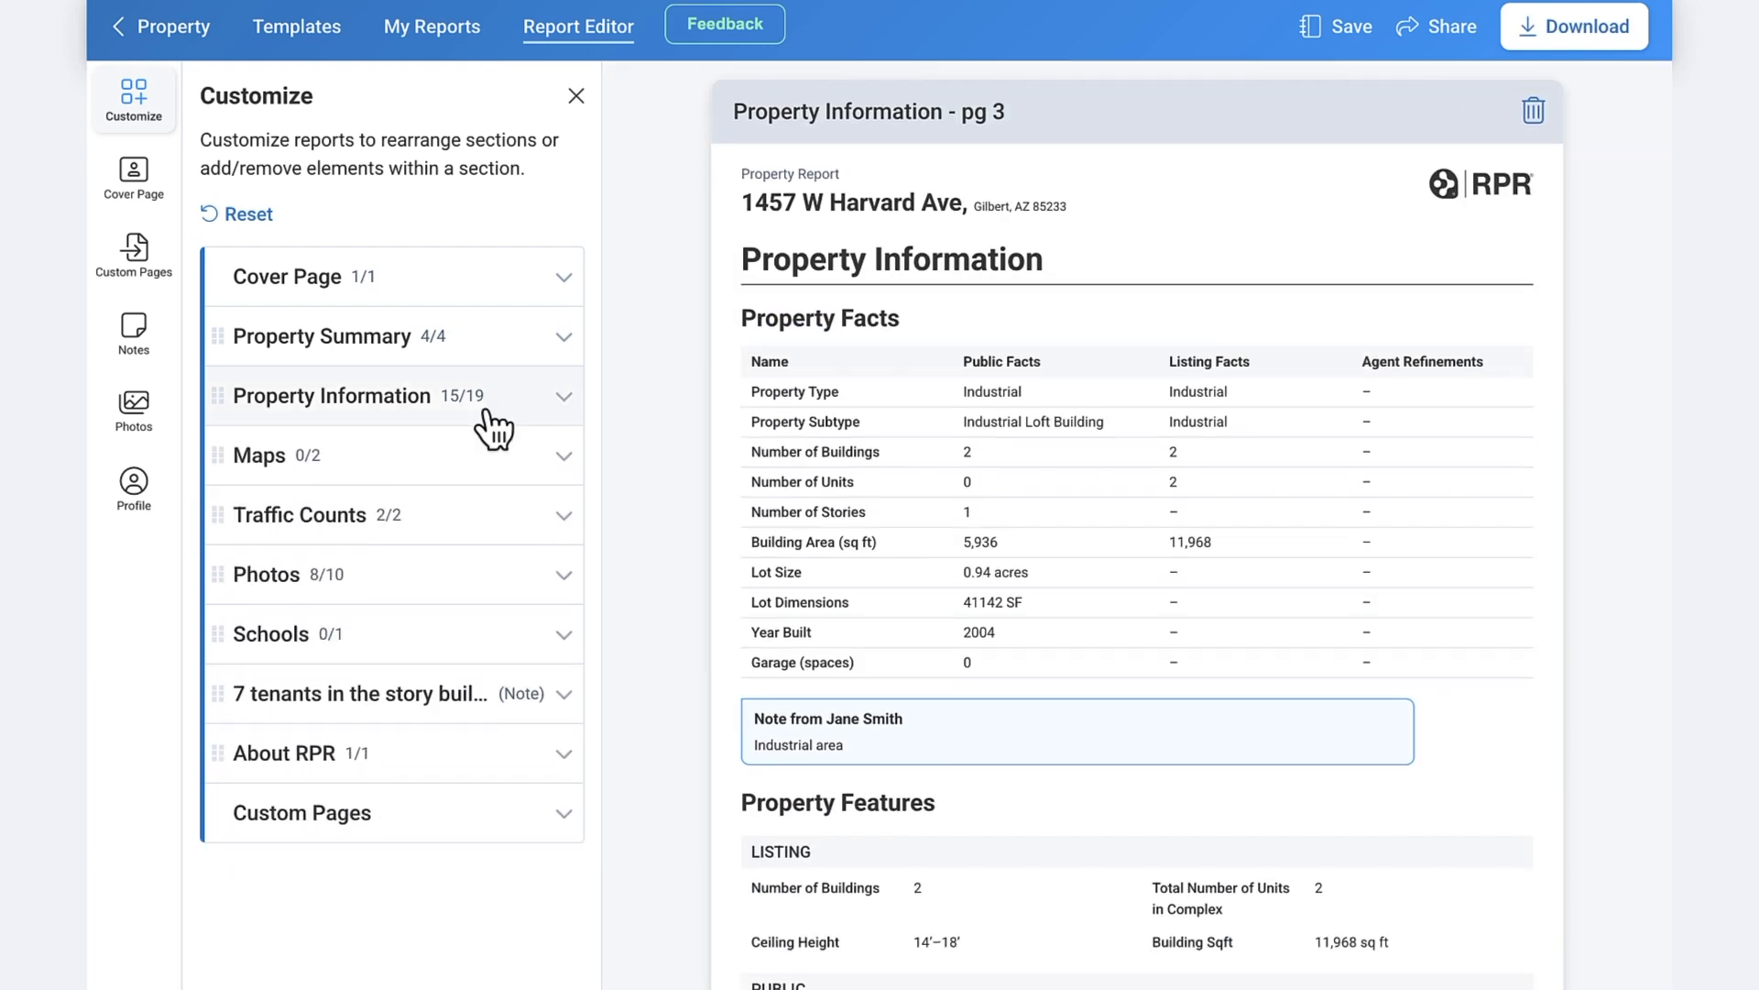
{"action": "left_click", "coordinate": [442, 586]}
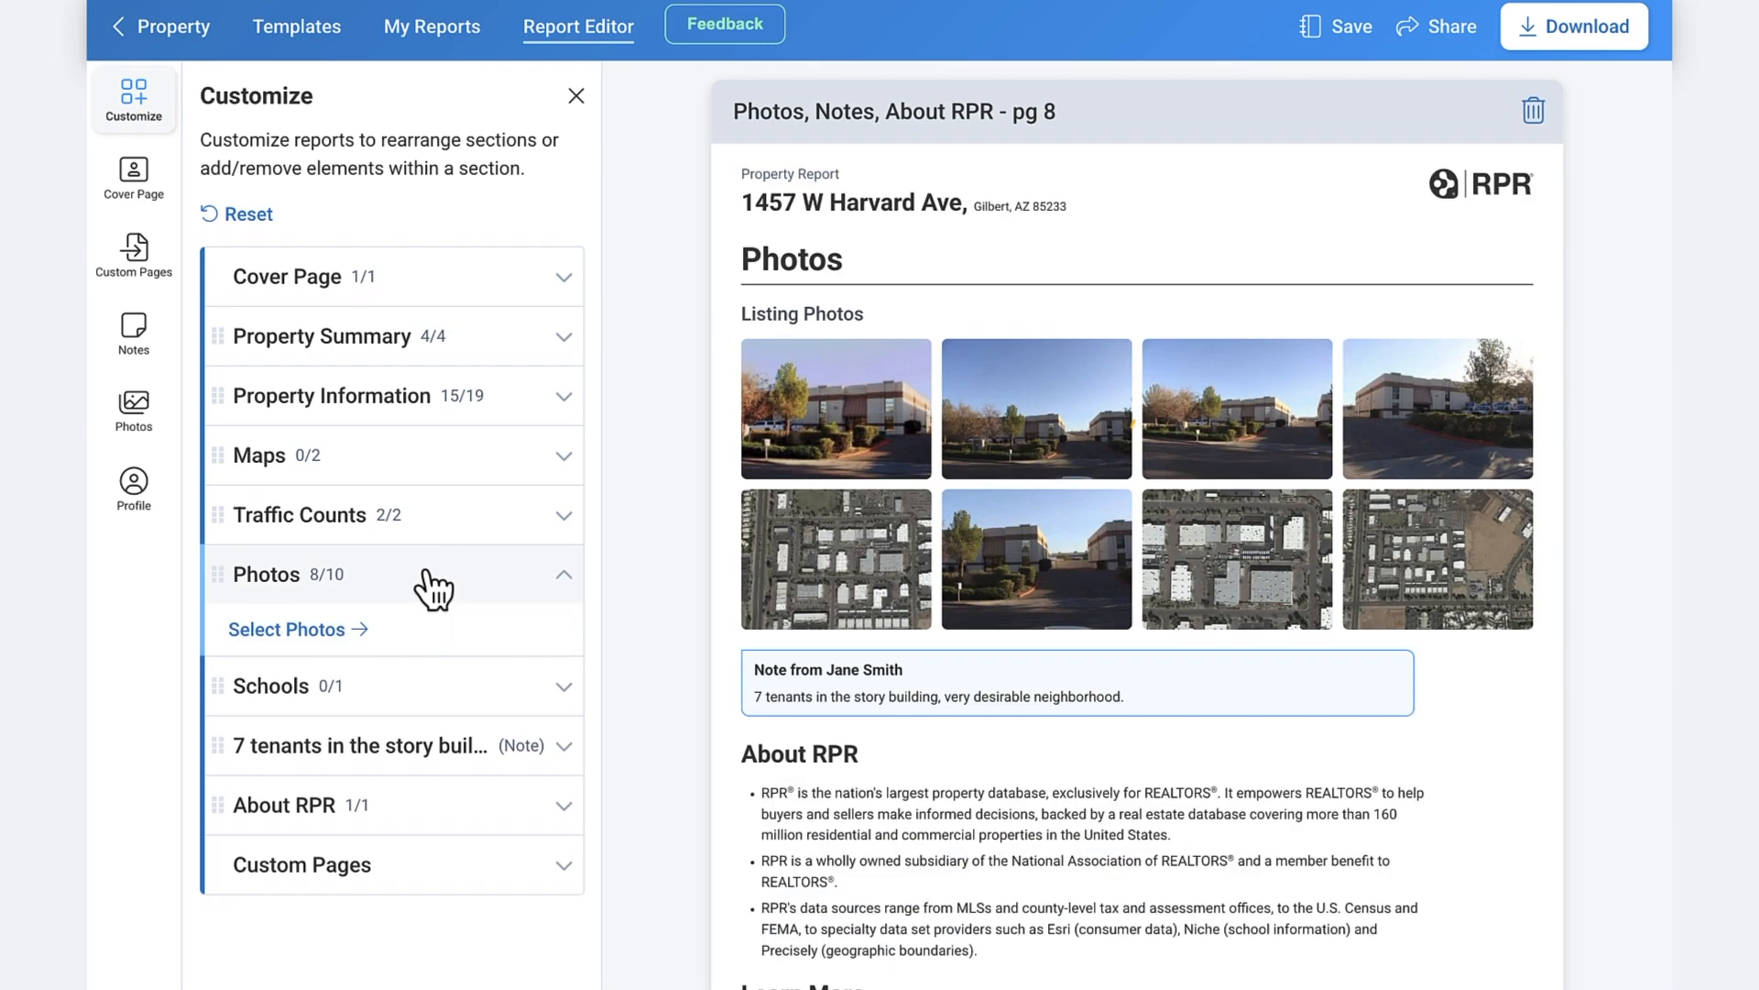
- Delete page 8, include photo 2034814.jpg, then reset the report sections to defaults
{"action": "left_click", "coordinate": [1530, 118]}
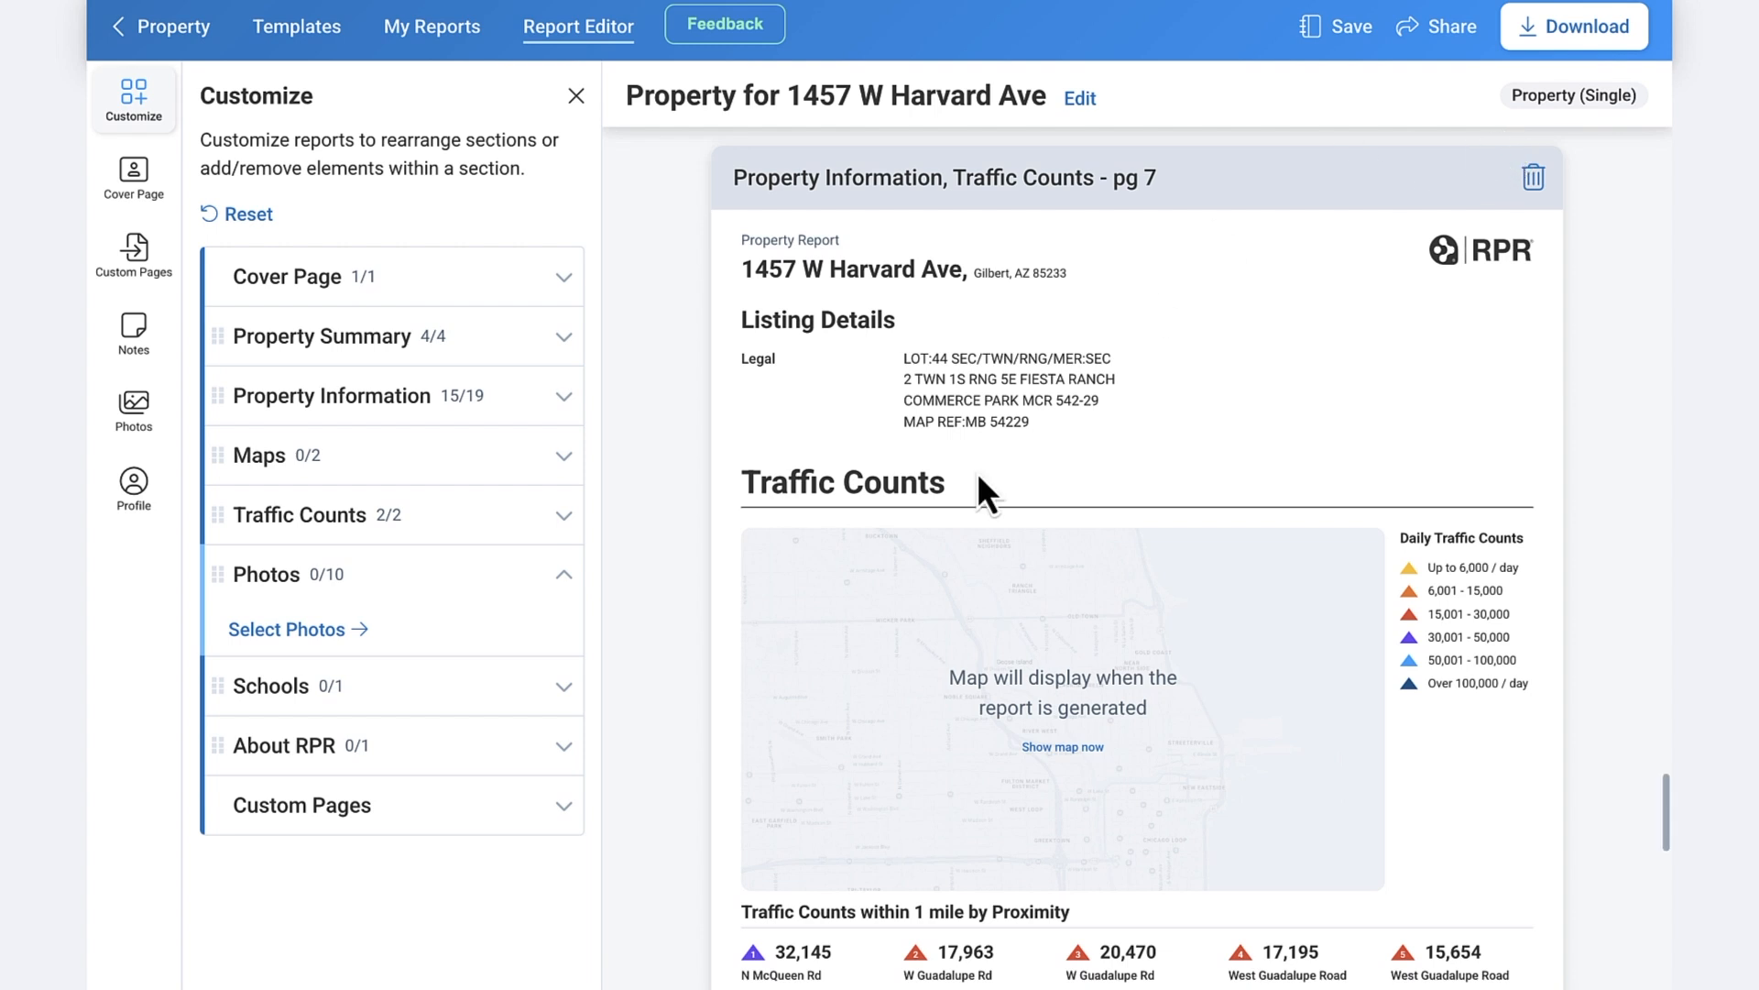
{"action": "left_click", "coordinate": [295, 631]}
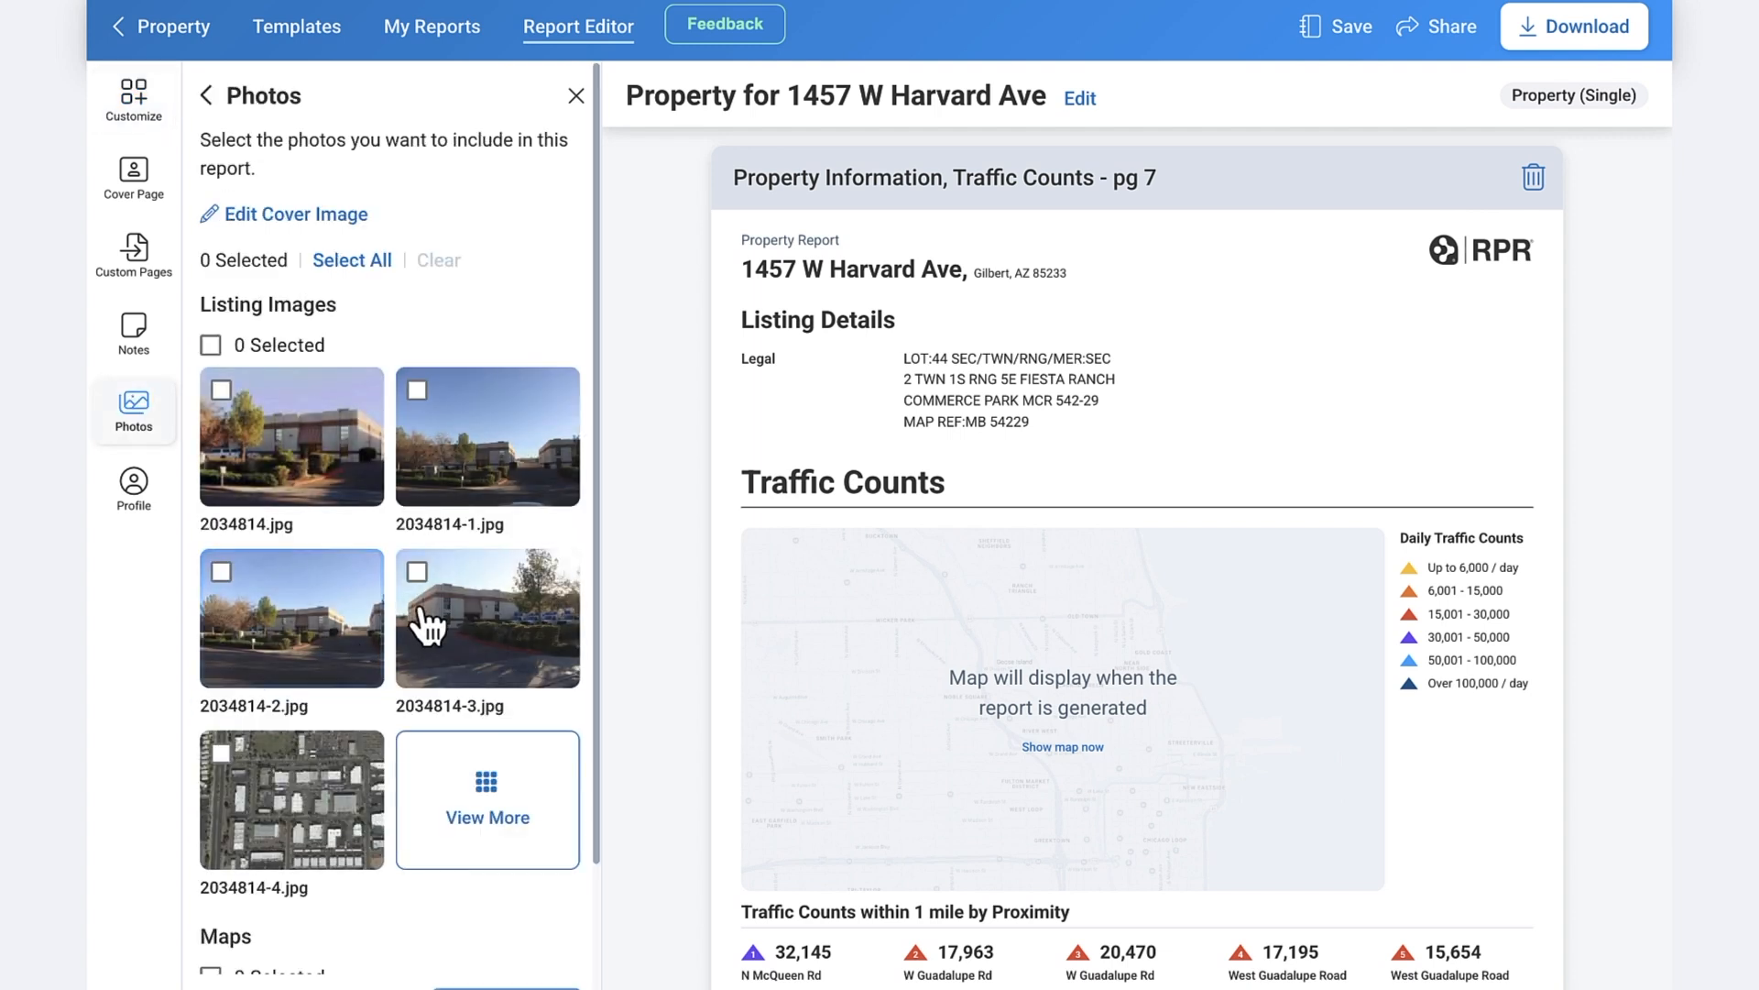
{"action": "left_click", "coordinate": [275, 430]}
{"action": "left_click", "coordinate": [206, 95]}
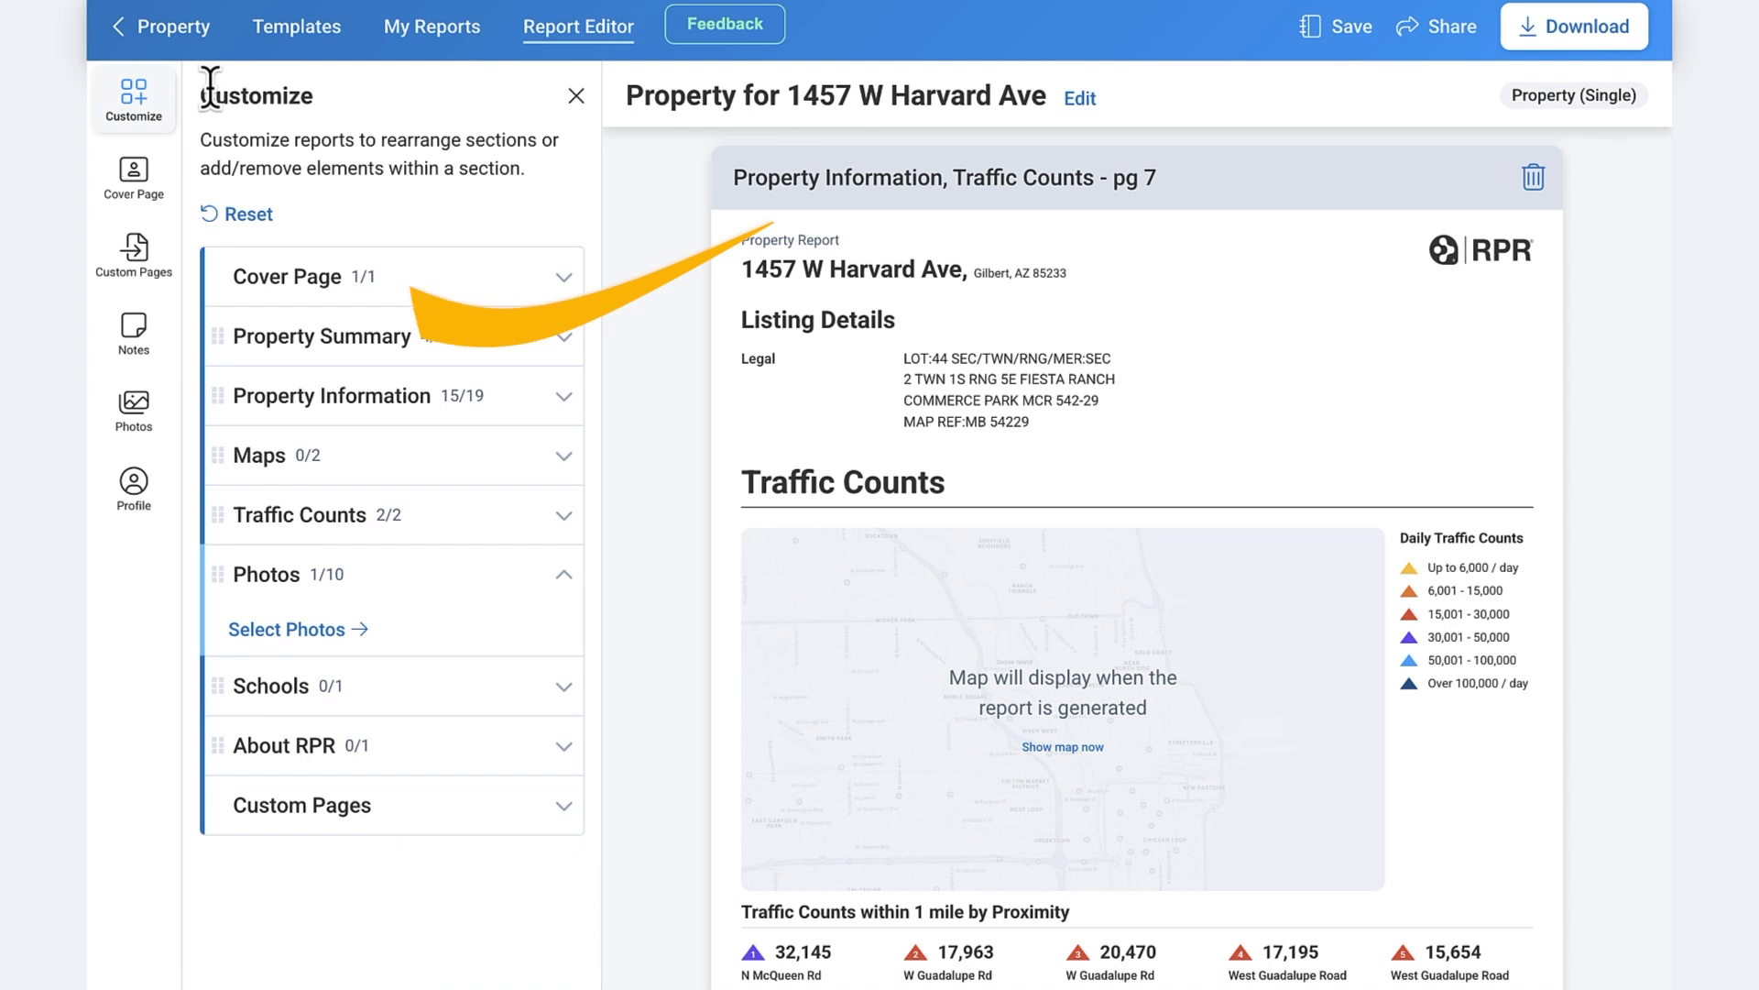
{"action": "left_click", "coordinate": [247, 217]}
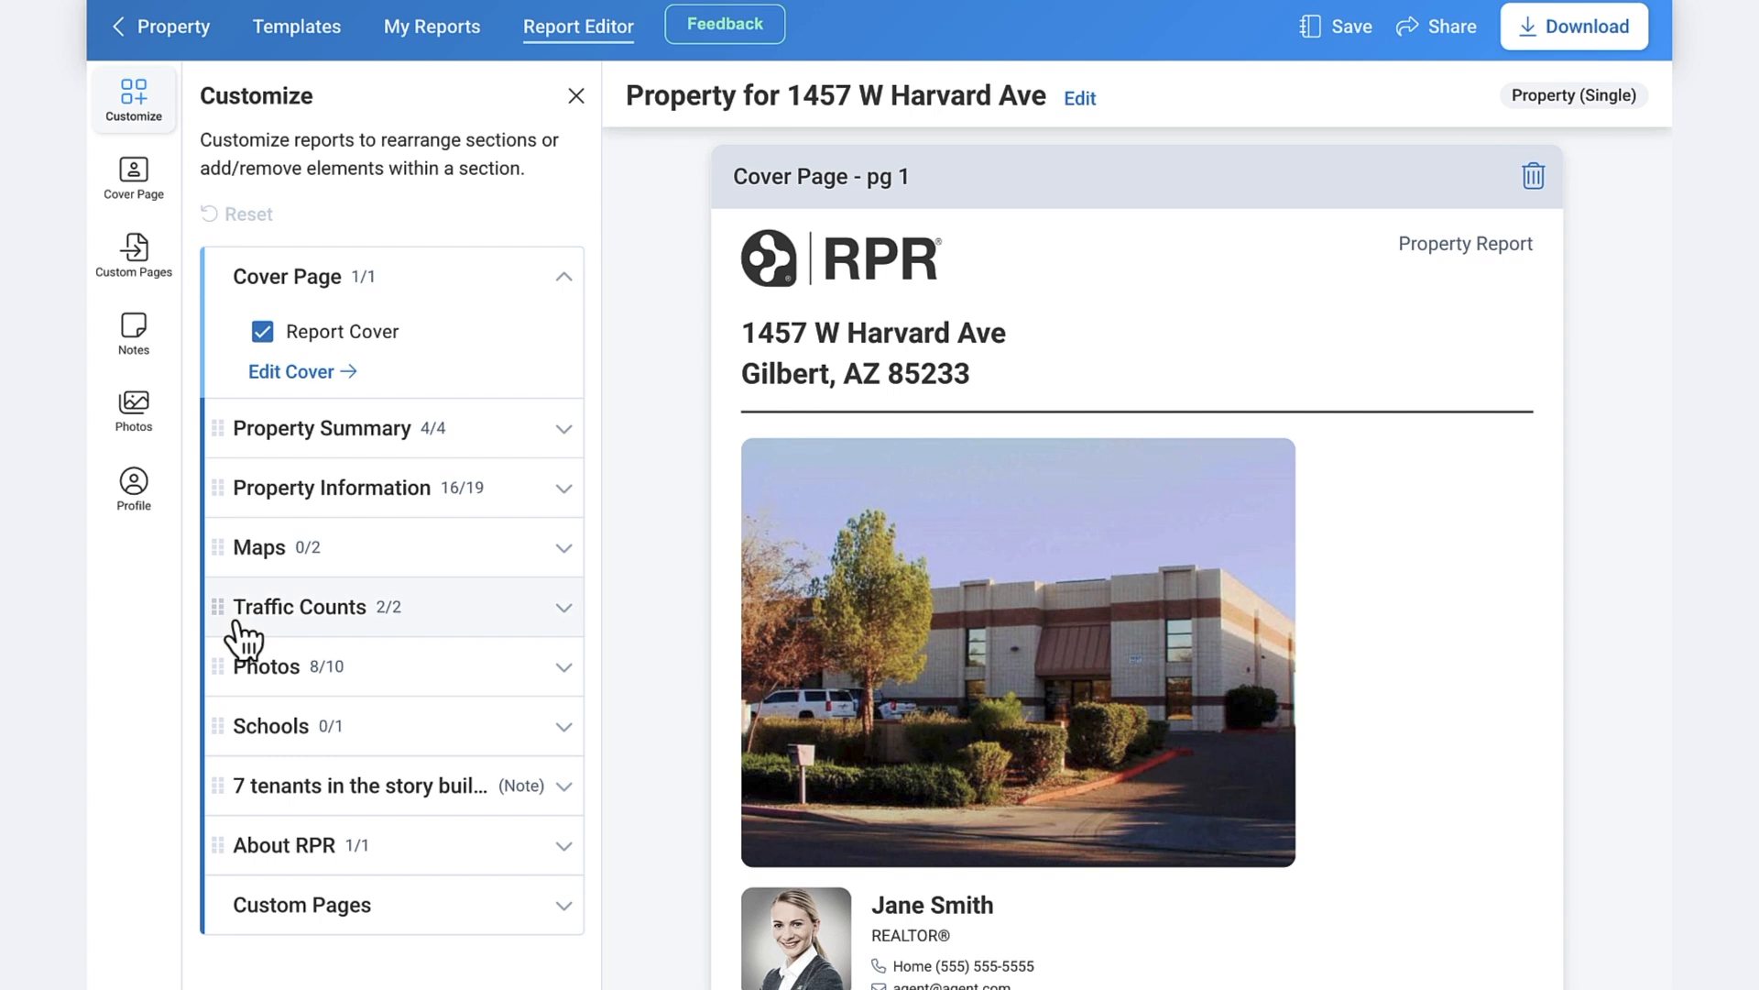
- Move Traffic Counts above Maps and Miscellaneous Details below Investment Details
{"action": "left_click_drag", "start_coordinate": [237, 615], "coordinate": [243, 562]}
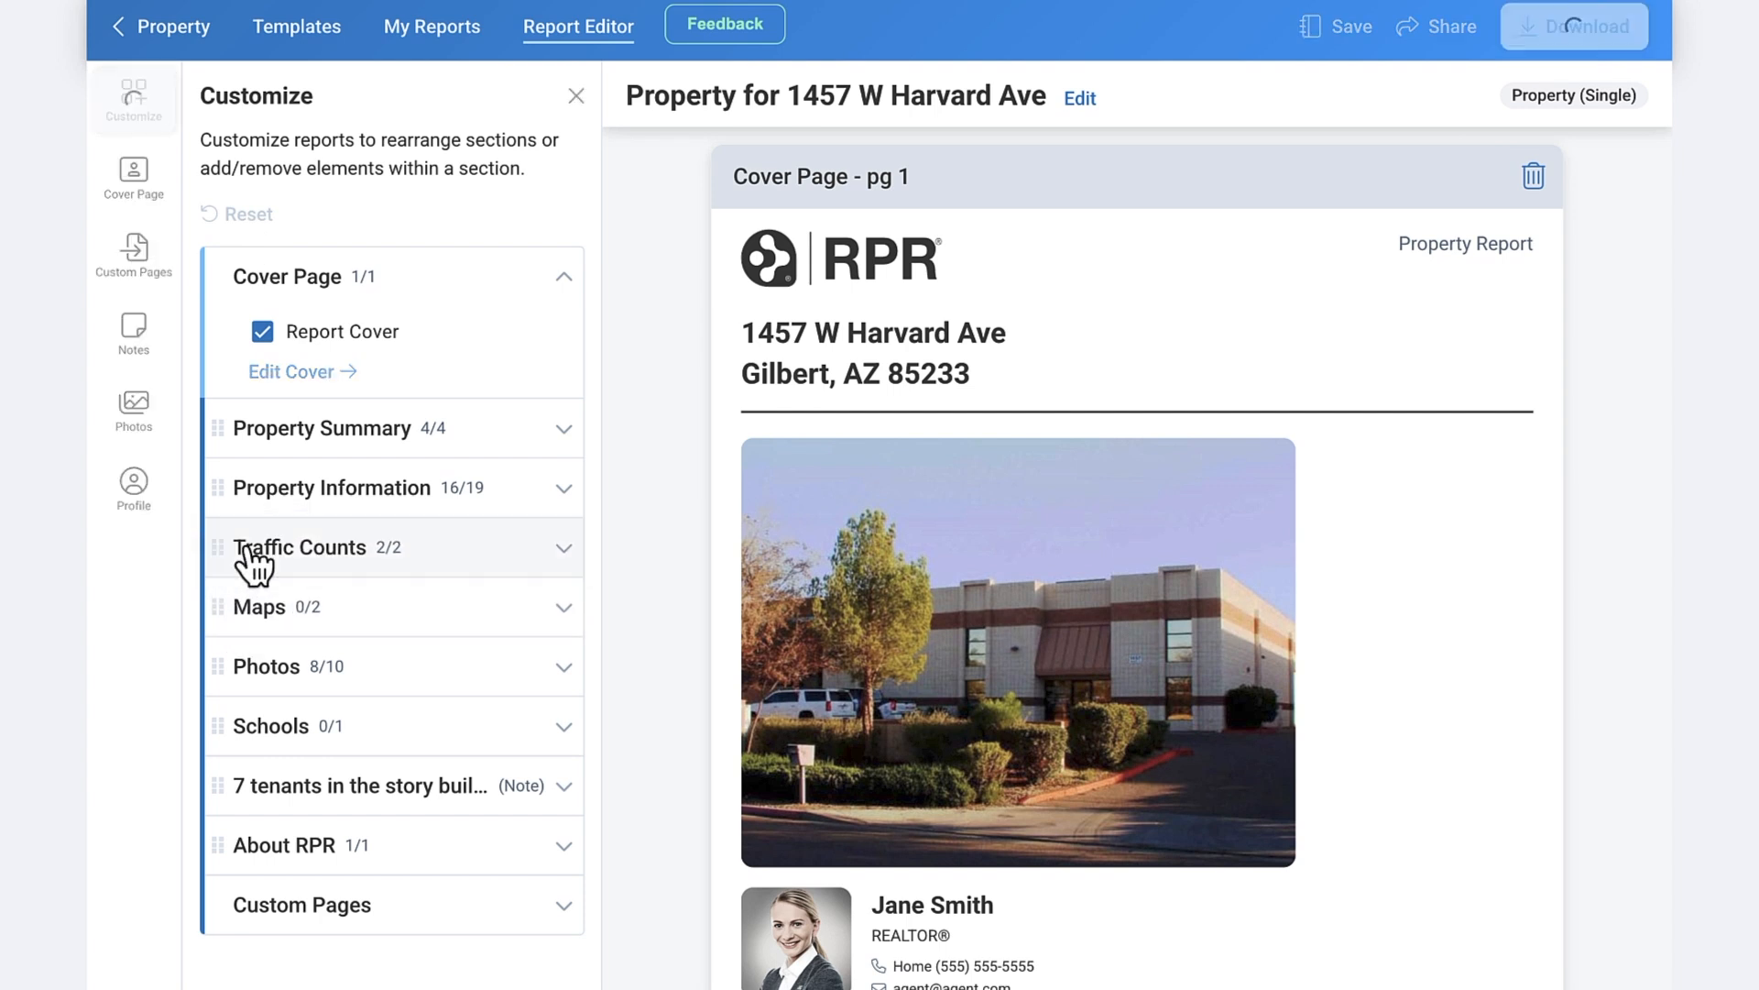
{"action": "left_click", "coordinate": [461, 559]}
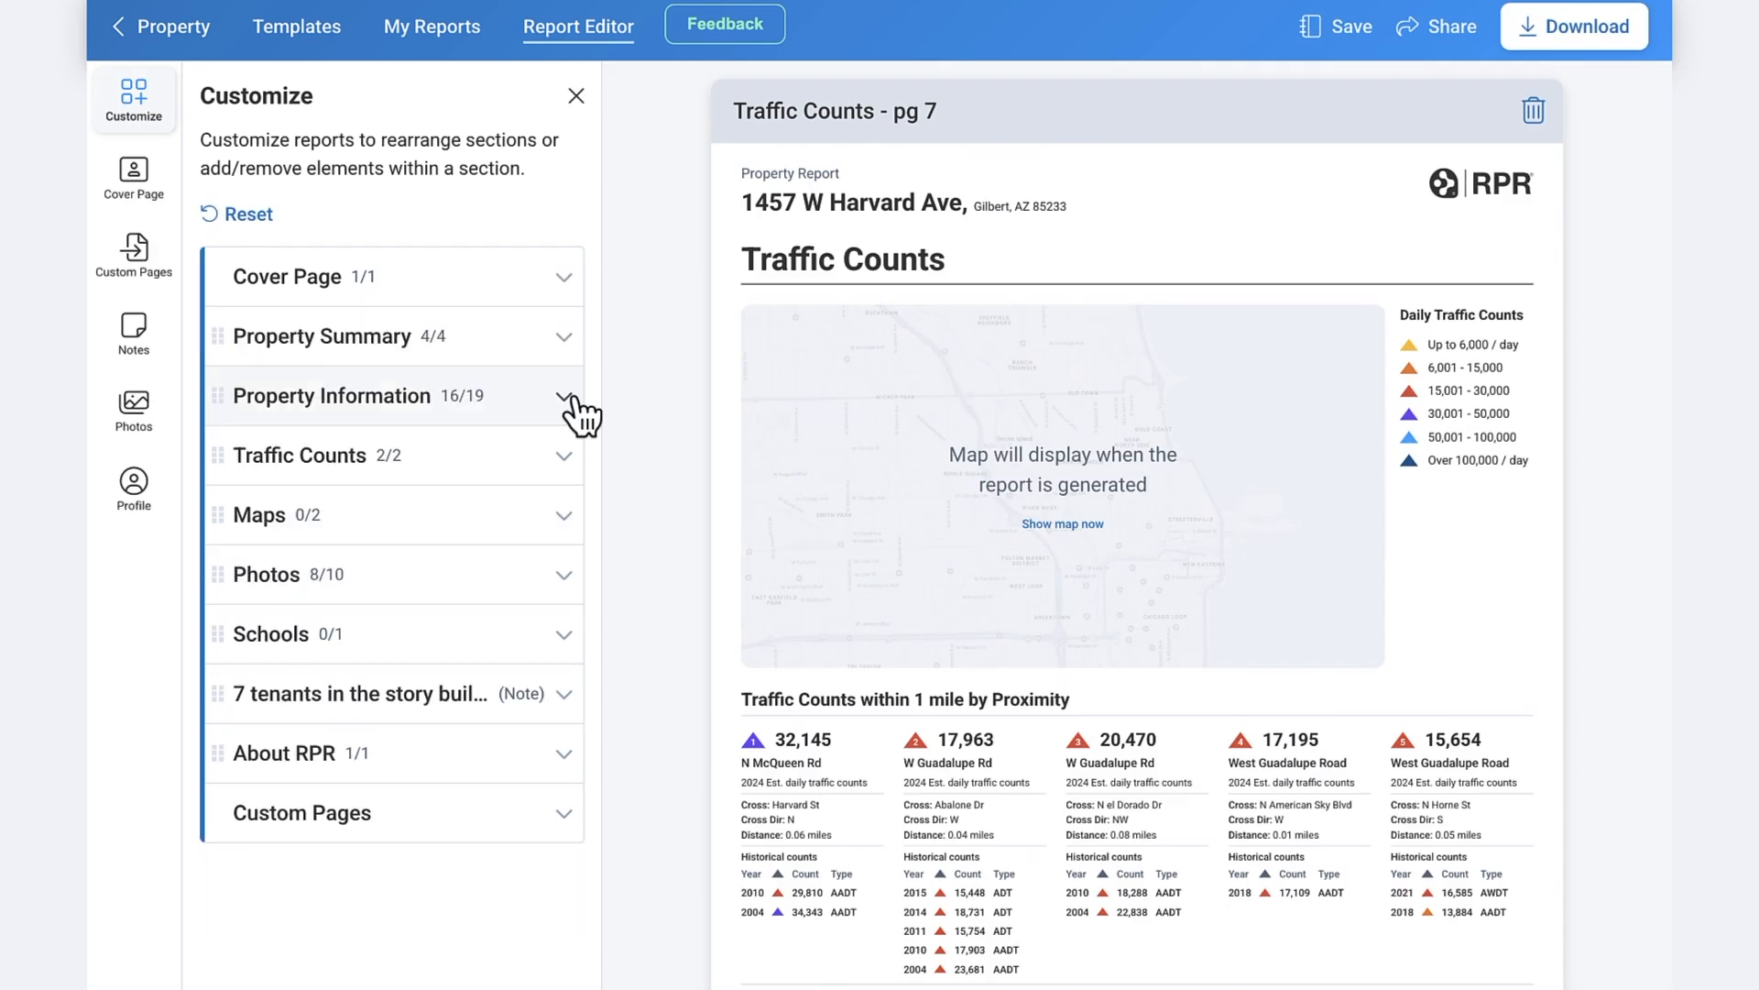
{"action": "left_click", "coordinate": [575, 410]}
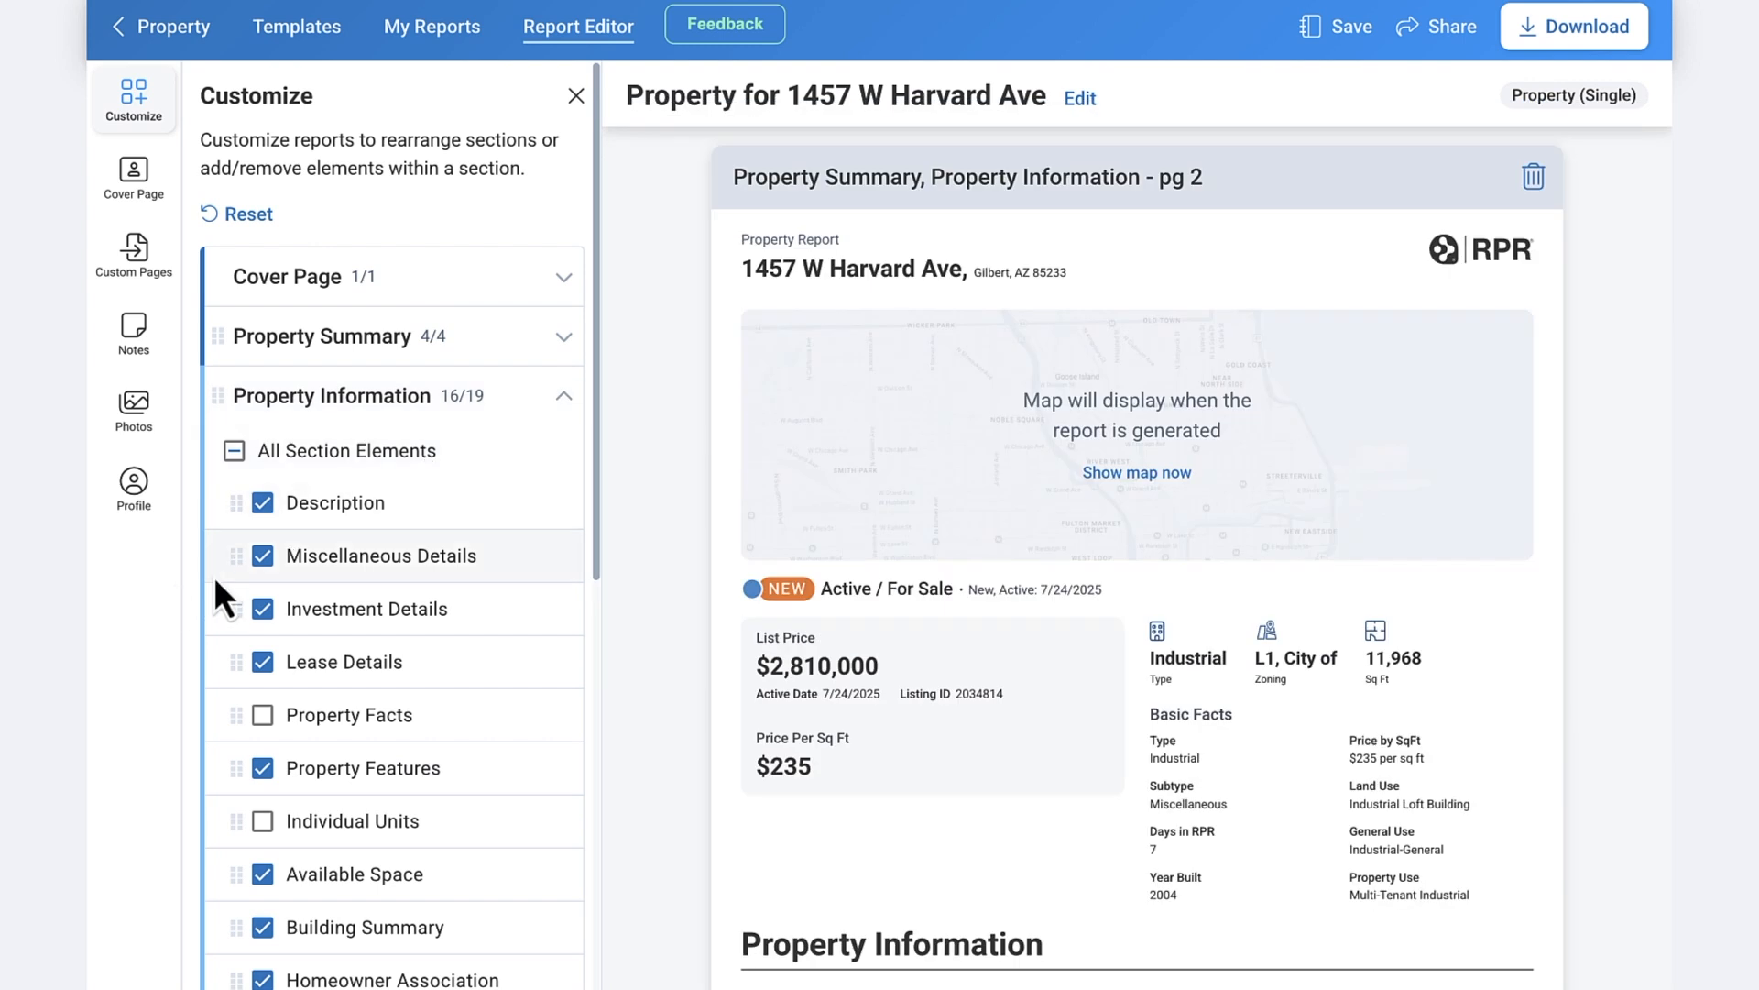
{"action": "left_click_drag", "start_coordinate": [242, 555], "coordinate": [242, 619]}
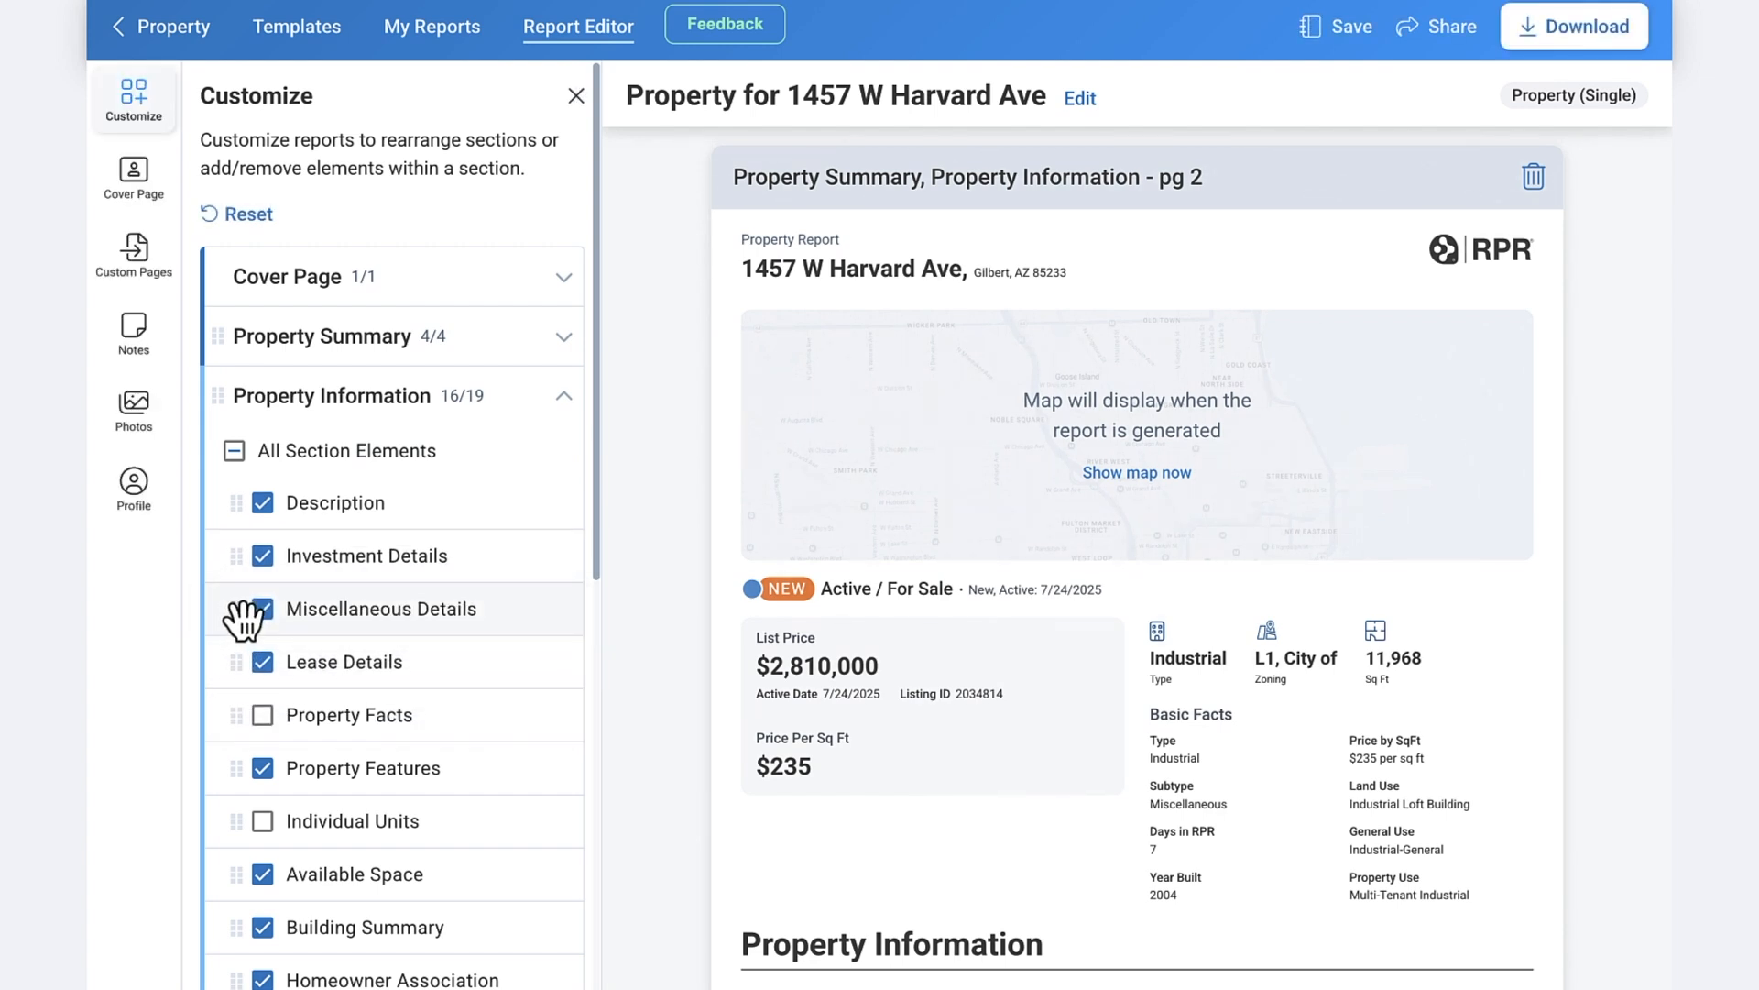
- Uncheck all Property Information elements, then reset every report section to its defaults
{"action": "left_click", "coordinate": [235, 450]}
{"action": "left_click", "coordinate": [234, 450]}
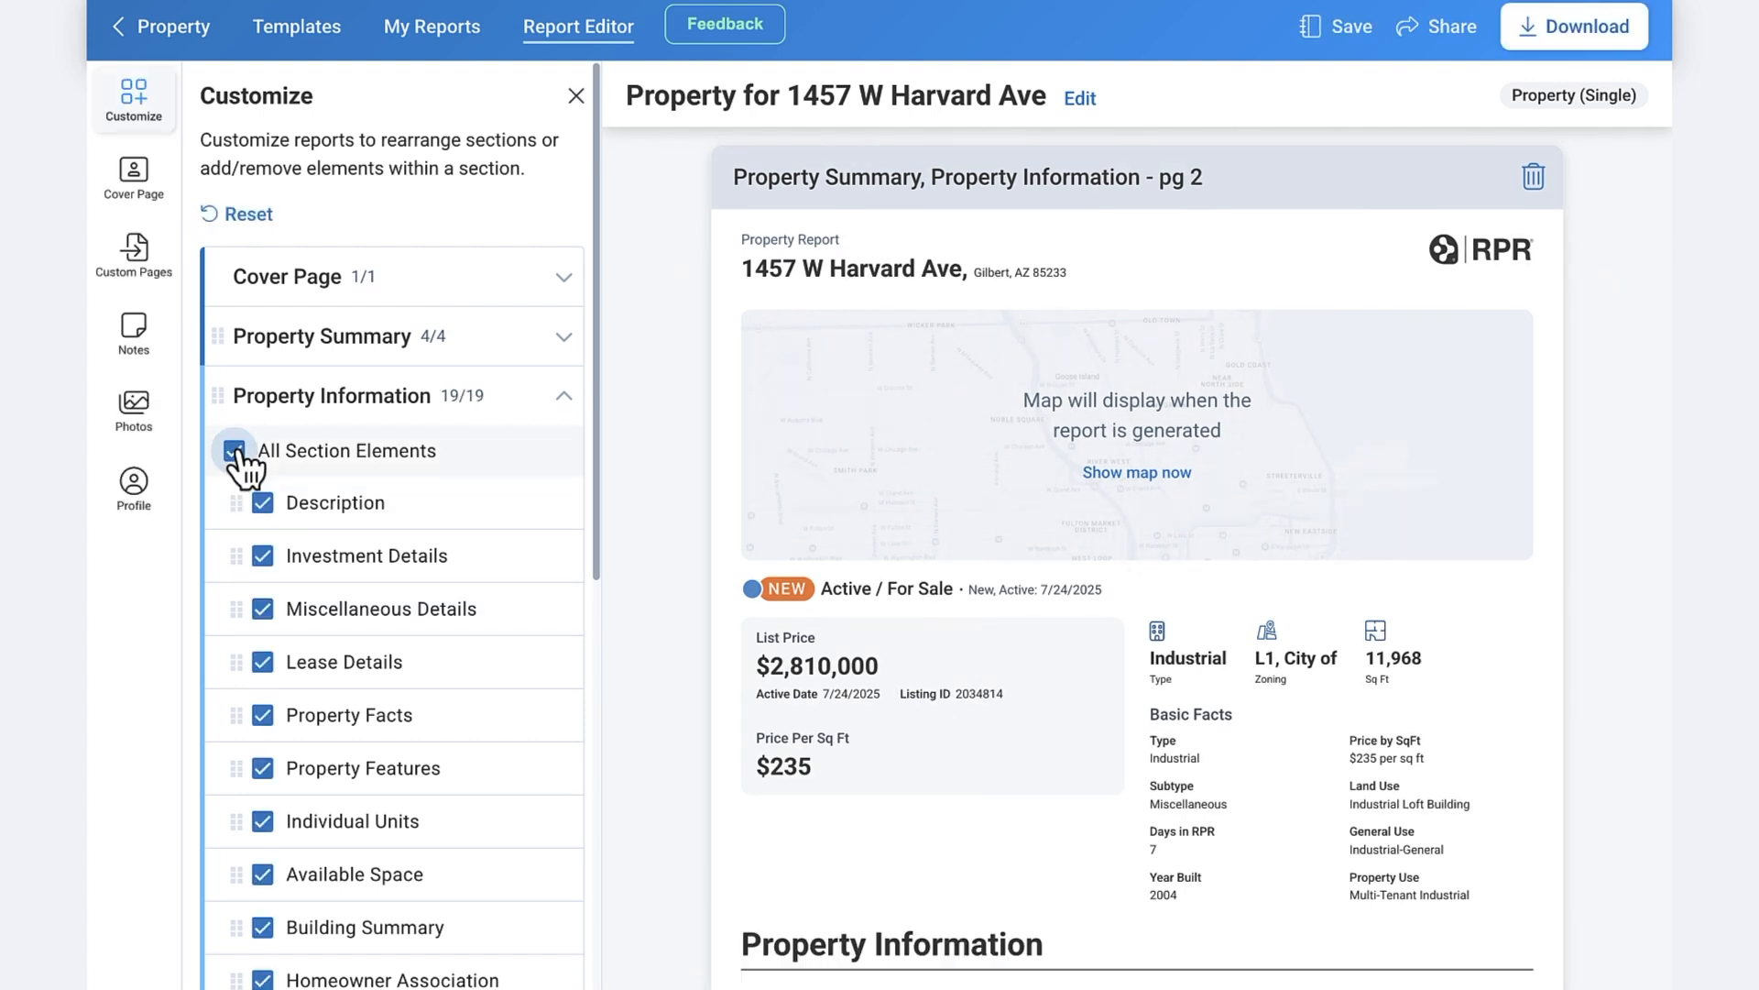
{"action": "left_click", "coordinate": [235, 450]}
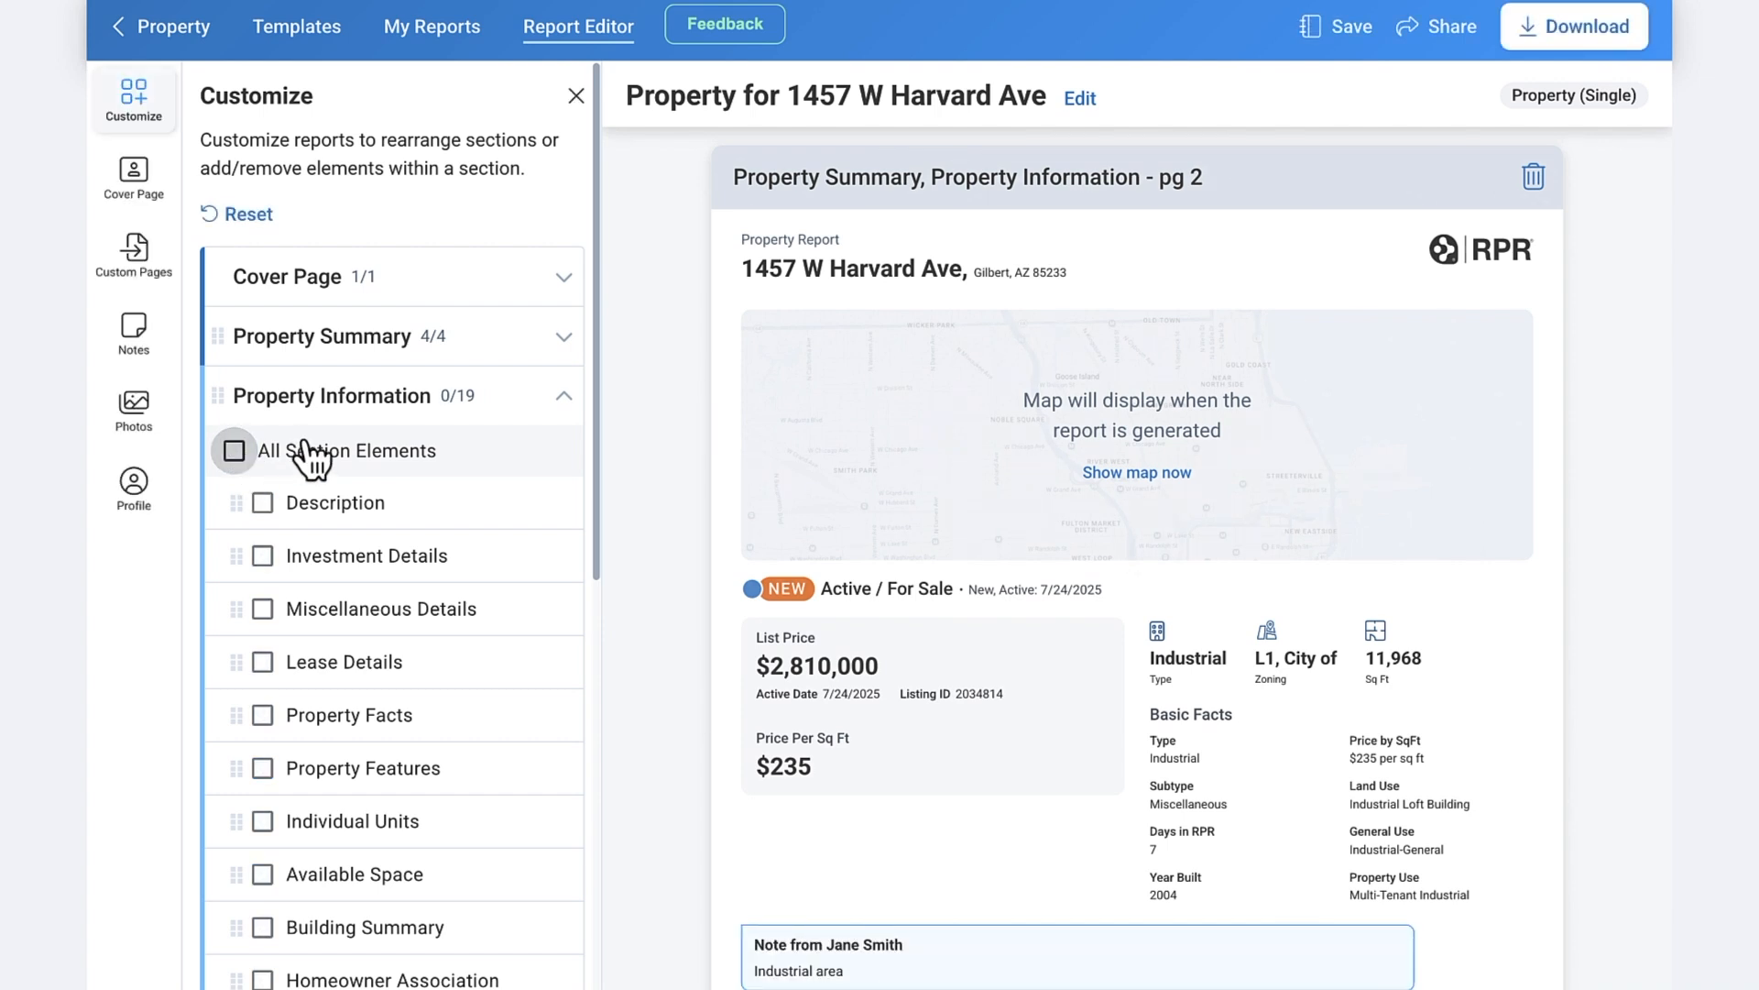
{"action": "left_click", "coordinate": [245, 215]}
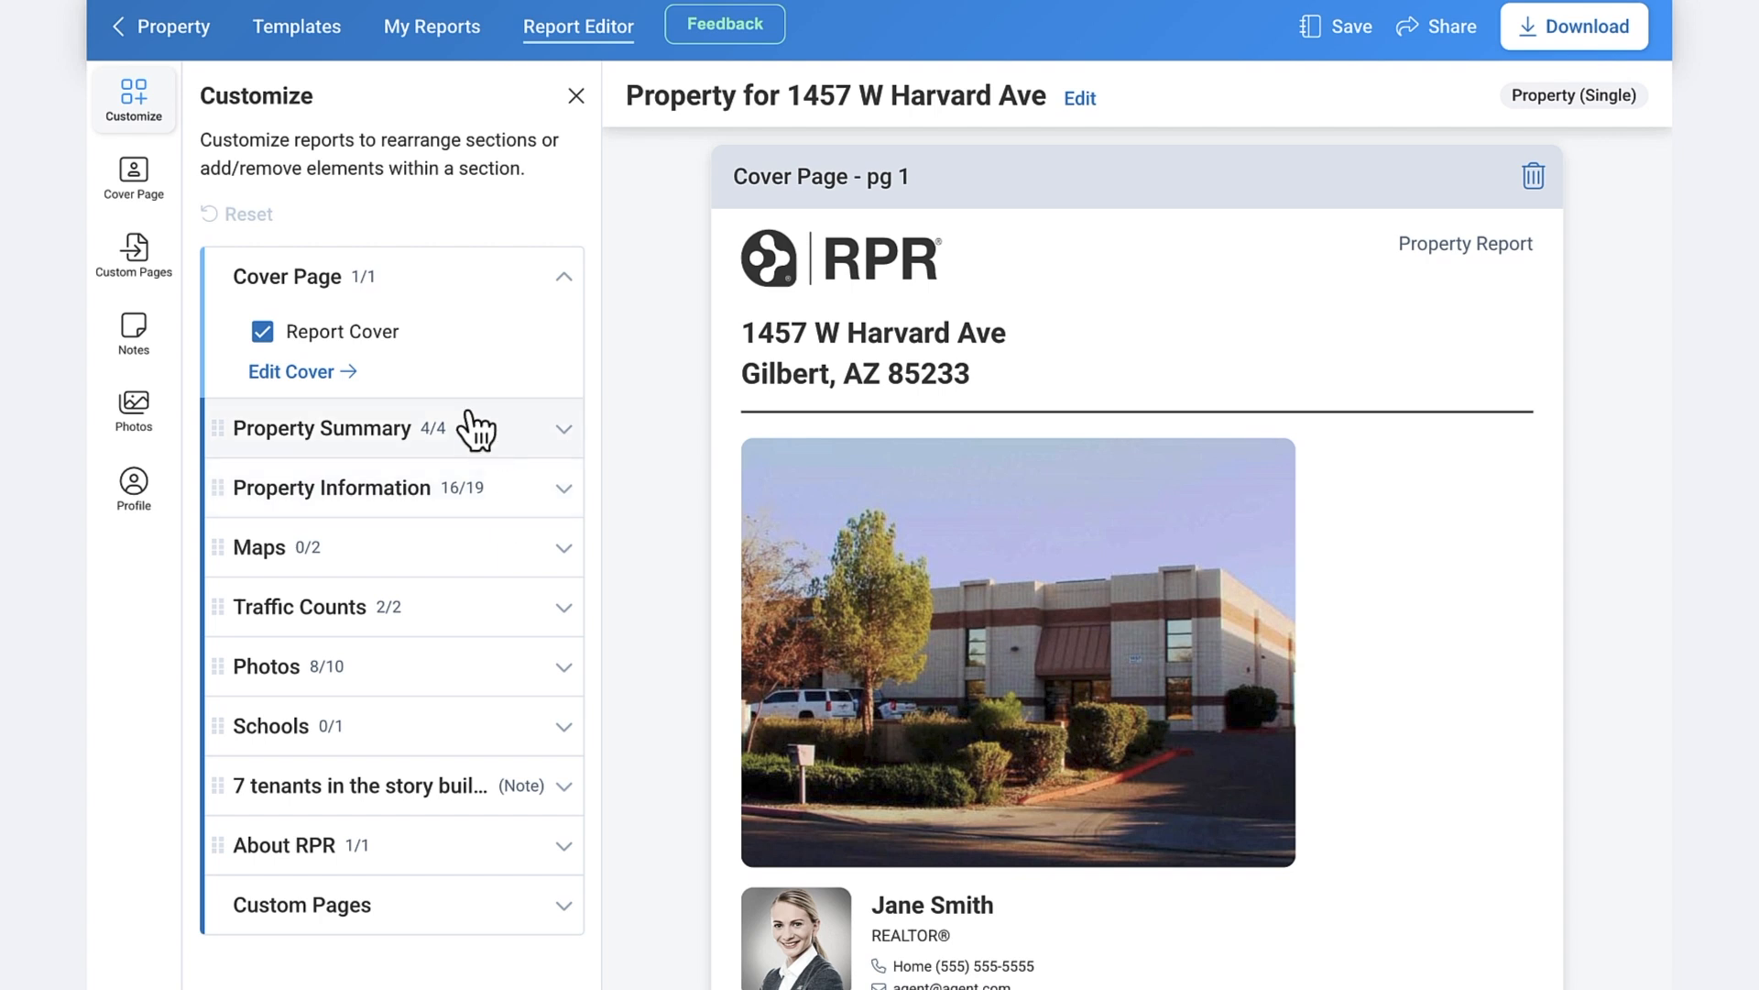
- On the cover page, try 2034814-2.jpg as the cover photo, then revert to 2034814.jpg
{"action": "left_click", "coordinate": [316, 376]}
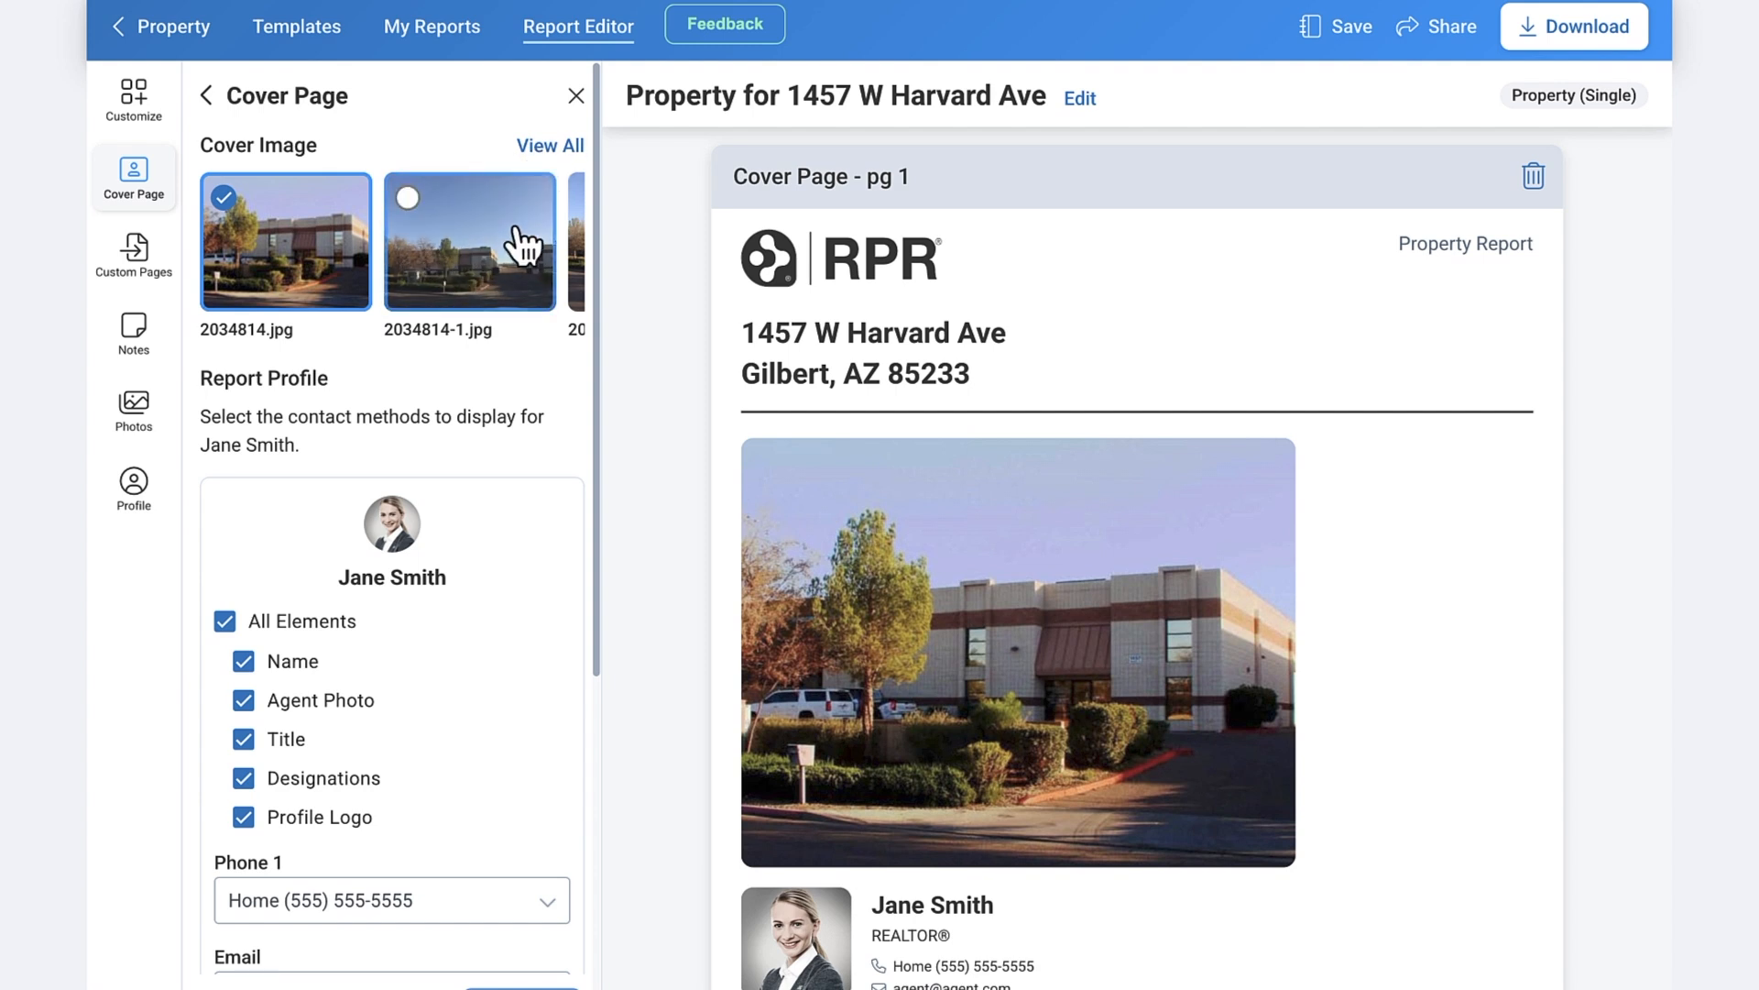
{"action": "scroll", "coordinate": [522, 246], "scroll_direction": "right", "scroll_amount": 10}
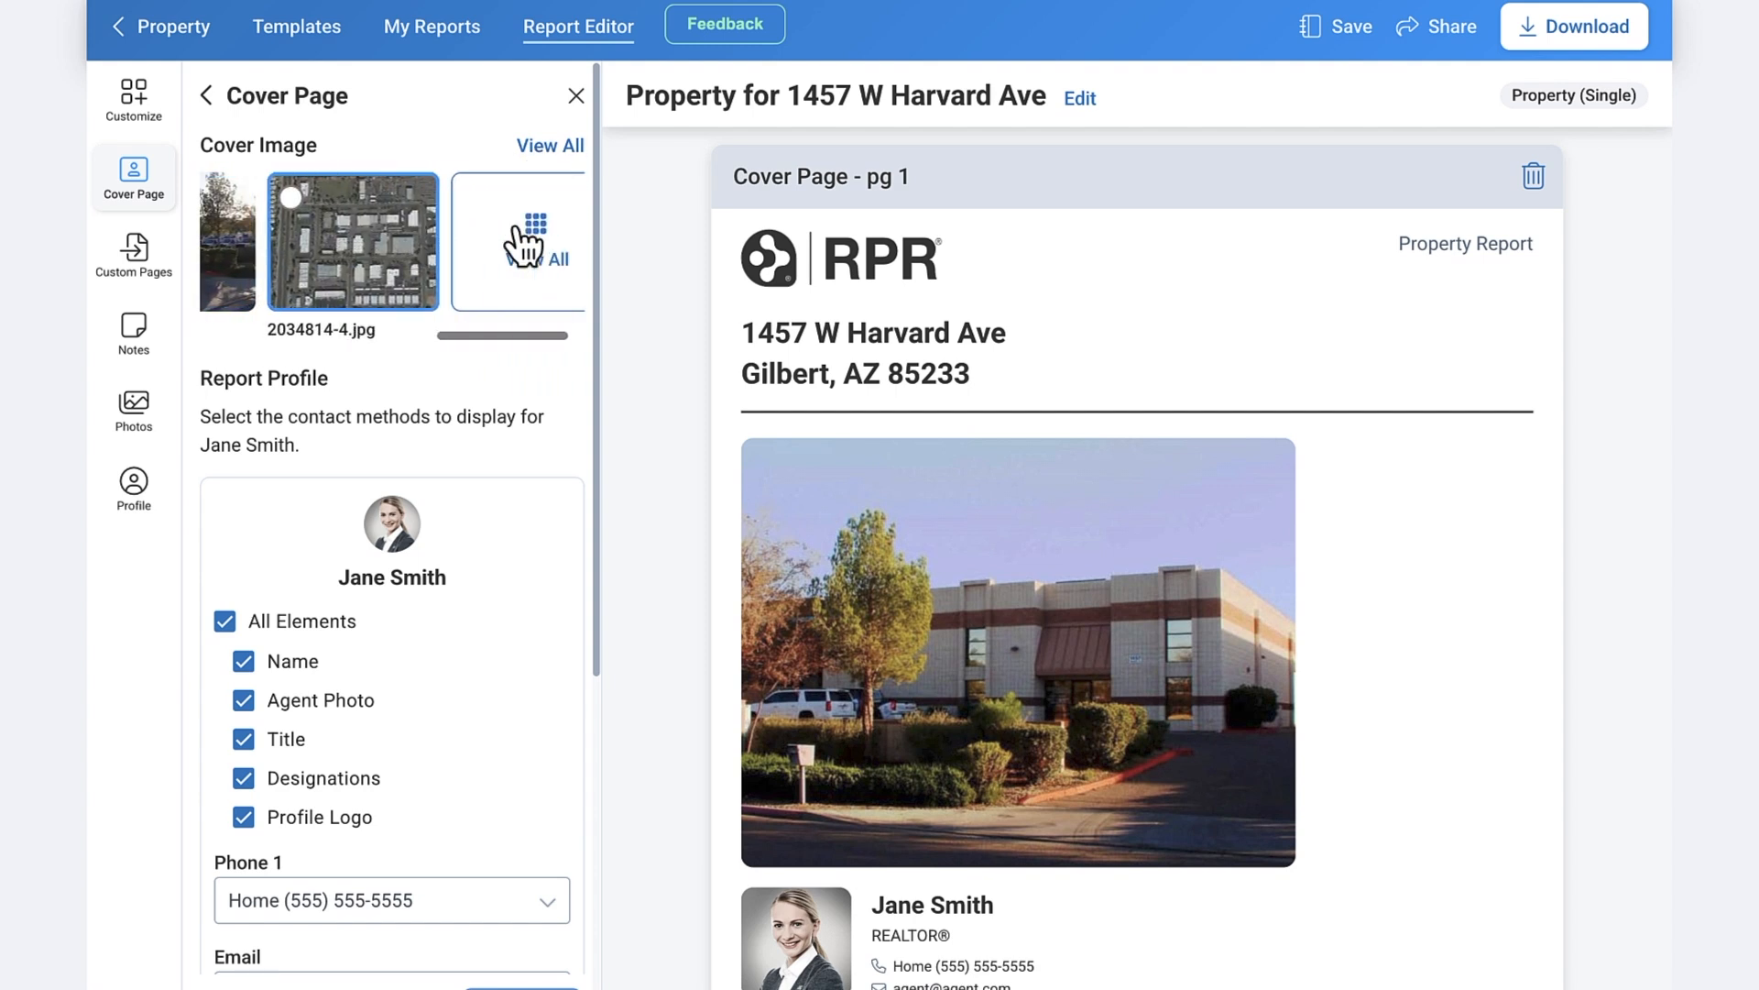
{"action": "left_click", "coordinate": [553, 147]}
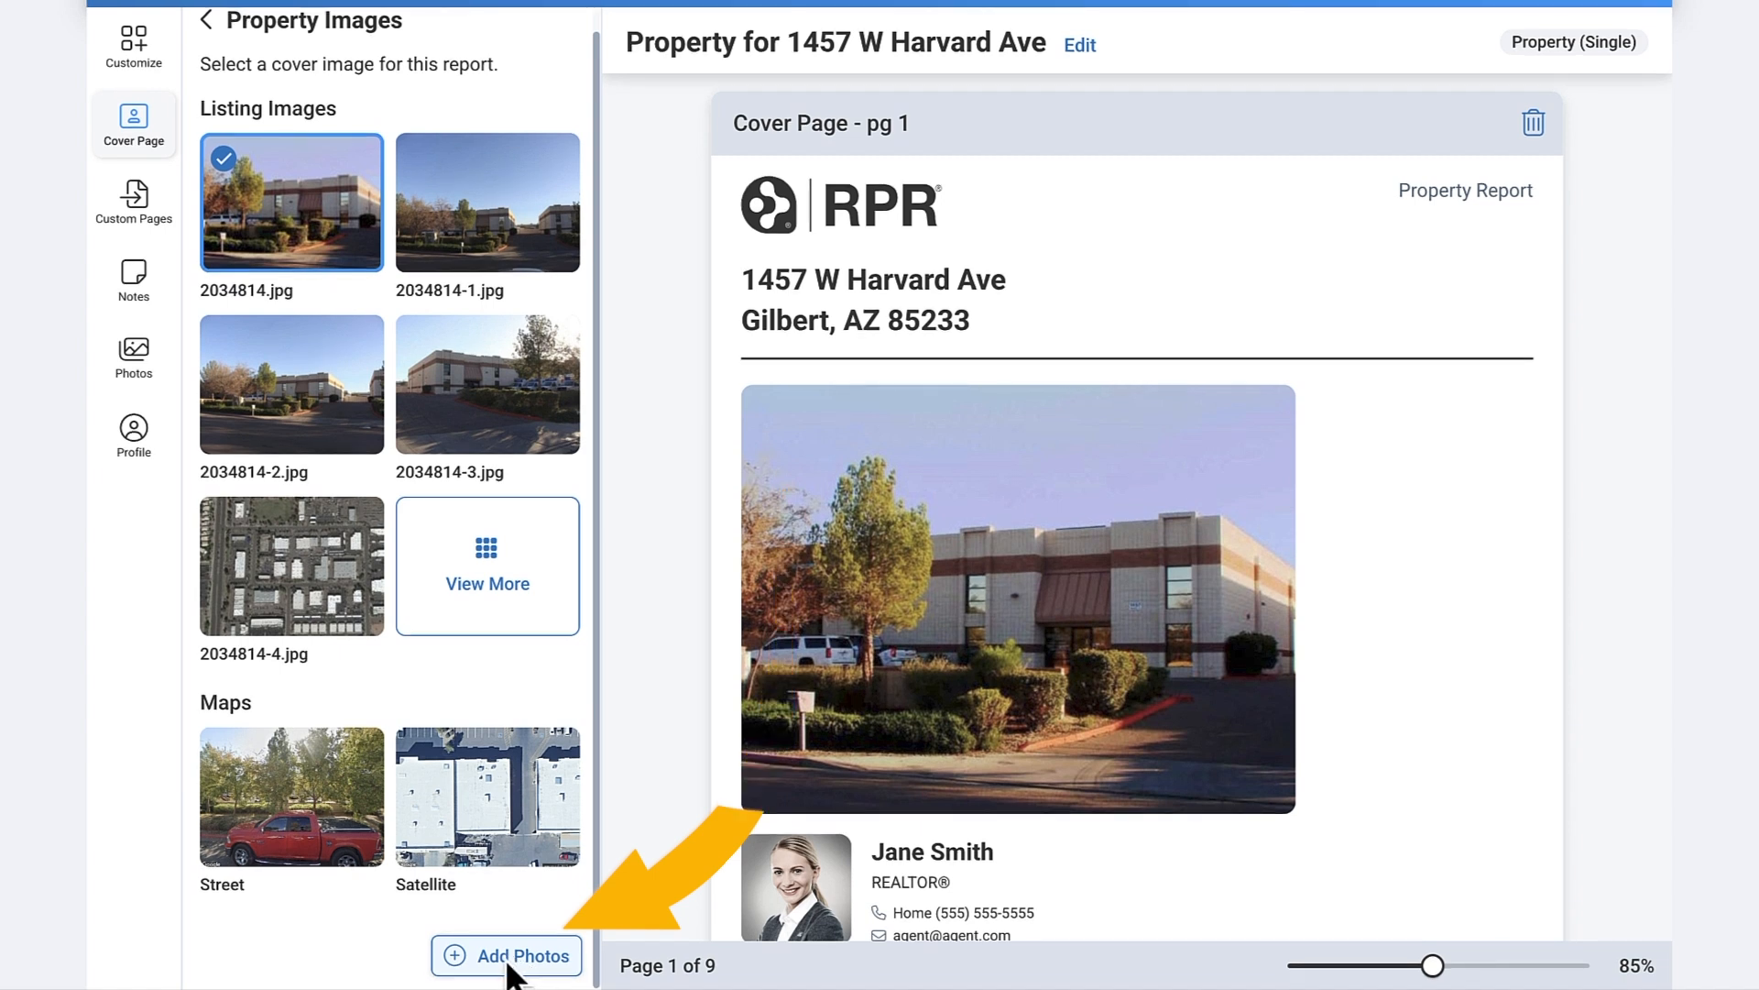
{"action": "scroll", "coordinate": [413, 770], "scroll_direction": "up", "scroll_amount": 1}
{"action": "mouse_move", "coordinate": [275, 399]}
{"action": "left_click", "coordinate": [228, 366]}
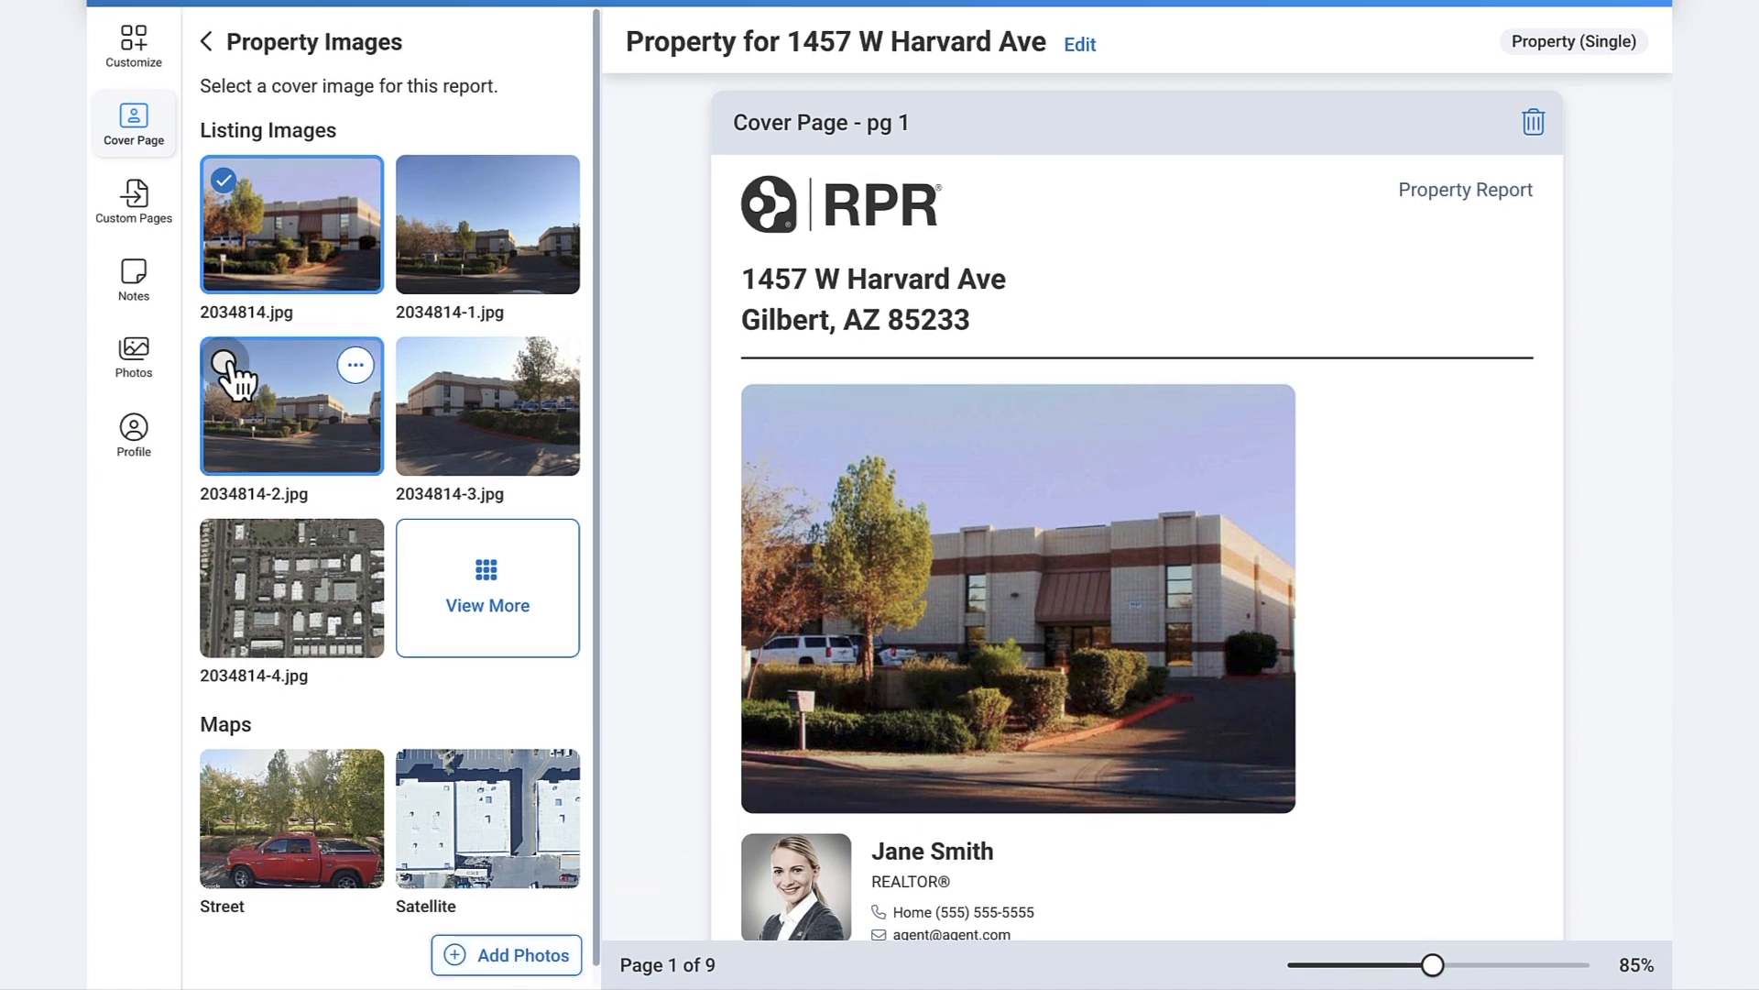
{"action": "mouse_move", "coordinate": [232, 275]}
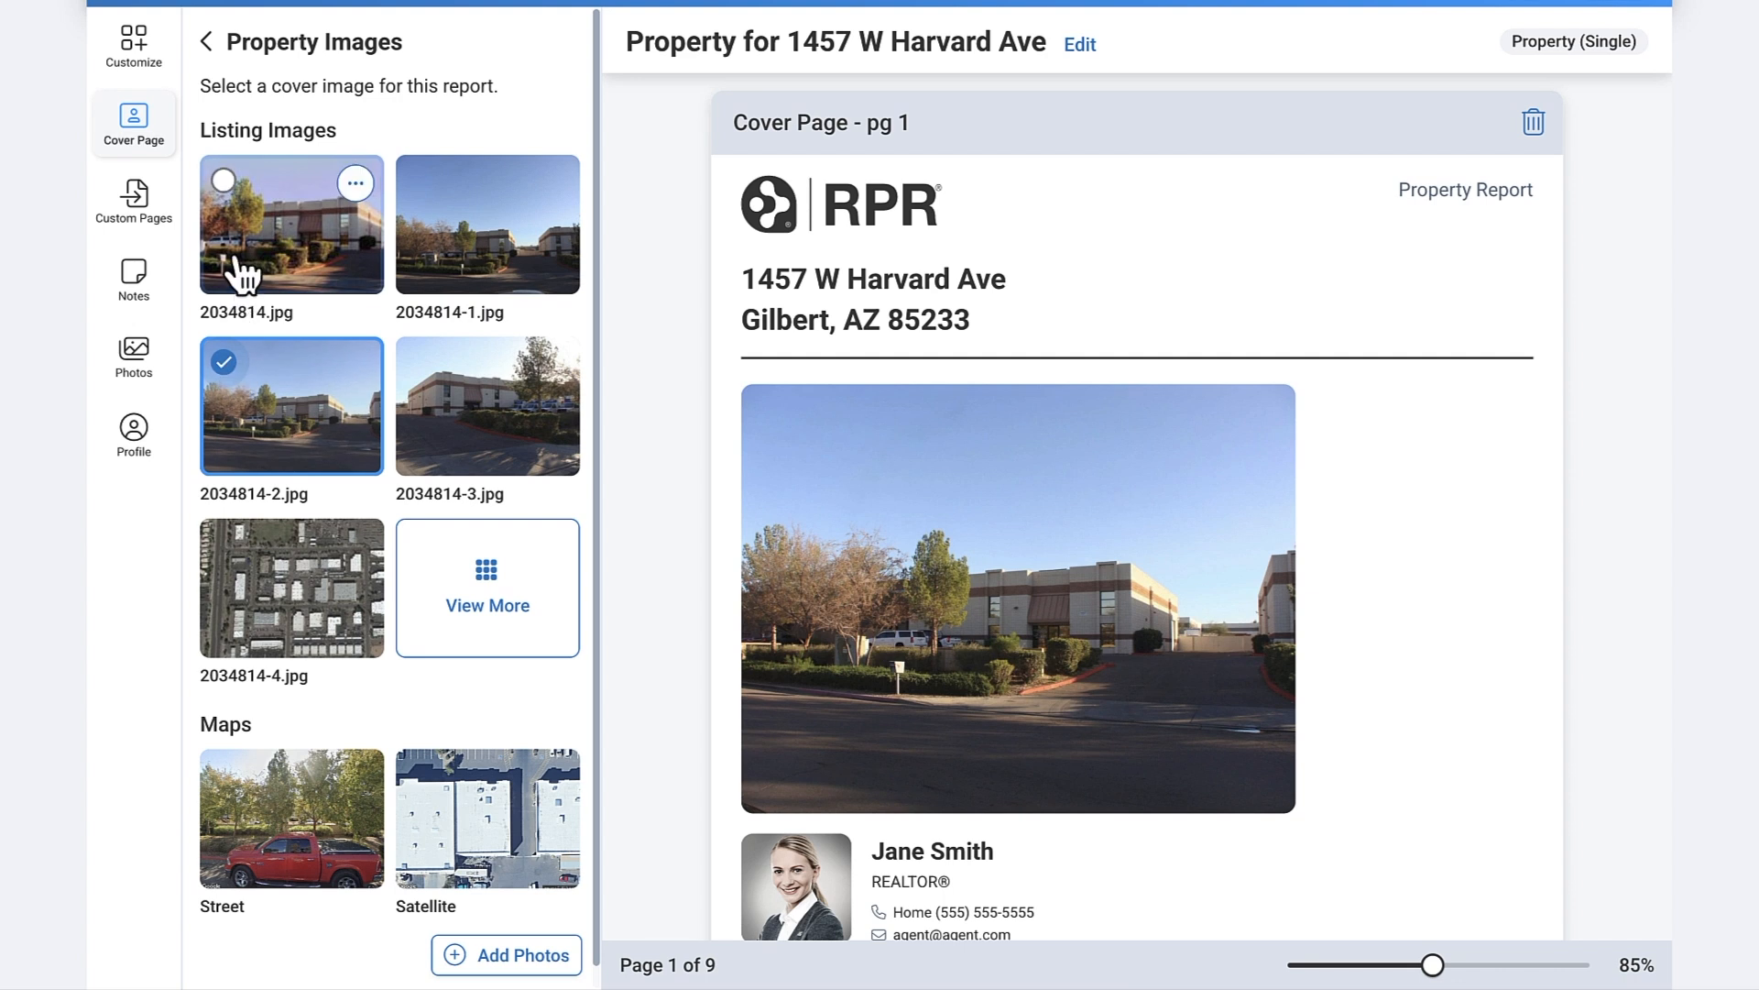
{"action": "left_click", "coordinate": [224, 182]}
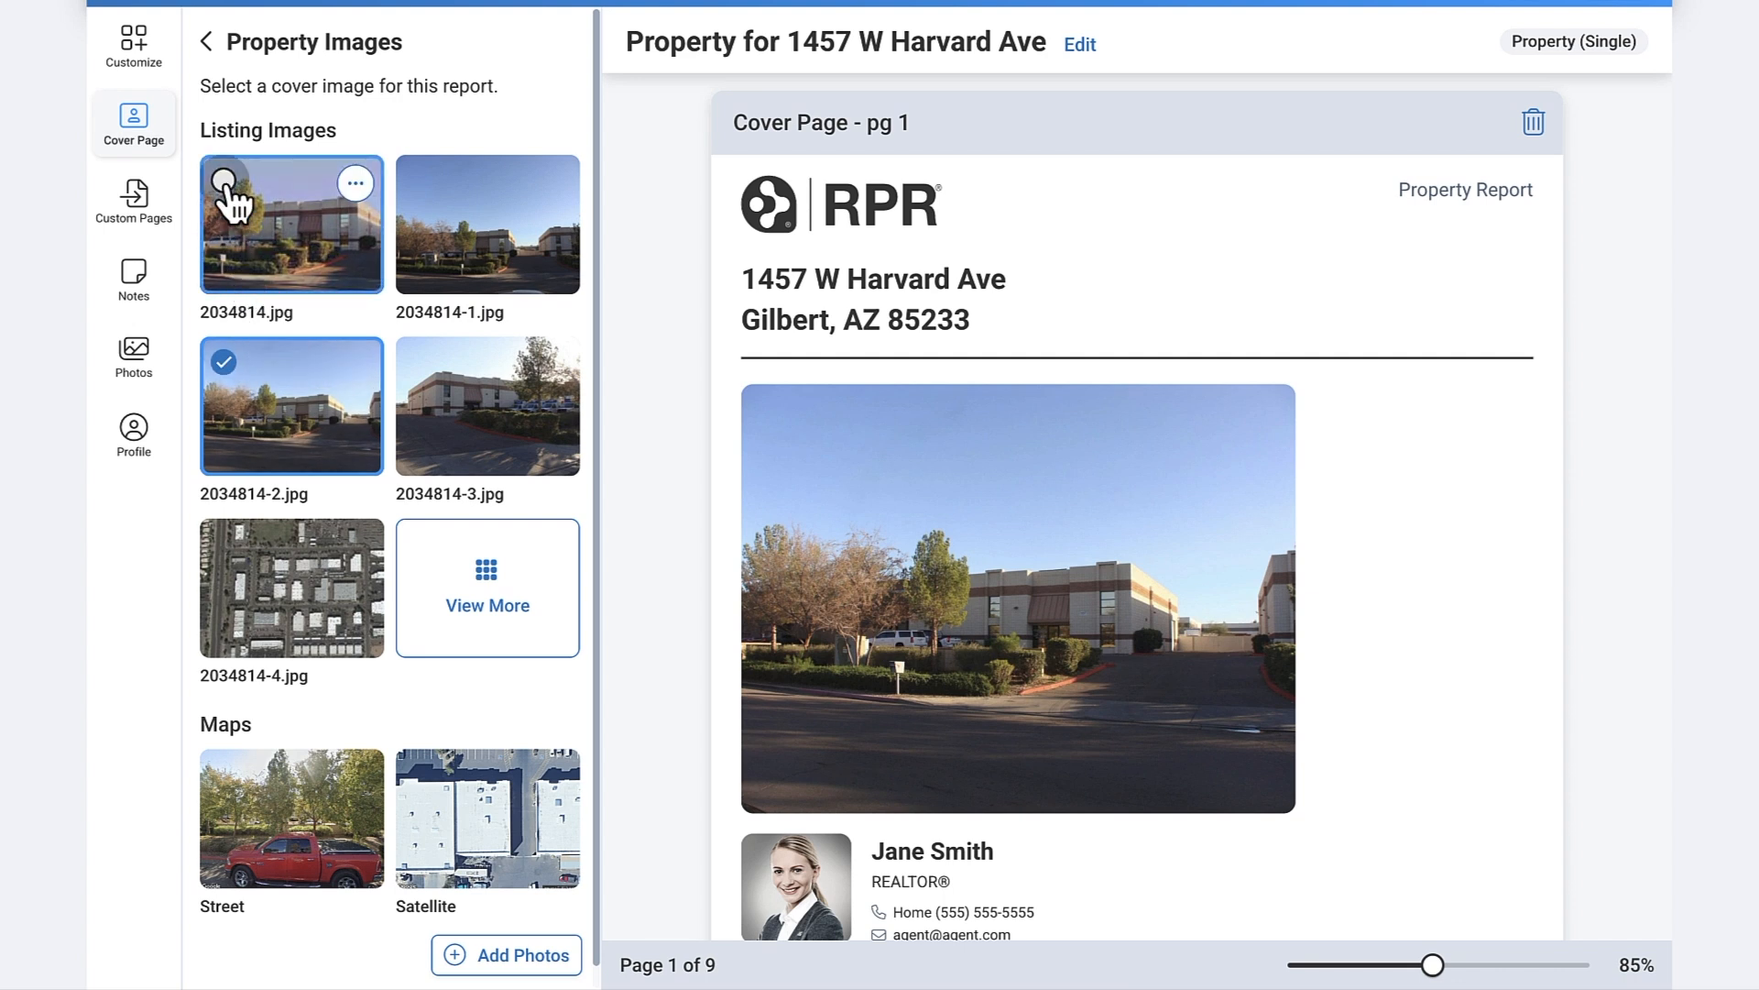
{"action": "left_click", "coordinate": [207, 43]}
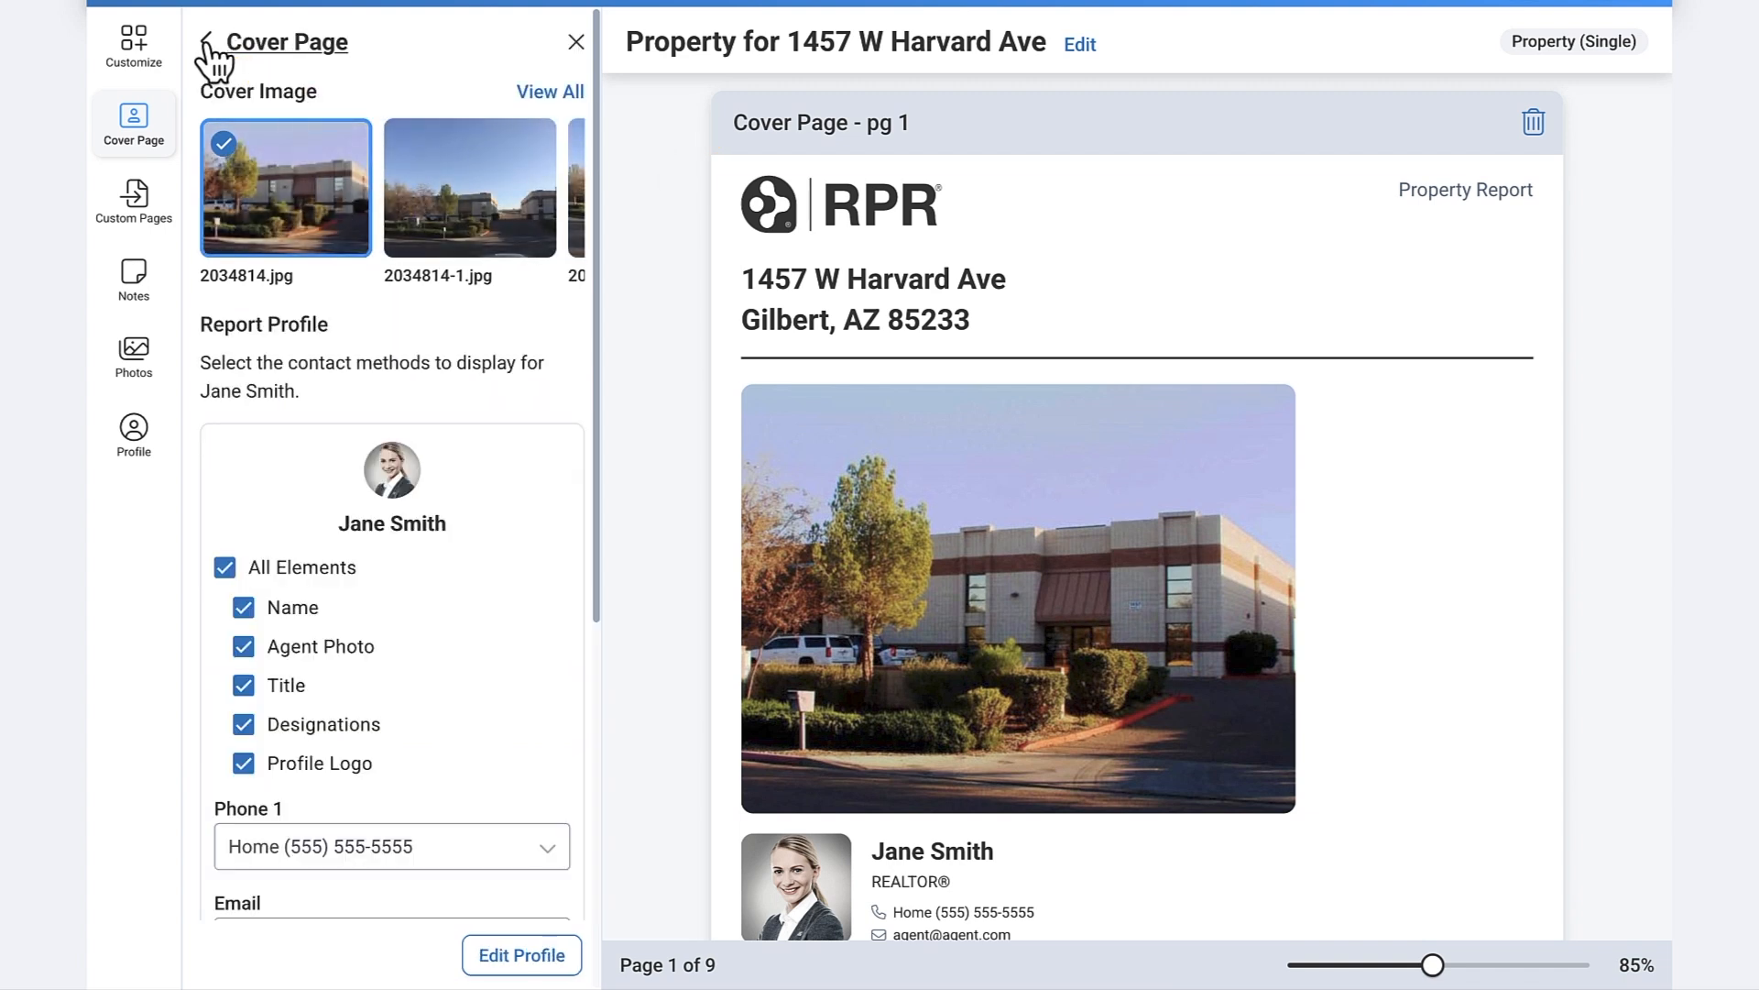
- Keep the home phone number as the phone shown on the cover page
{"action": "scroll", "coordinate": [464, 225], "scroll_direction": "down", "scroll_amount": 5}
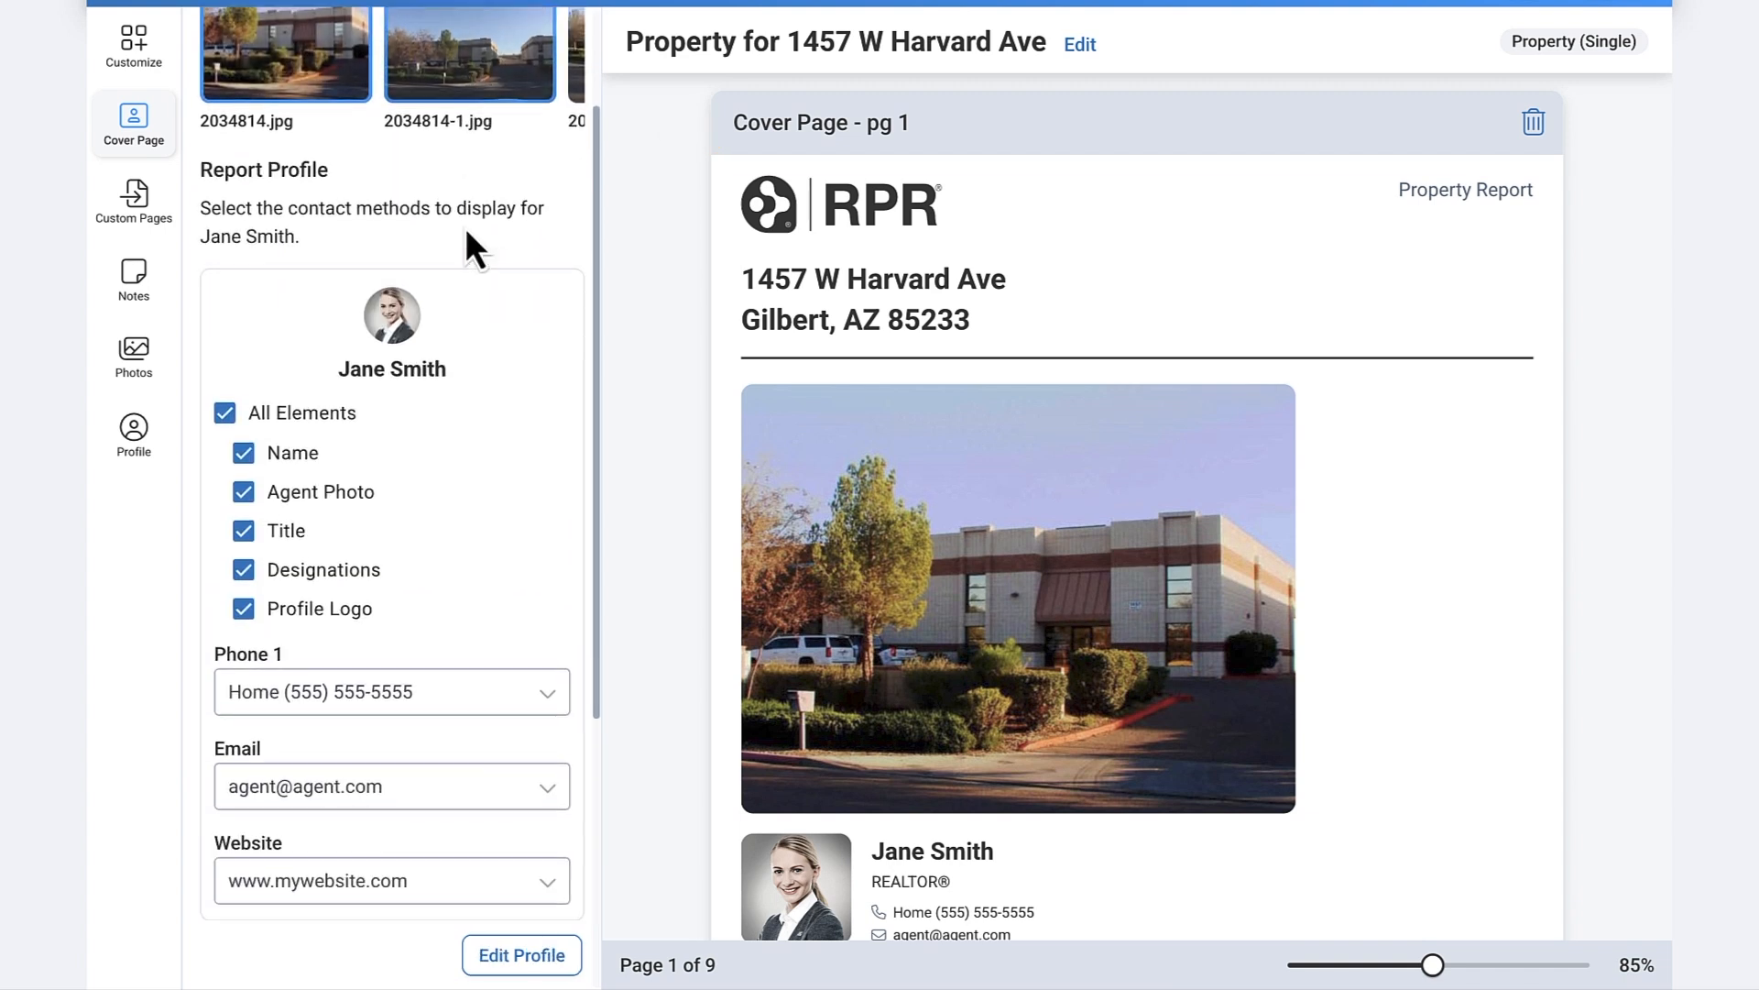
{"action": "scroll", "coordinate": [459, 230], "scroll_direction": "down", "scroll_amount": 1}
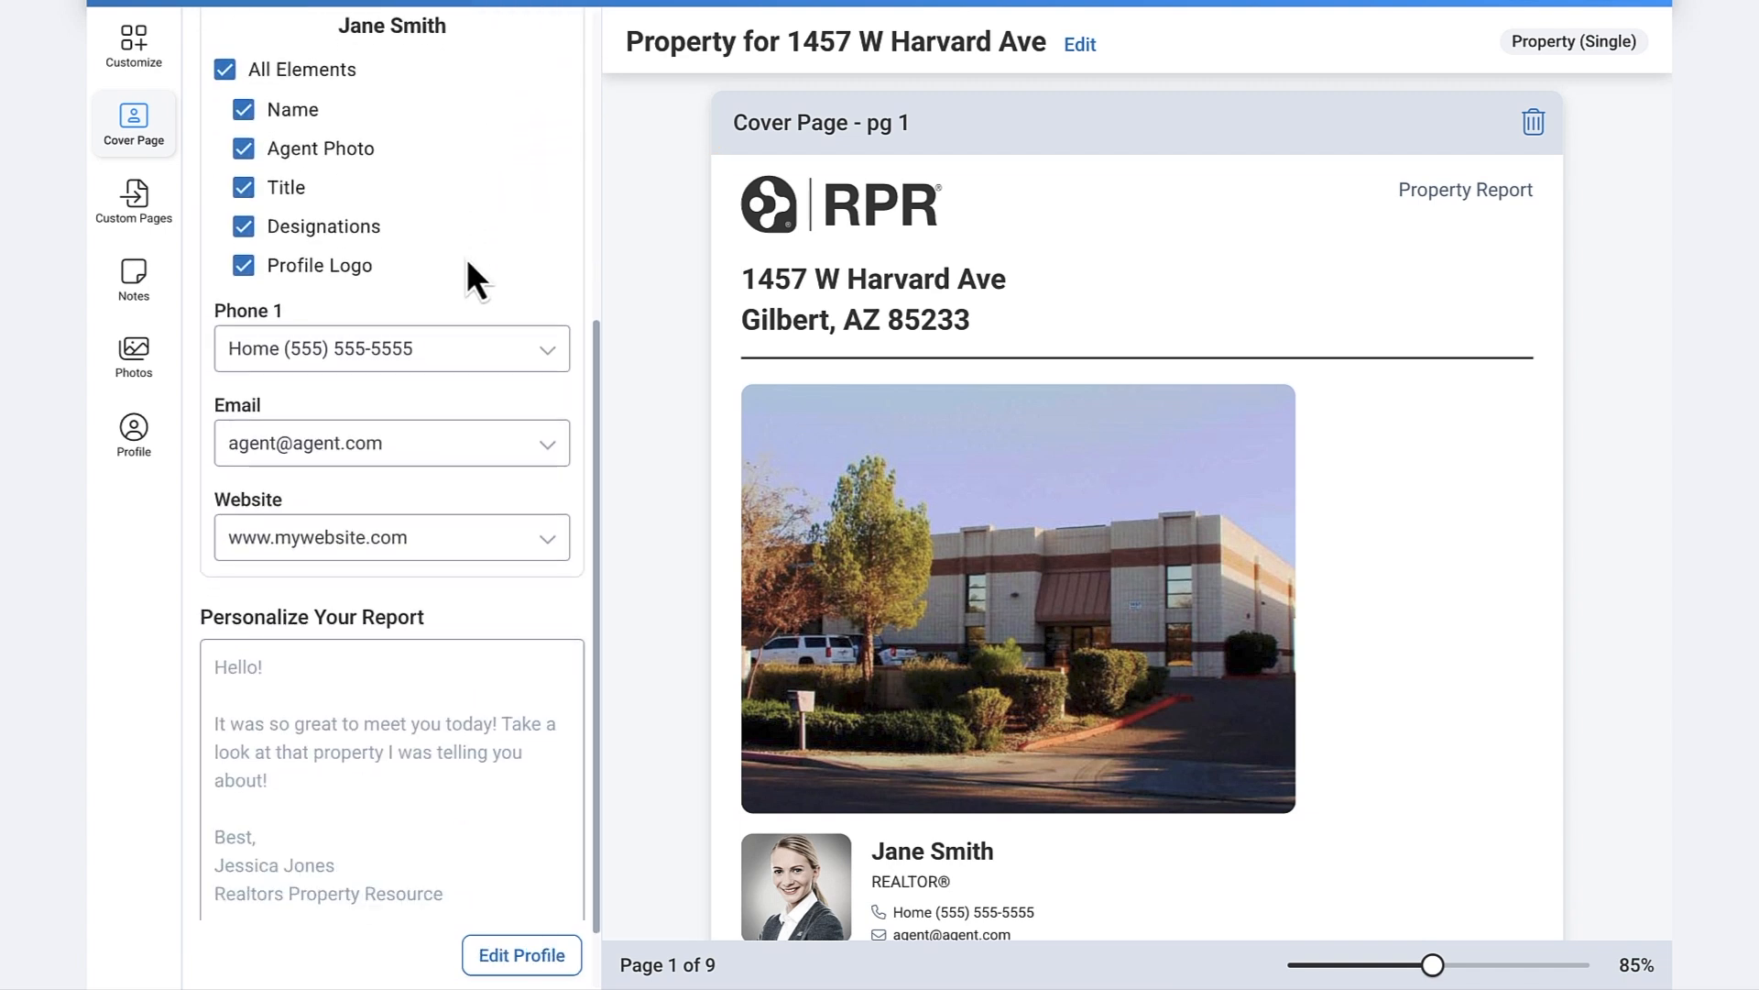
{"action": "left_click", "coordinate": [502, 369]}
{"action": "left_click", "coordinate": [496, 352]}
- Paste the prepared greeting message into the cover's Personalize Your Report box
{"action": "scroll", "coordinate": [549, 385], "scroll_direction": "down", "scroll_amount": 1}
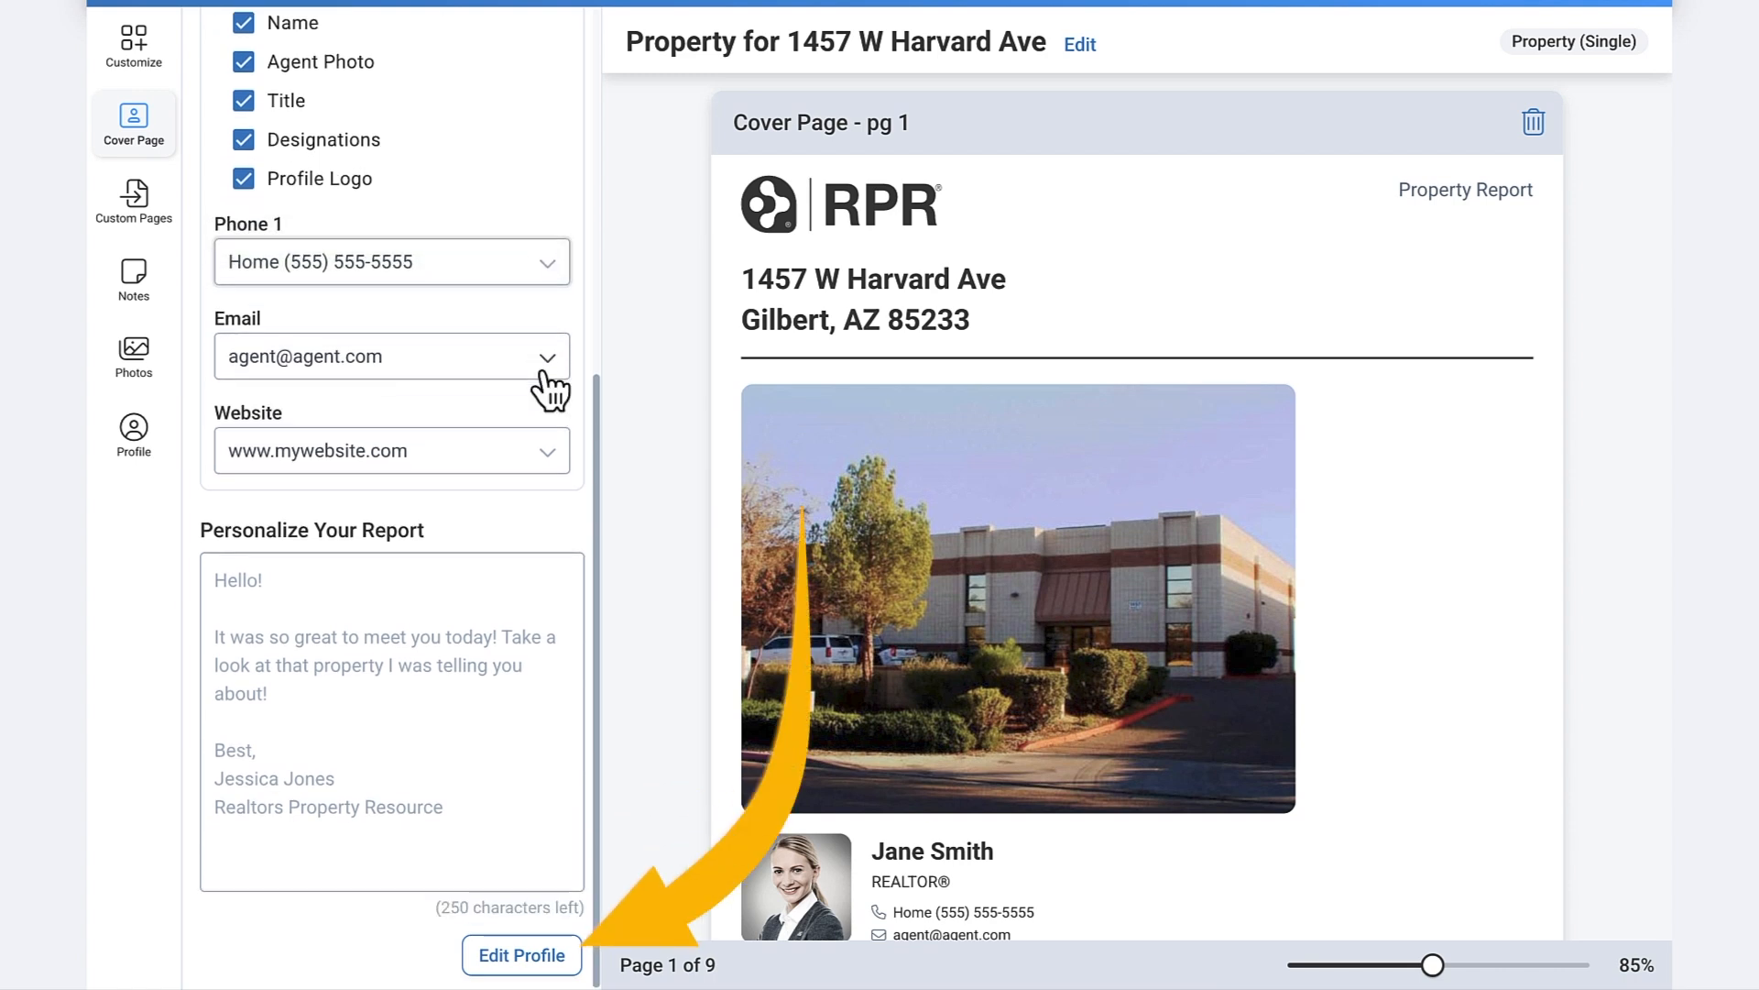
{"action": "left_click", "coordinate": [512, 614]}
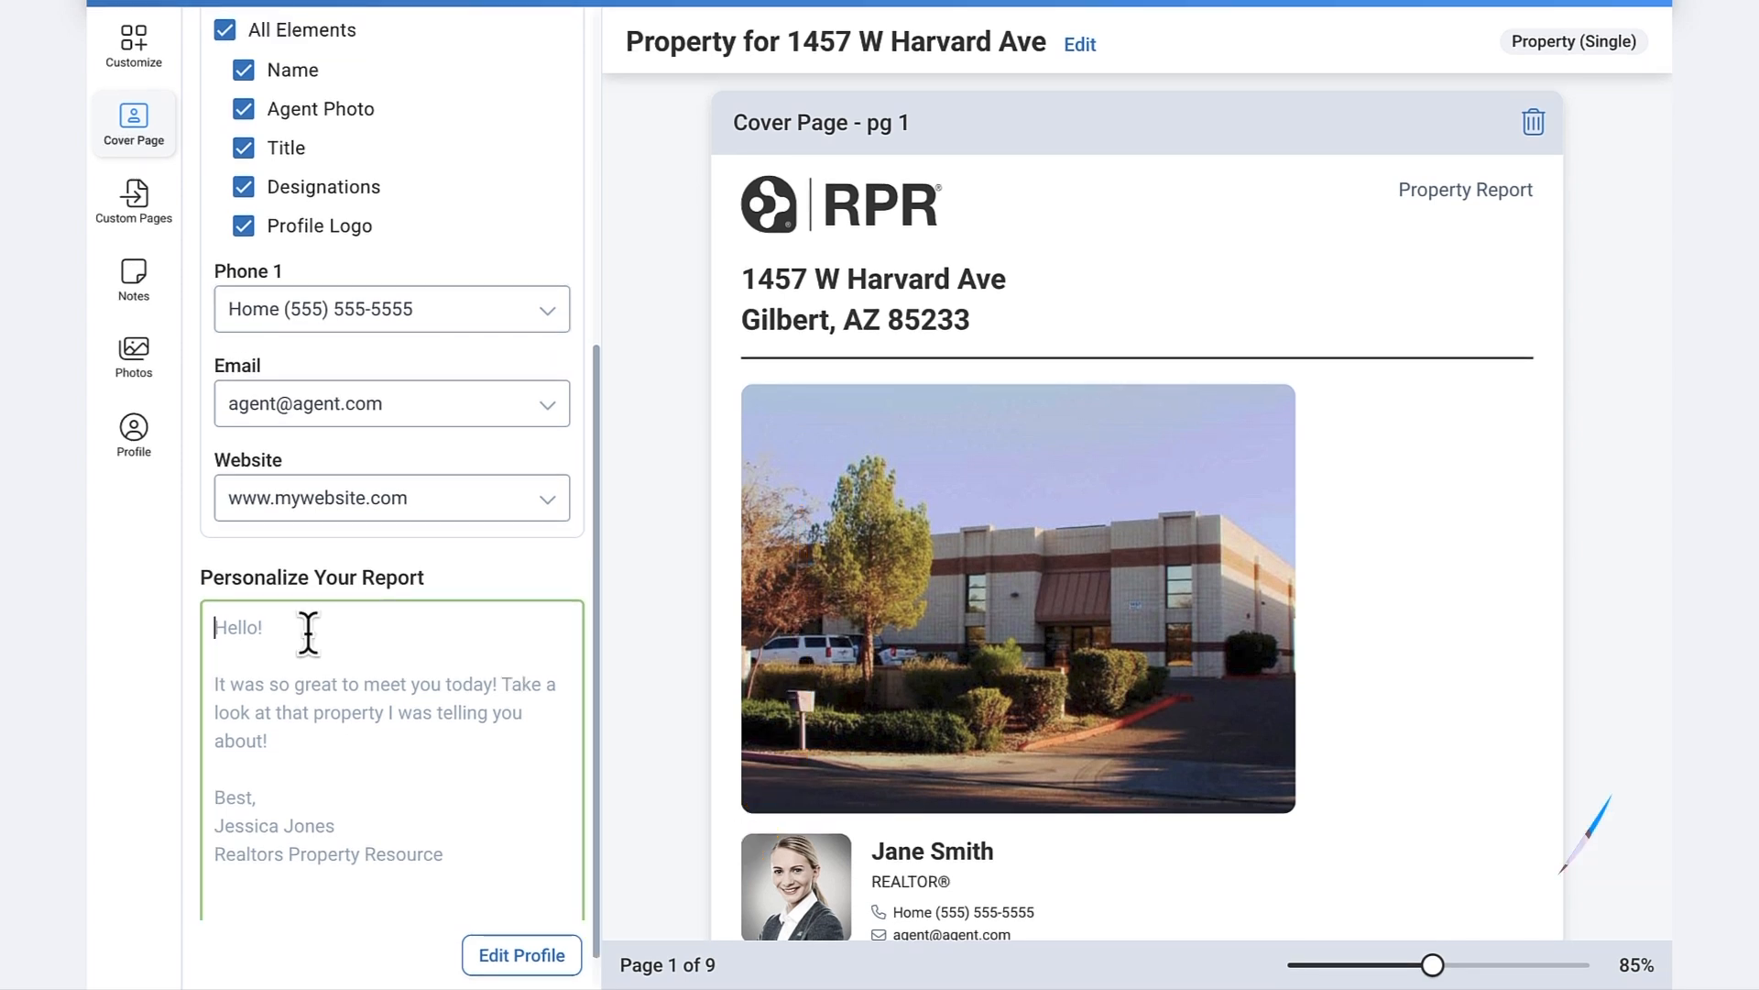
{"action": "key", "text": "ctrl+v"}
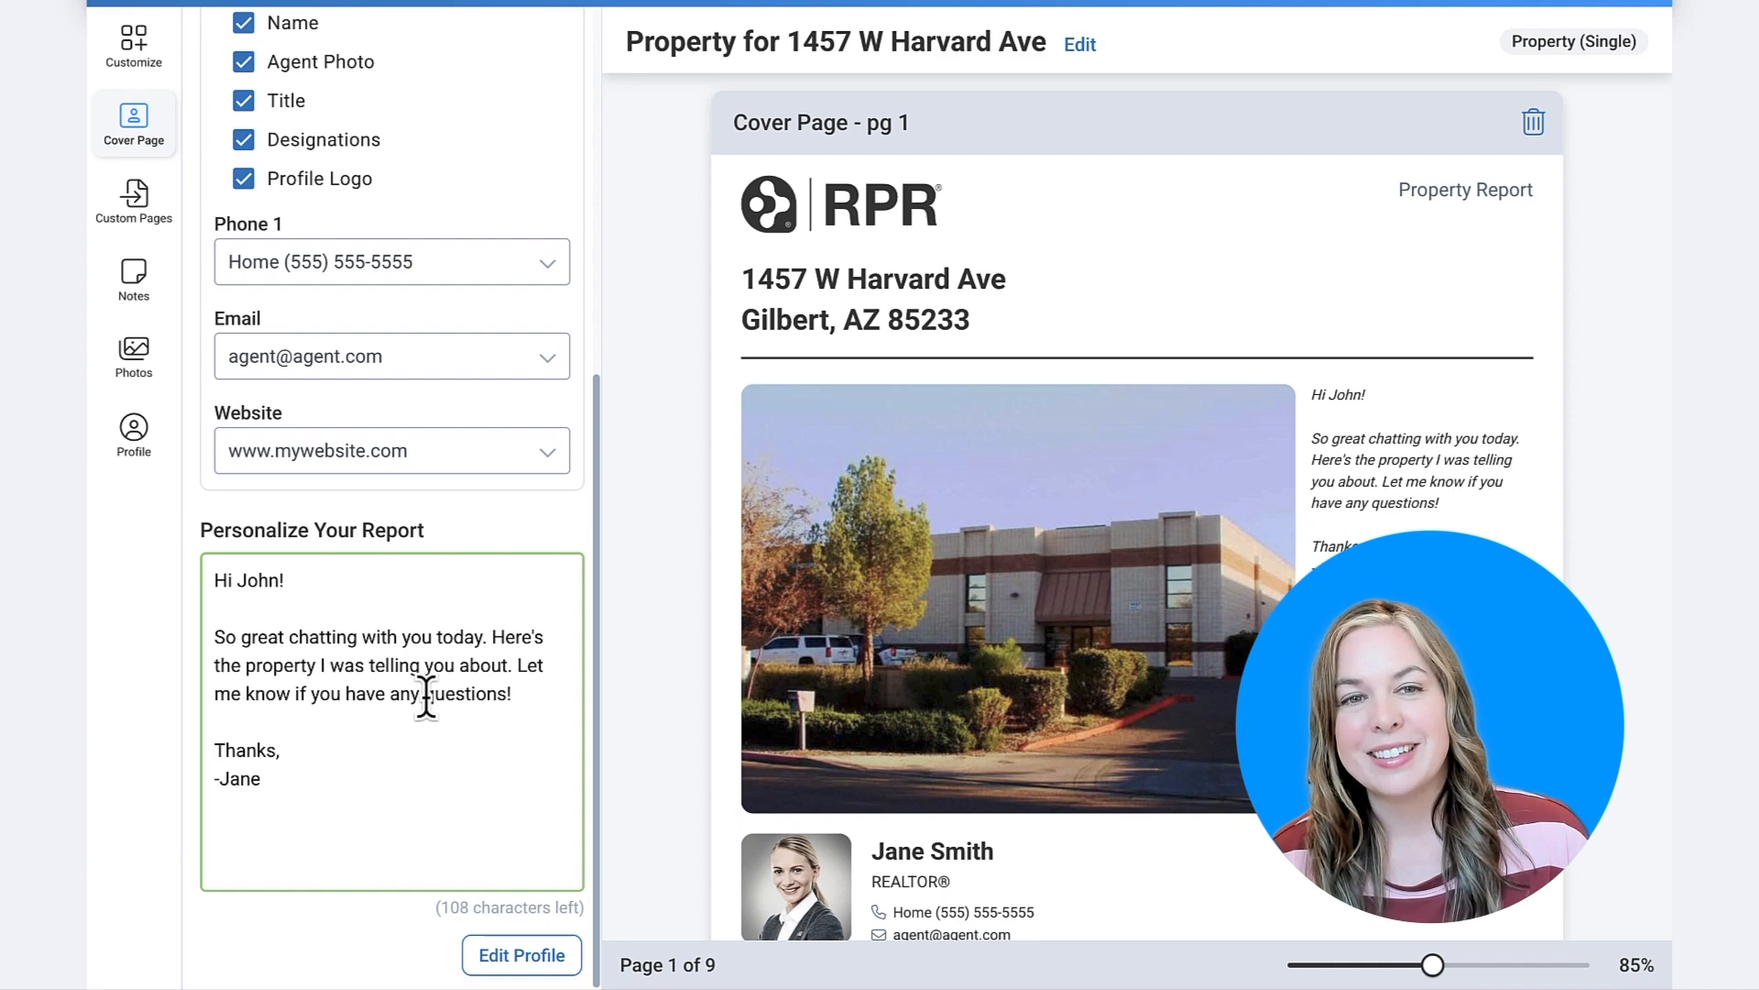
{"action": "left_click", "coordinate": [134, 197]}
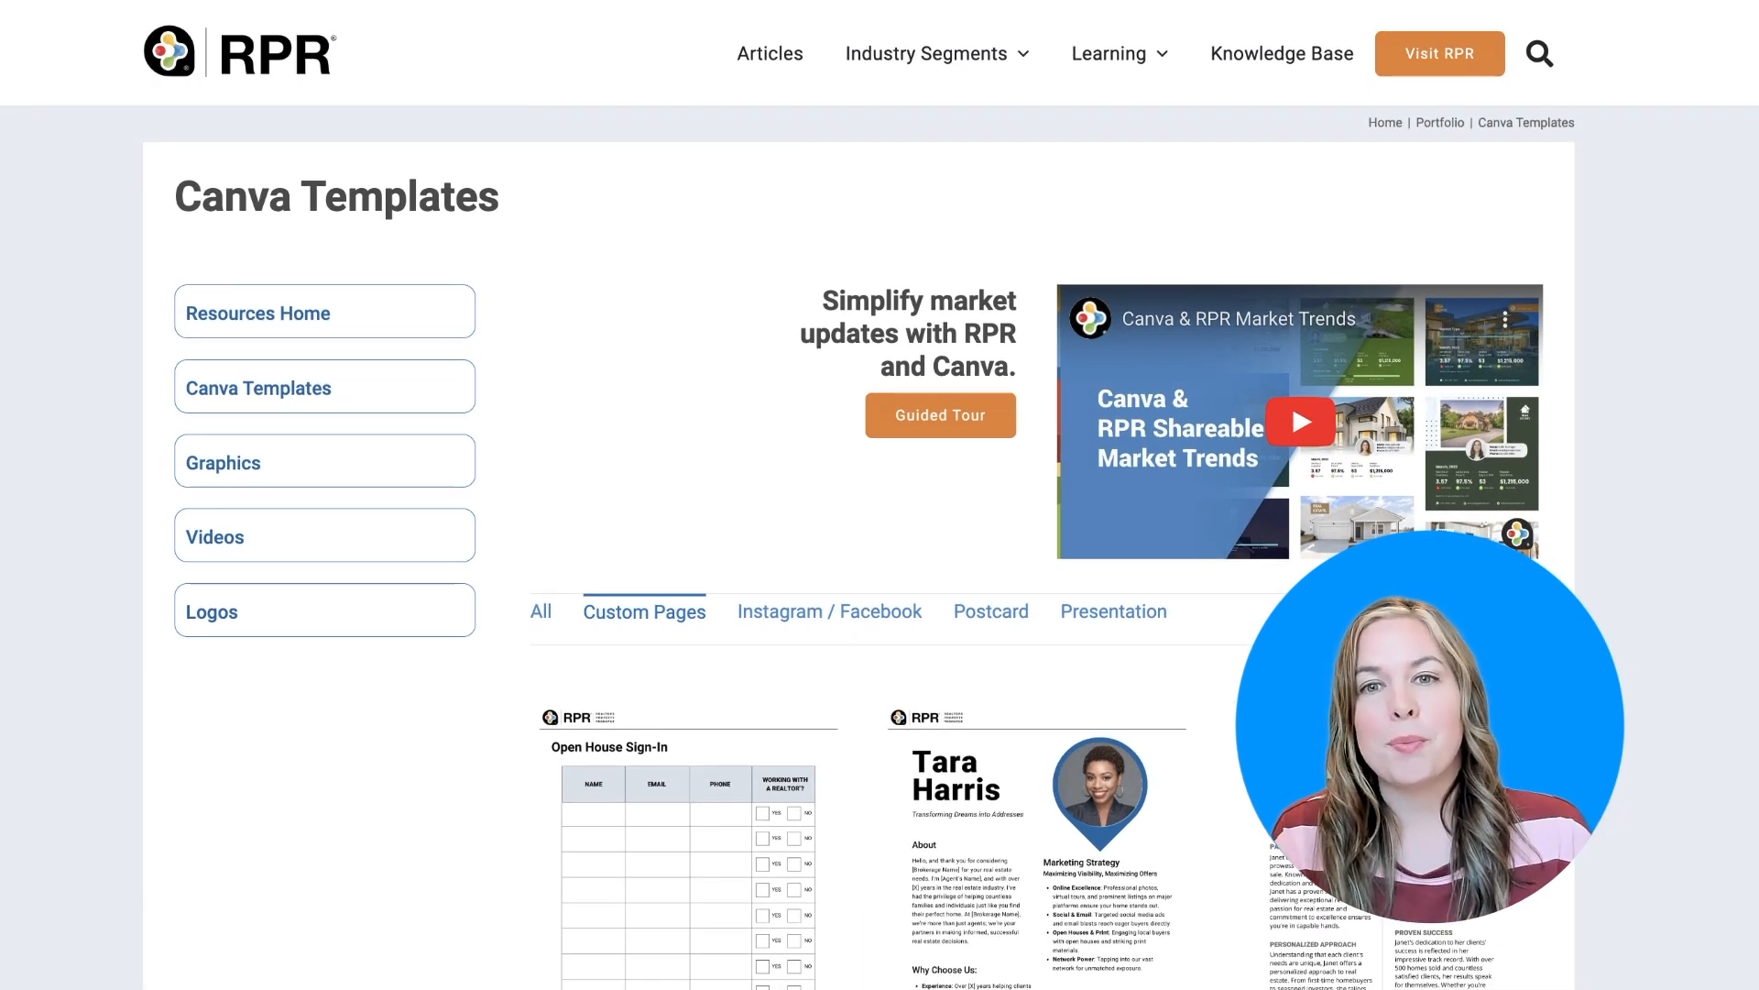
- Scroll down through the Custom Pages panel to review its upload options and templates
{"action": "scroll", "coordinate": [858, 547], "scroll_direction": "down", "scroll_amount": 2}
{"action": "scroll", "coordinate": [858, 547], "scroll_direction": "down", "scroll_amount": 3}
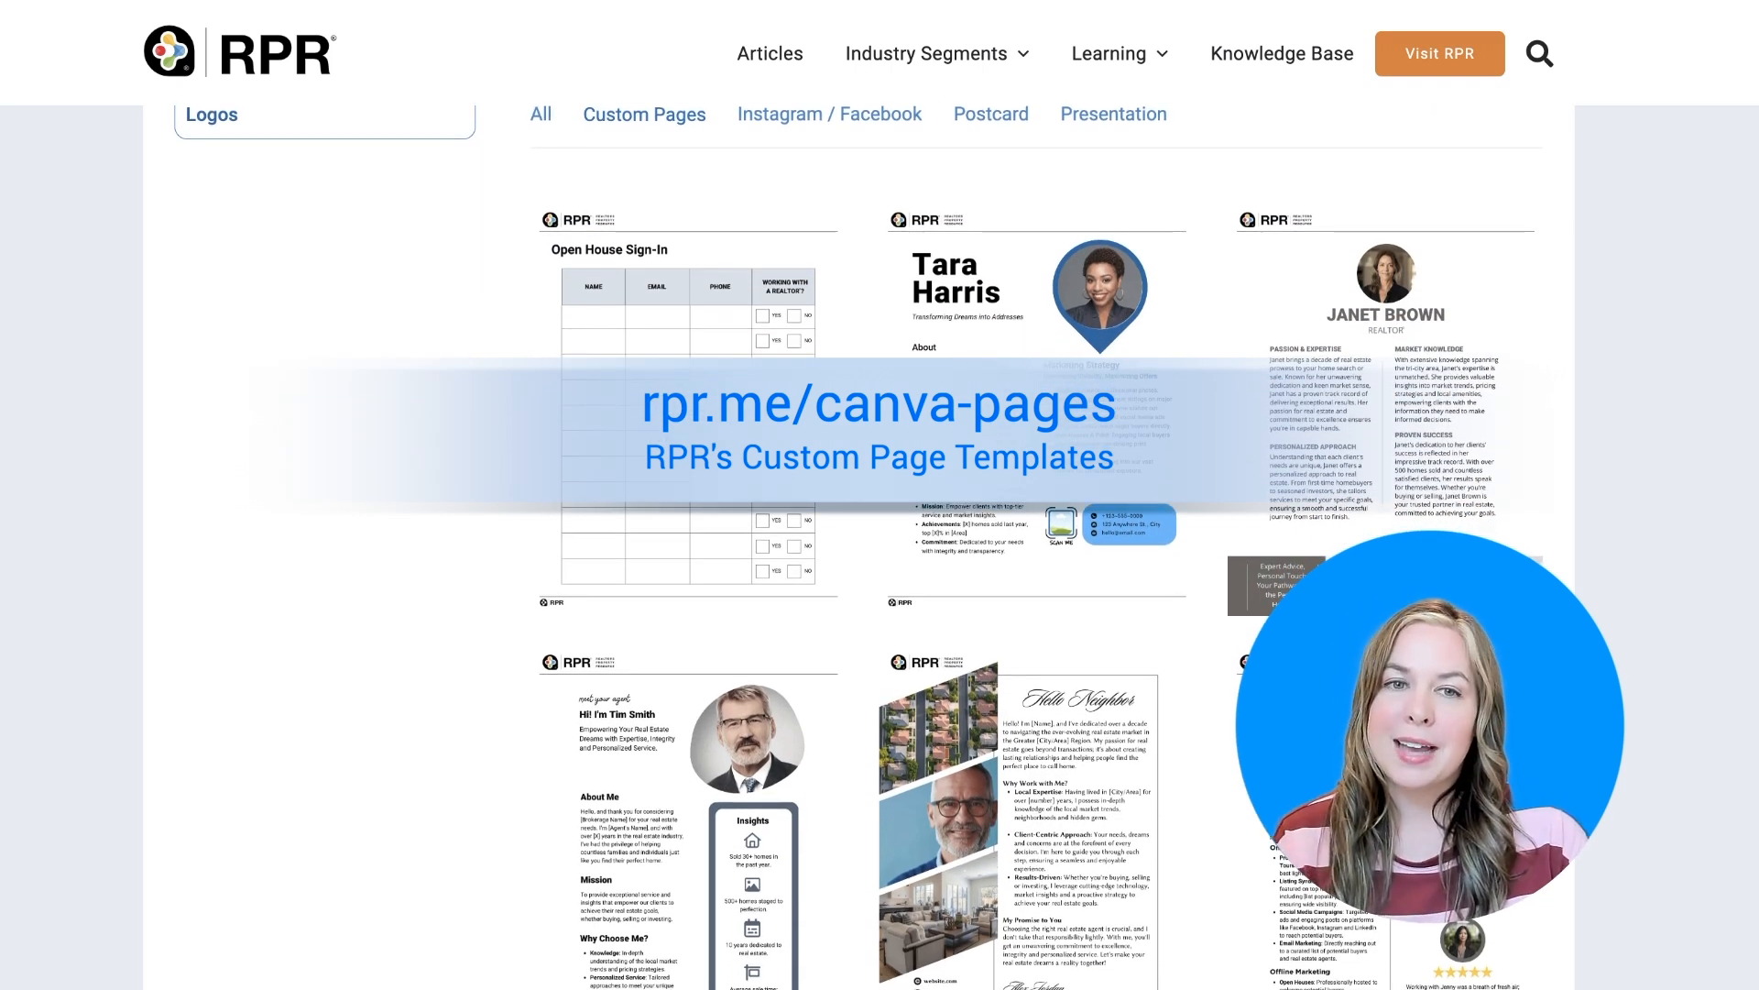
{"action": "scroll", "coordinate": [858, 547], "scroll_direction": "down", "scroll_amount": 3}
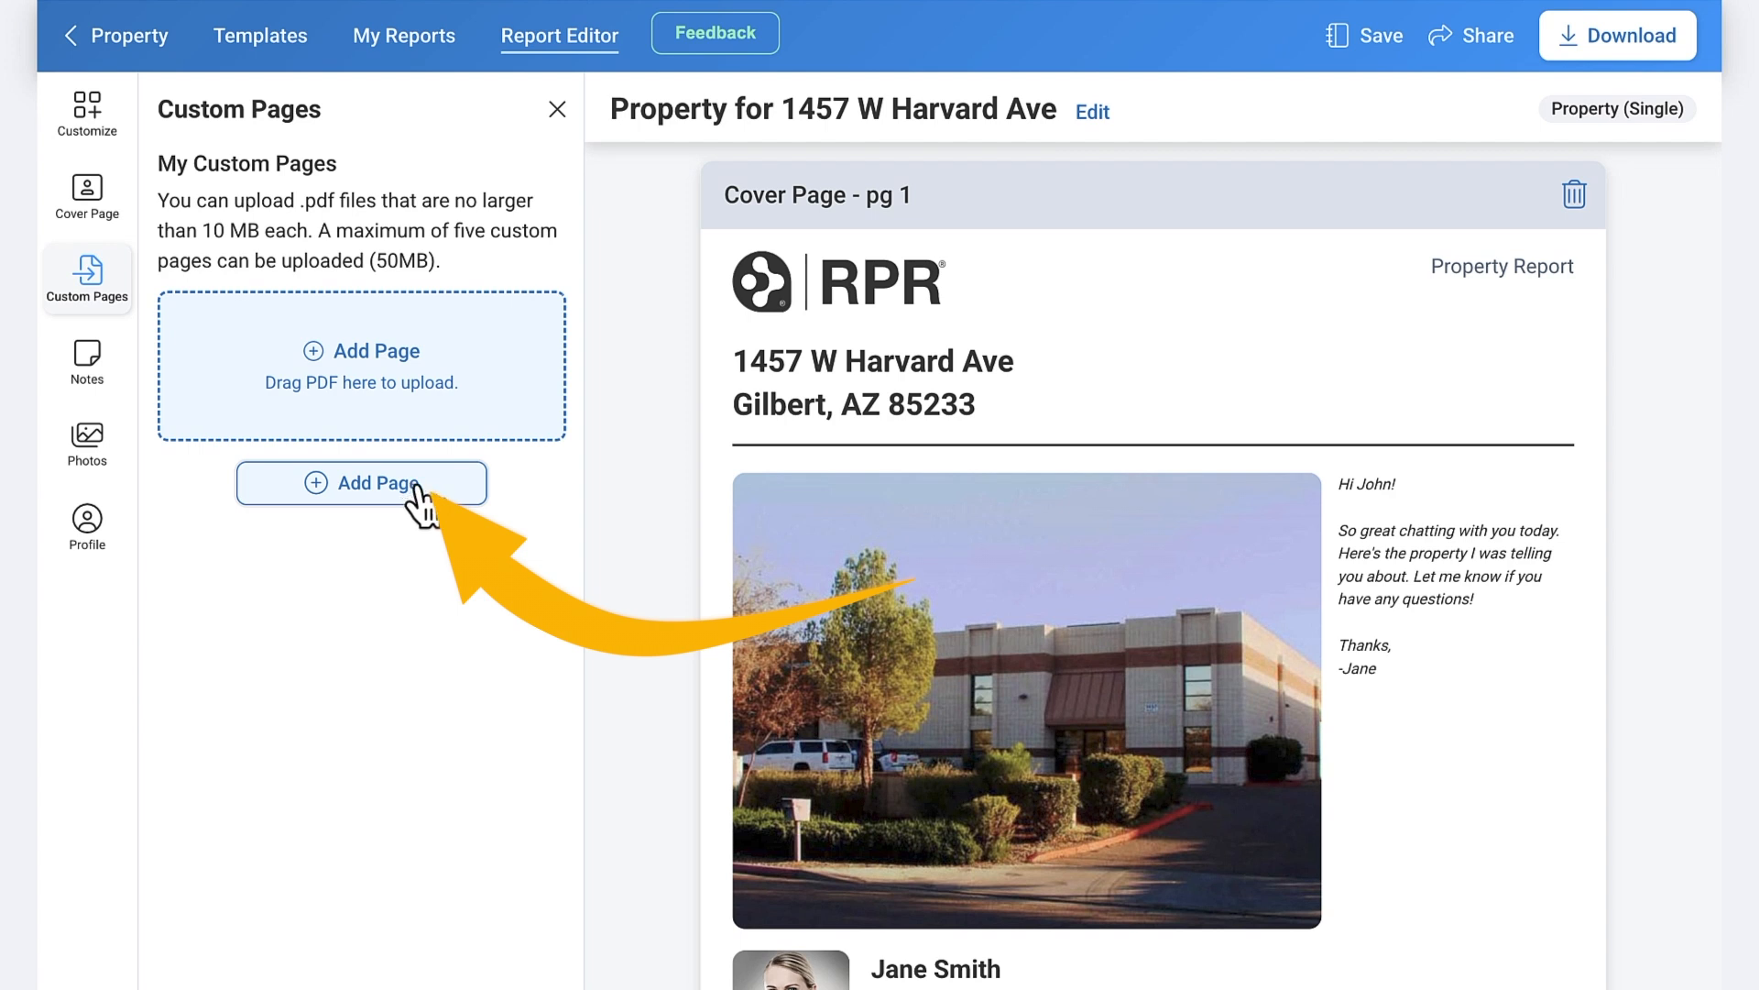
- Upload the About Letter and Marketing Plan PDFs as custom pages 2 and 3 after the Cover Page
{"action": "left_click", "coordinate": [417, 487]}
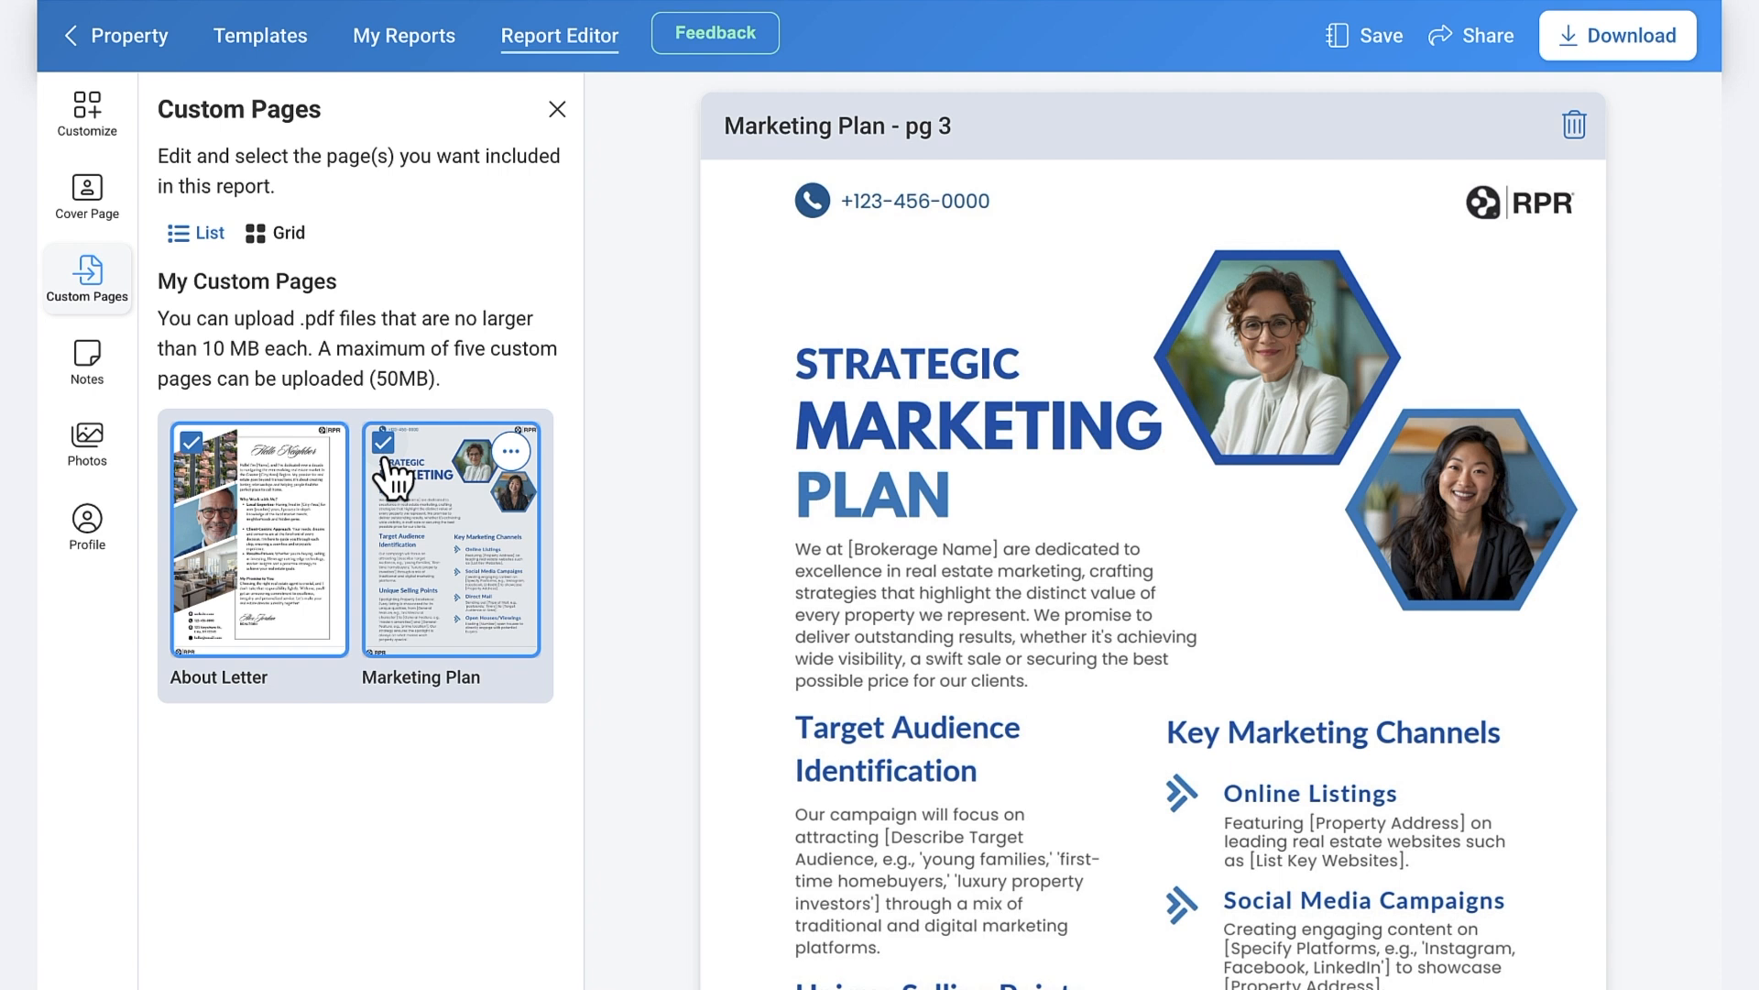
{"action": "left_click", "coordinate": [89, 137]}
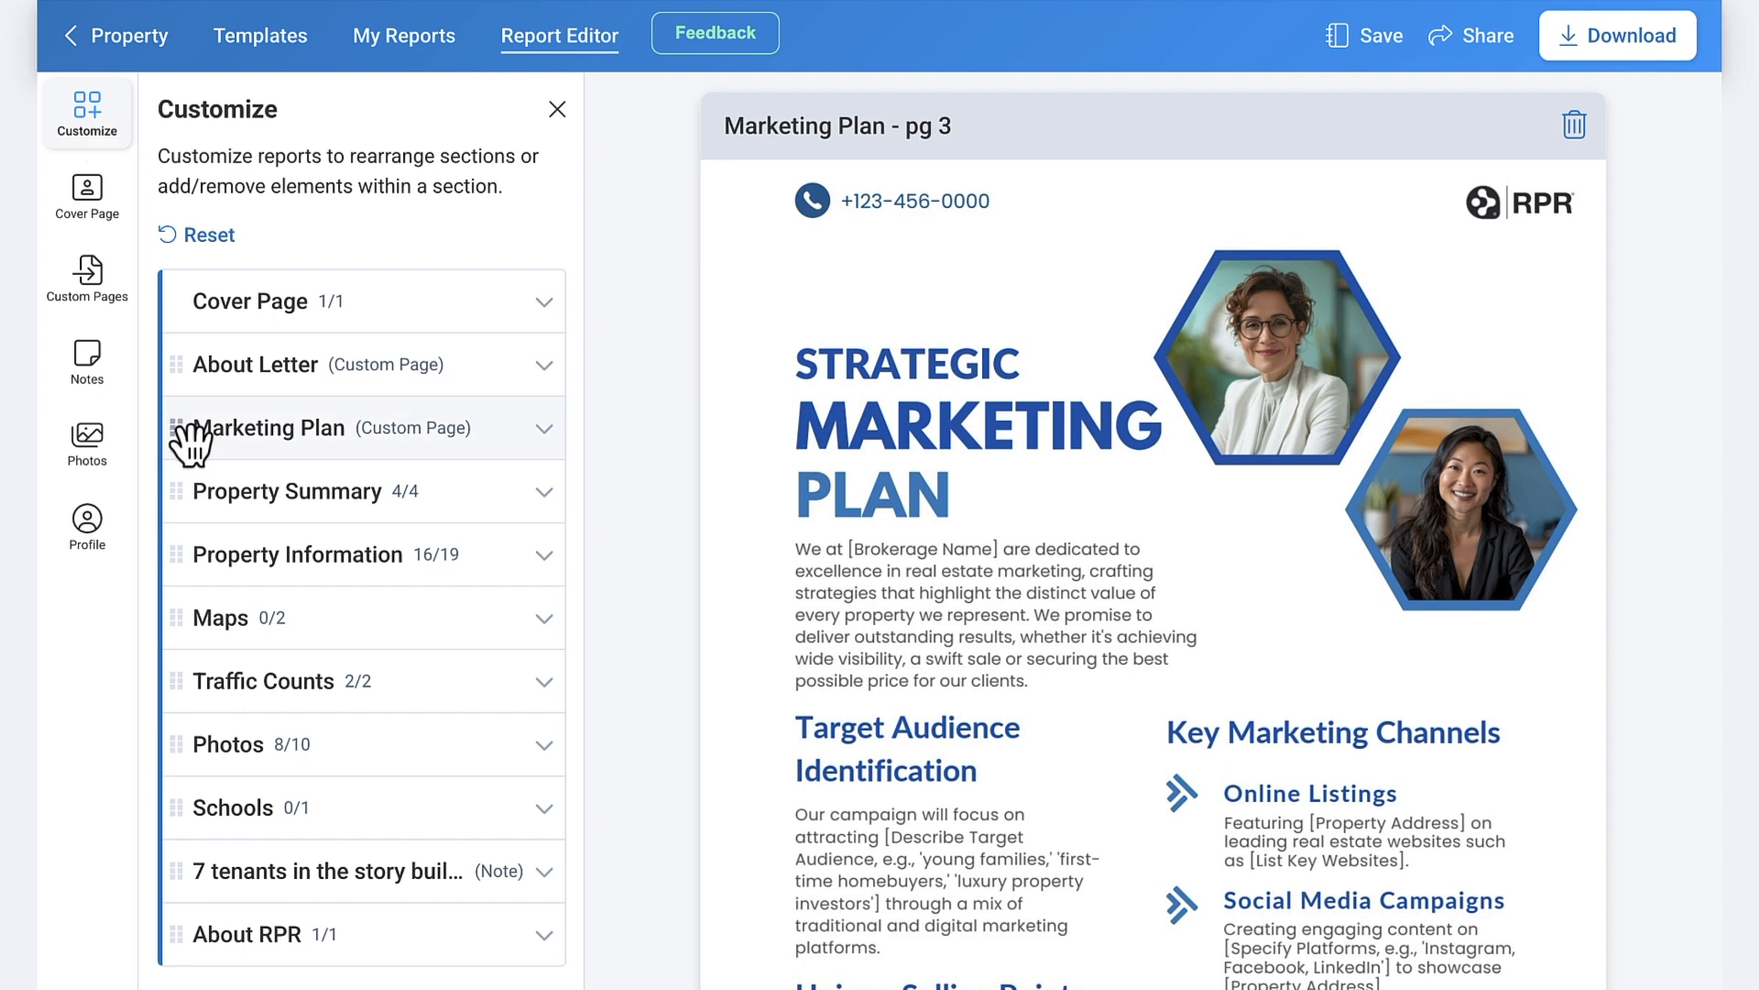
- Move Marketing Plan just above About RPR, then review the Custom Pages, Notes and Photos panels
{"action": "left_click_drag", "start_coordinate": [190, 444], "coordinate": [194, 898]}
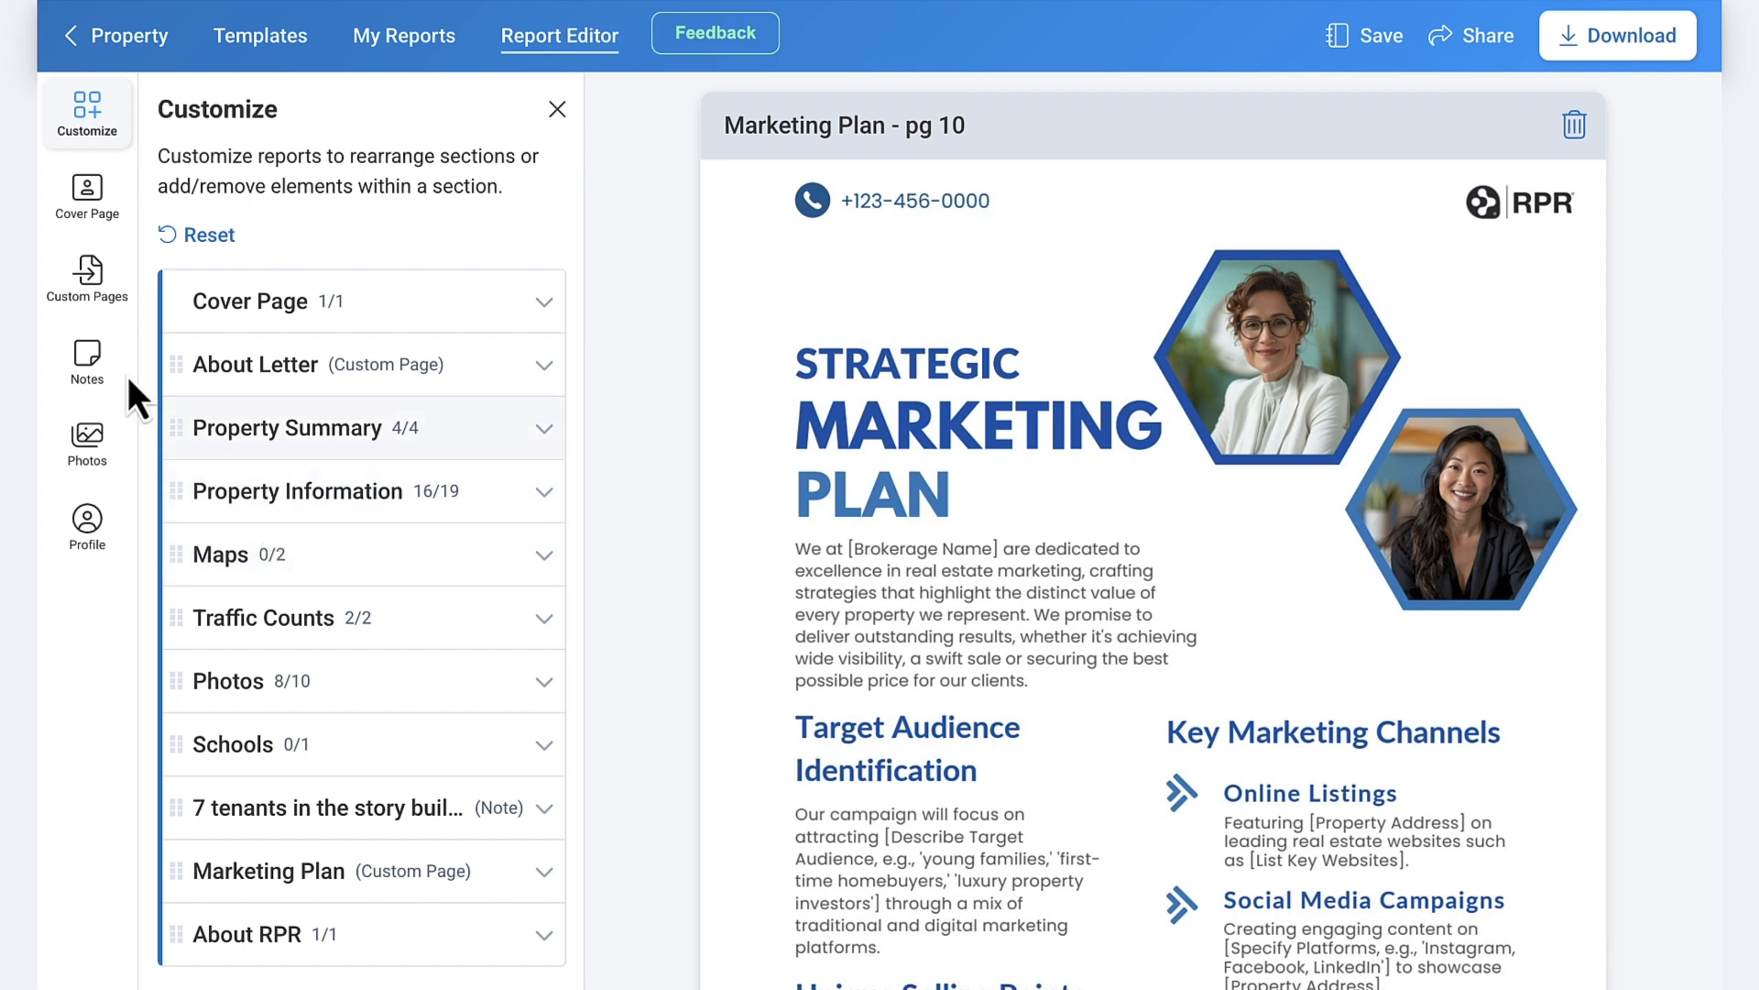
{"action": "left_click", "coordinate": [83, 286]}
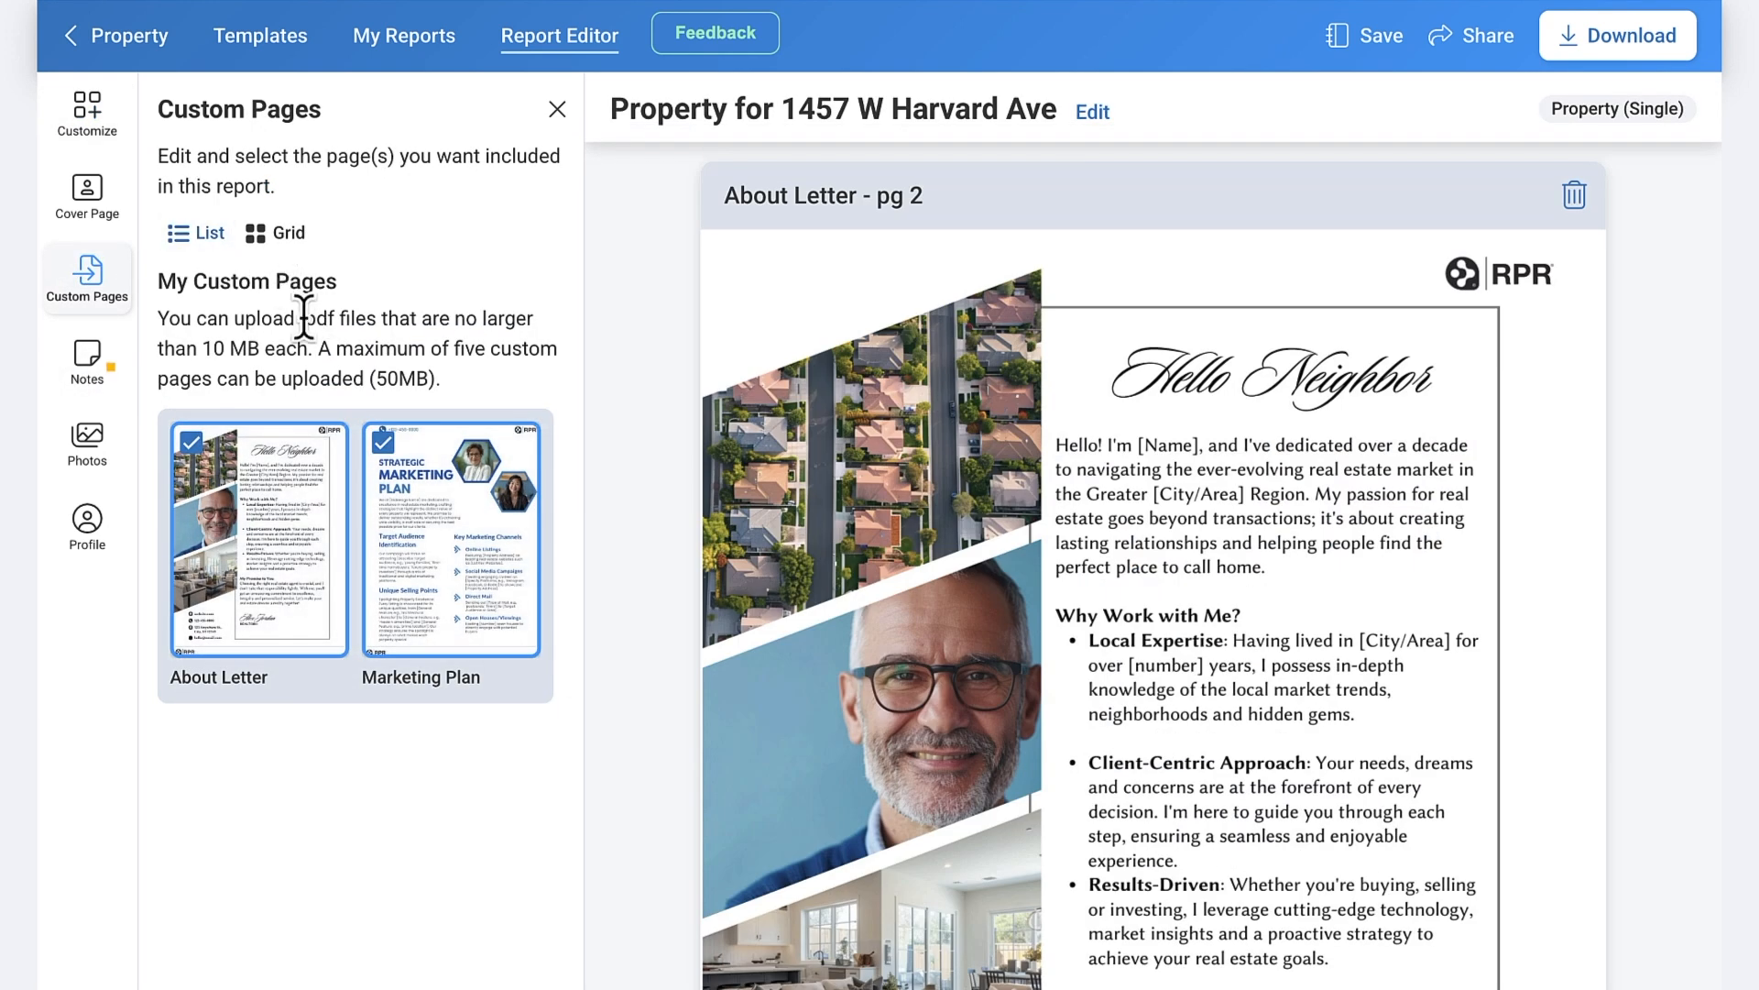
{"action": "left_click", "coordinate": [92, 385]}
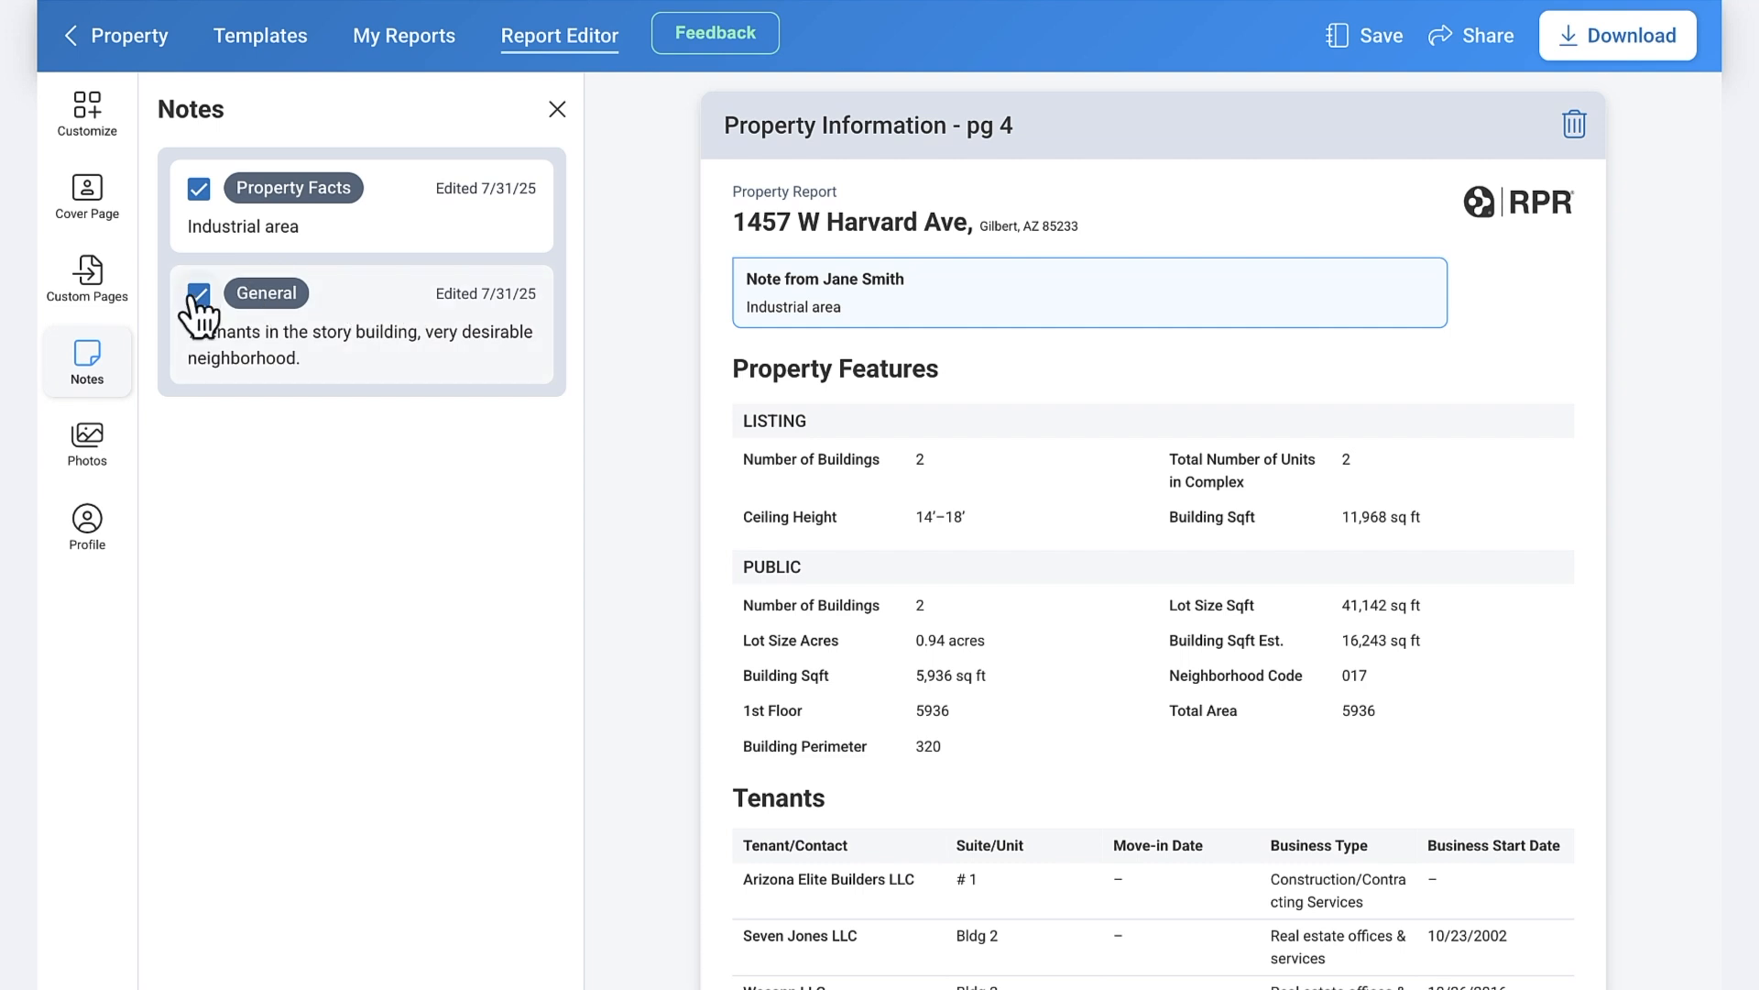
{"action": "left_click", "coordinate": [93, 449]}
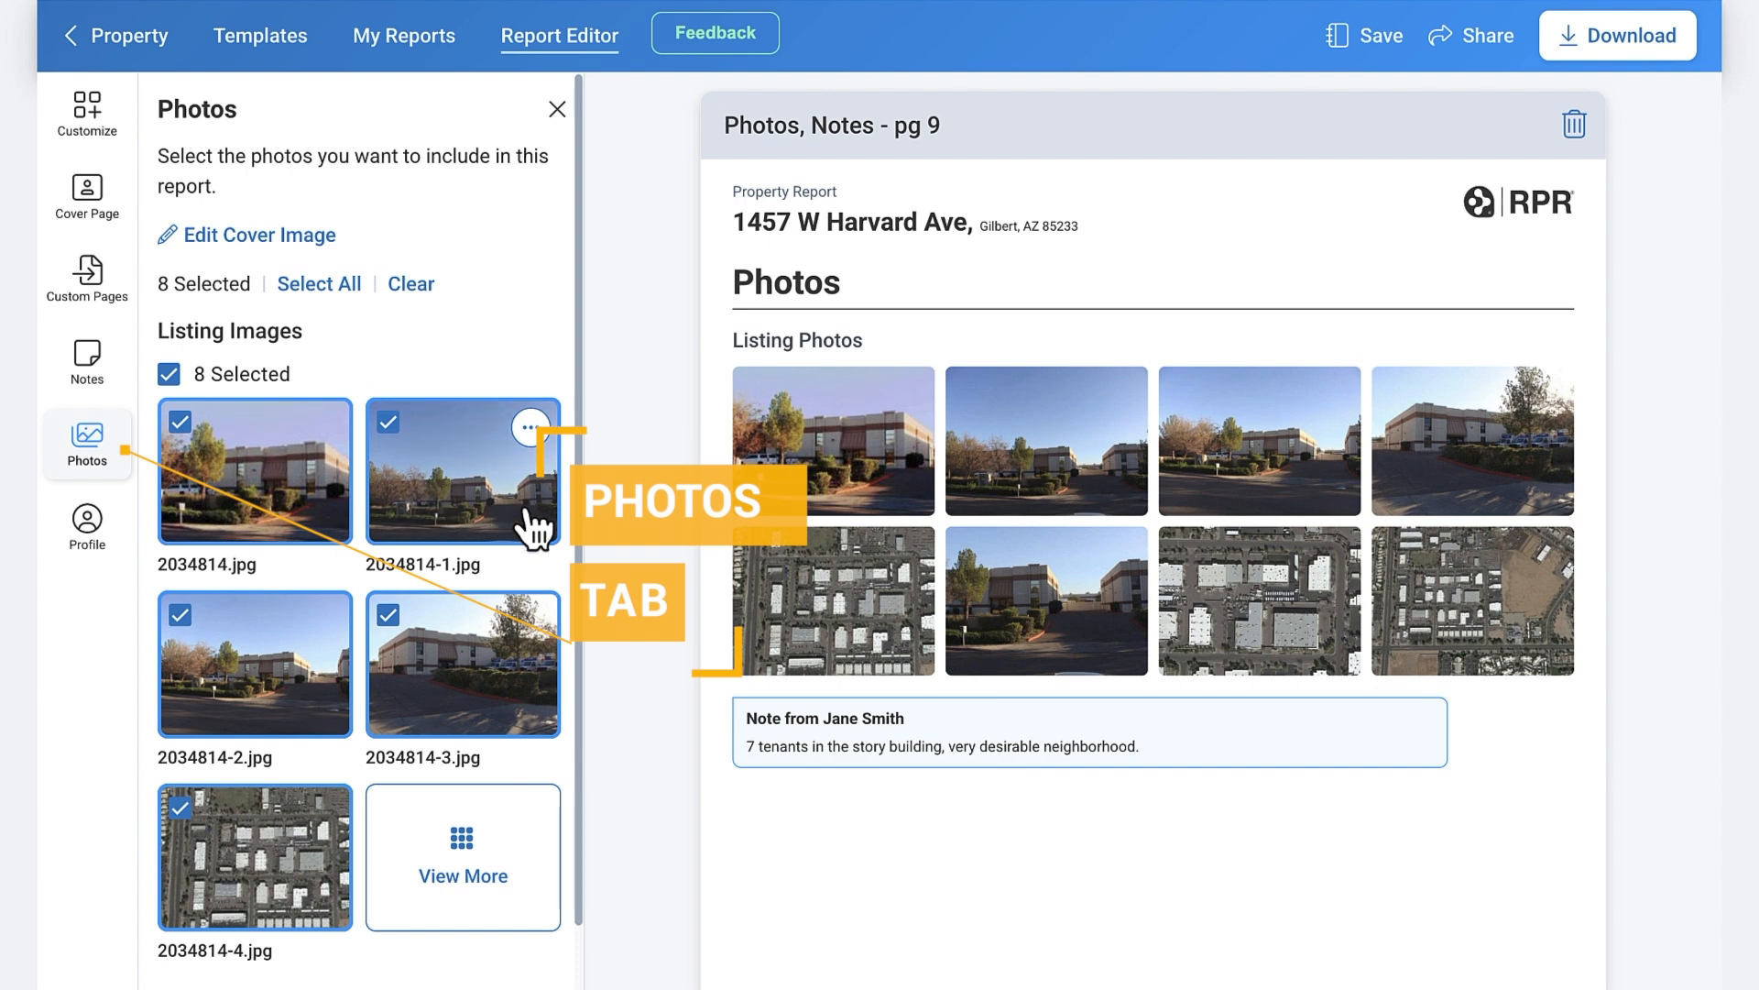
- Replace photo 2034814-7.jpg with the Satellite map image on the Photos, Notes page
{"action": "scroll", "coordinate": [335, 617], "scroll_direction": "down", "scroll_amount": 3}
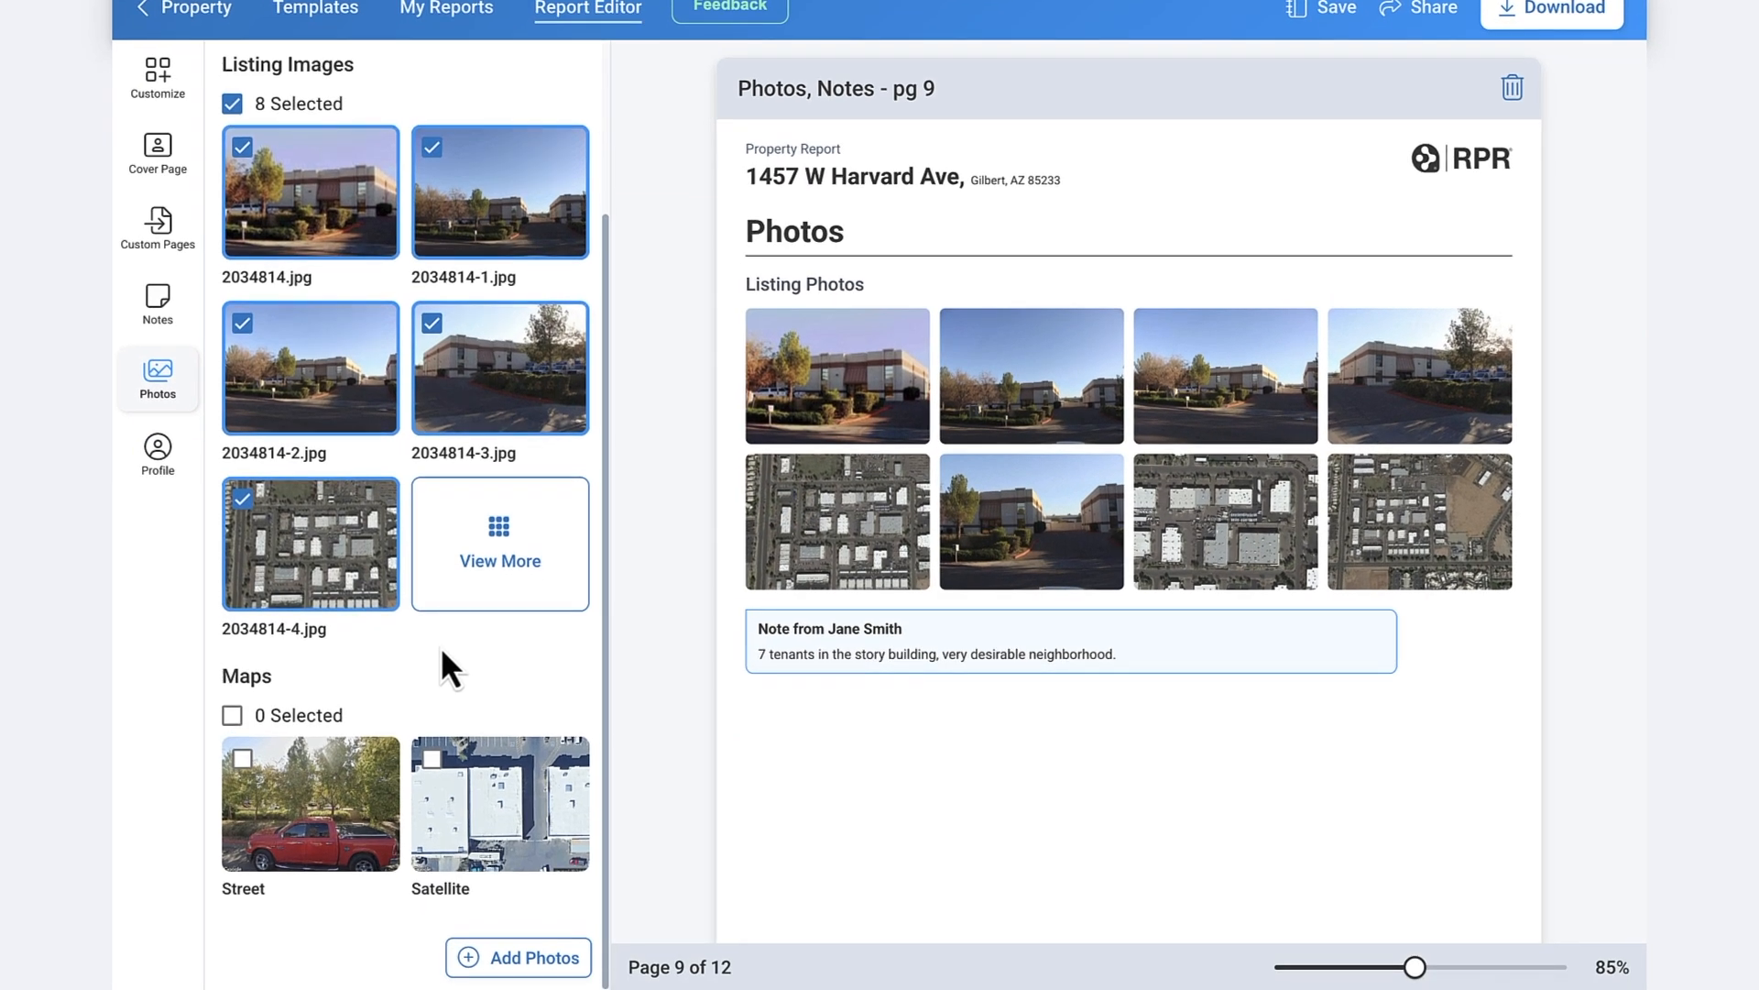
{"action": "left_click", "coordinate": [438, 586]}
{"action": "left_click", "coordinate": [433, 678]}
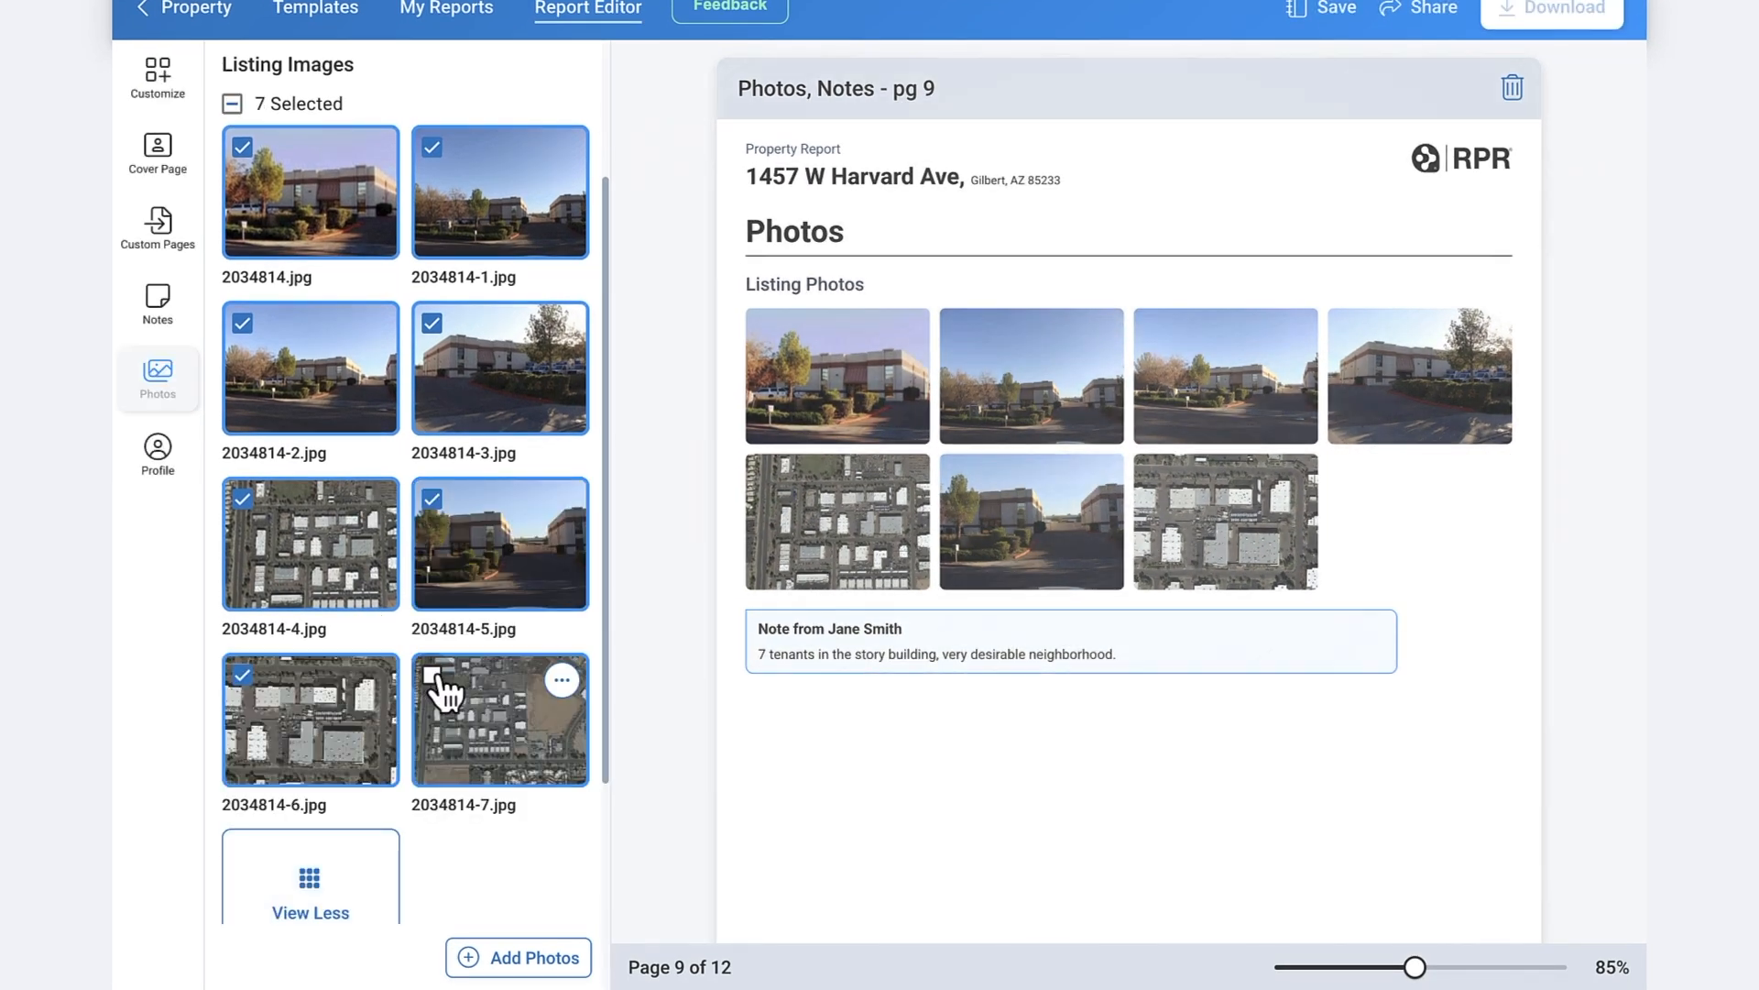
{"action": "scroll", "coordinate": [438, 682], "scroll_direction": "down", "scroll_amount": 3}
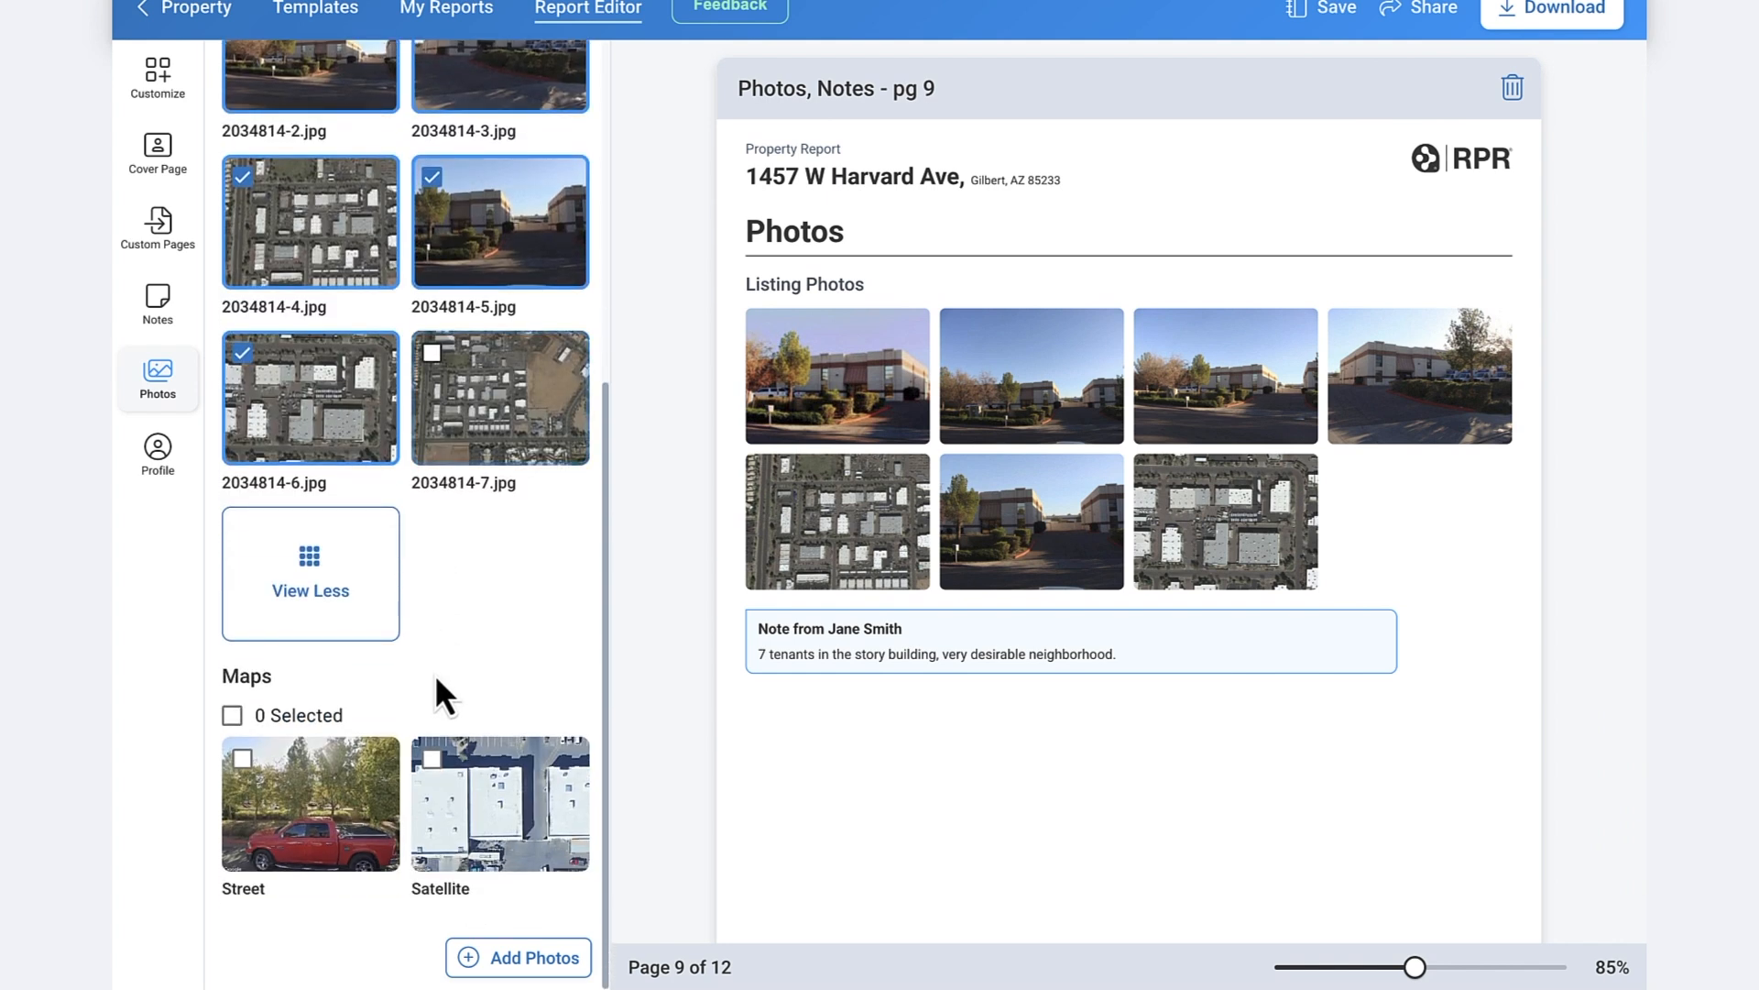
{"action": "left_click", "coordinate": [435, 762]}
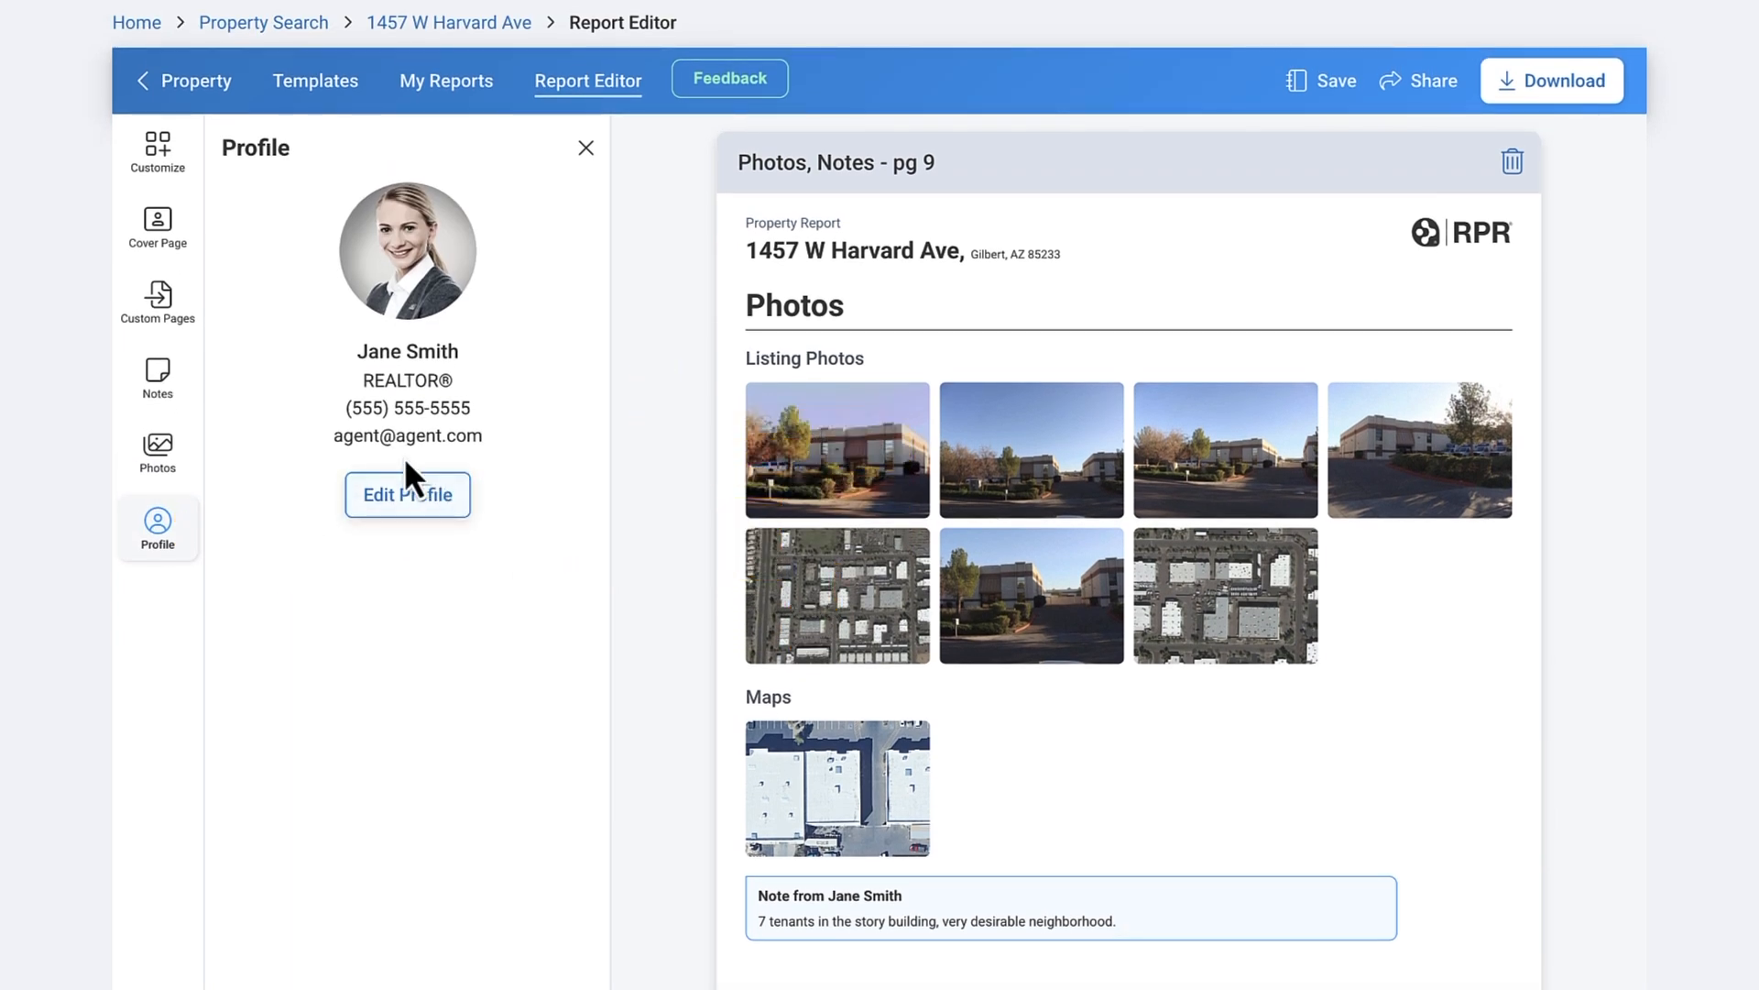
{"action": "left_click", "coordinate": [158, 148]}
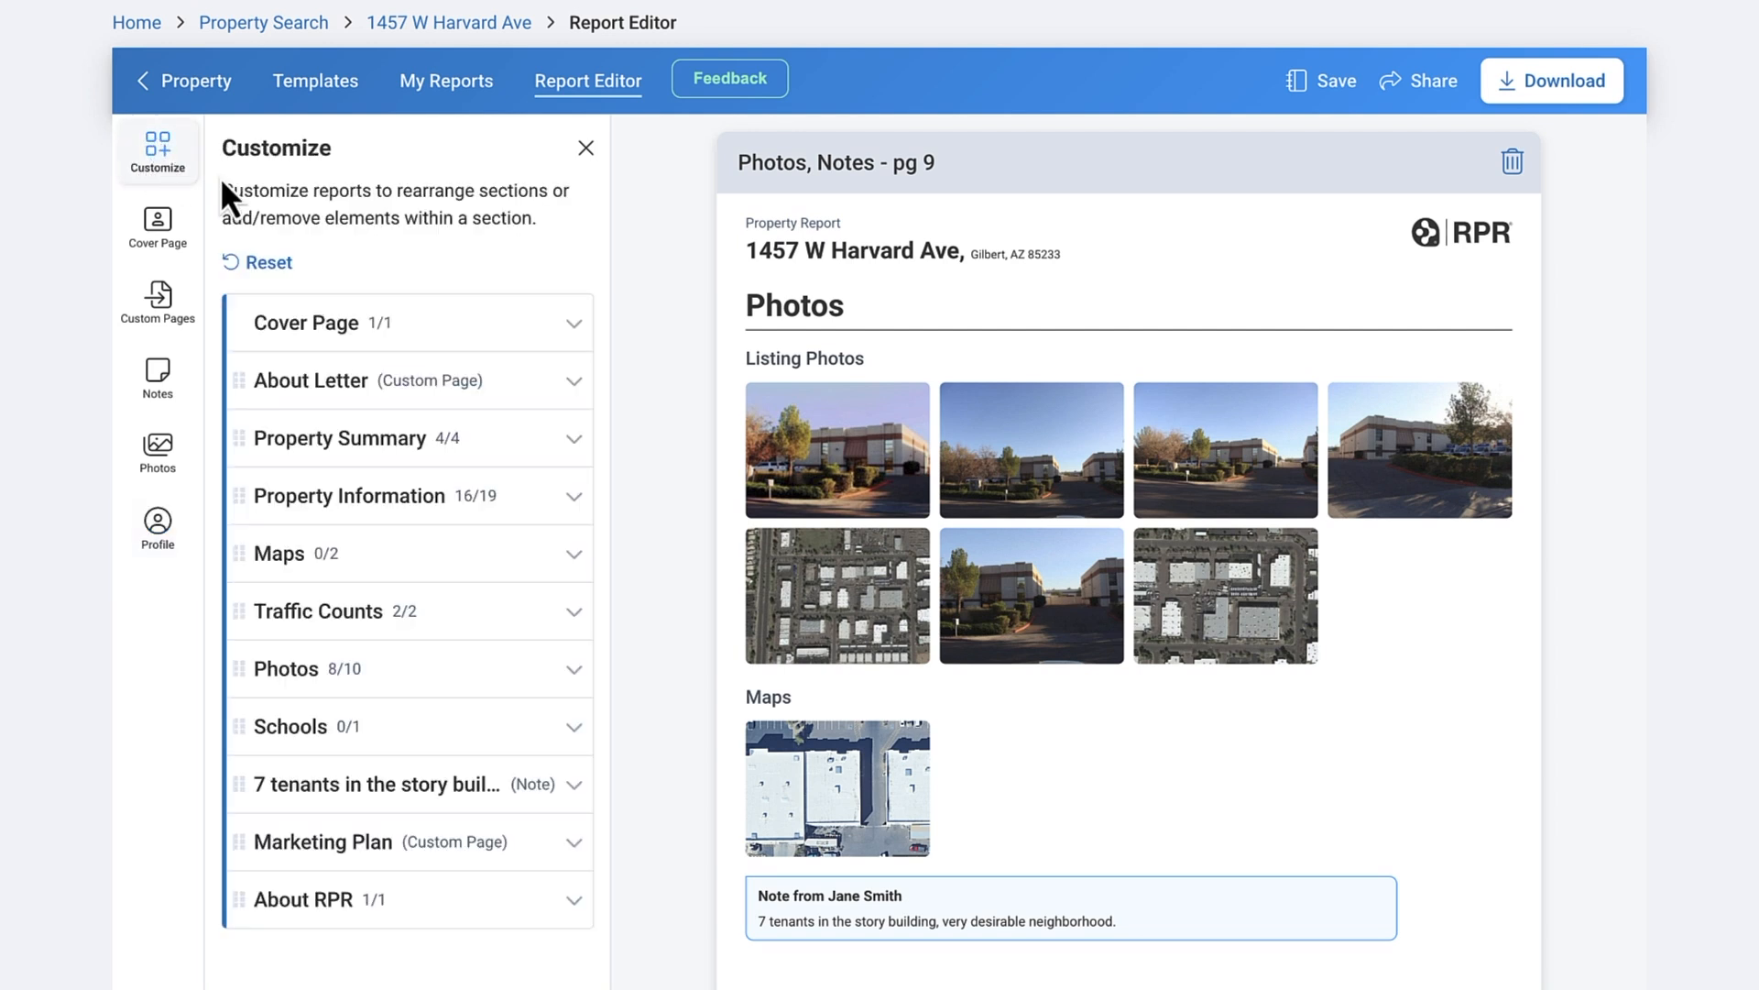
- Shrink the preview to 80% and expand the Property Summary and Property Information elements
{"action": "left_click", "coordinate": [403, 440]}
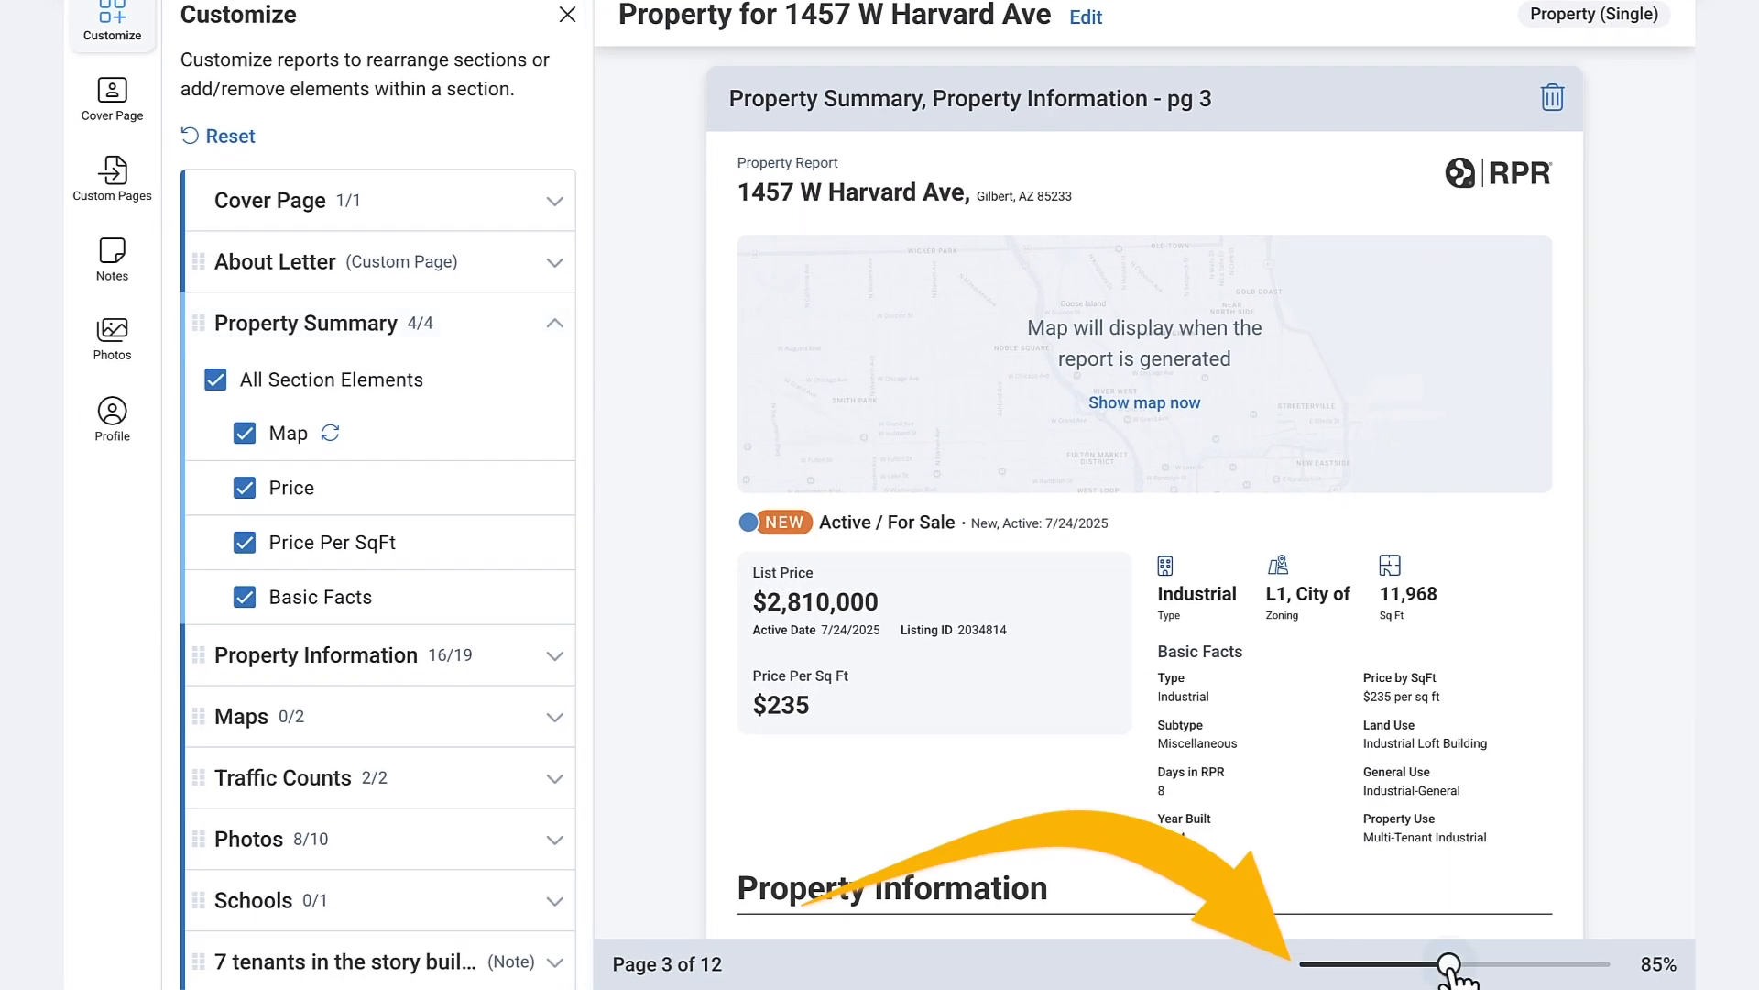
{"action": "left_click_drag", "start_coordinate": [1448, 968], "coordinate": [1438, 969]}
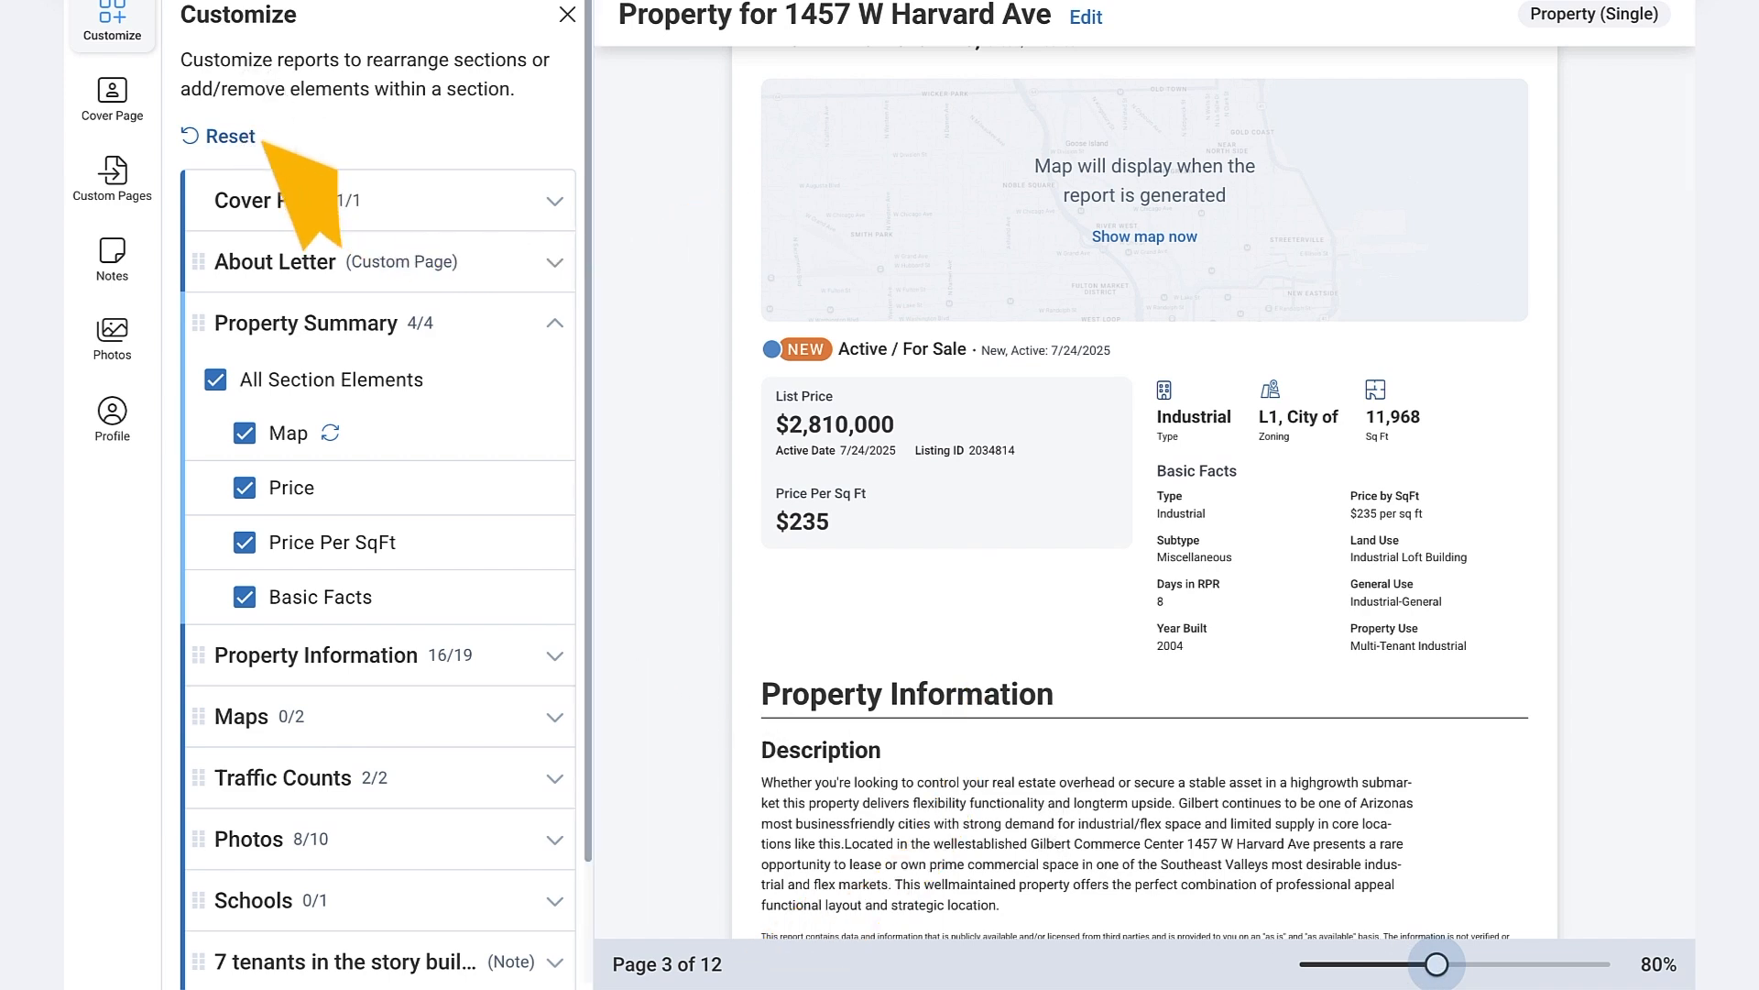
{"action": "scroll", "coordinate": [459, 481], "scroll_direction": "down", "scroll_amount": 3}
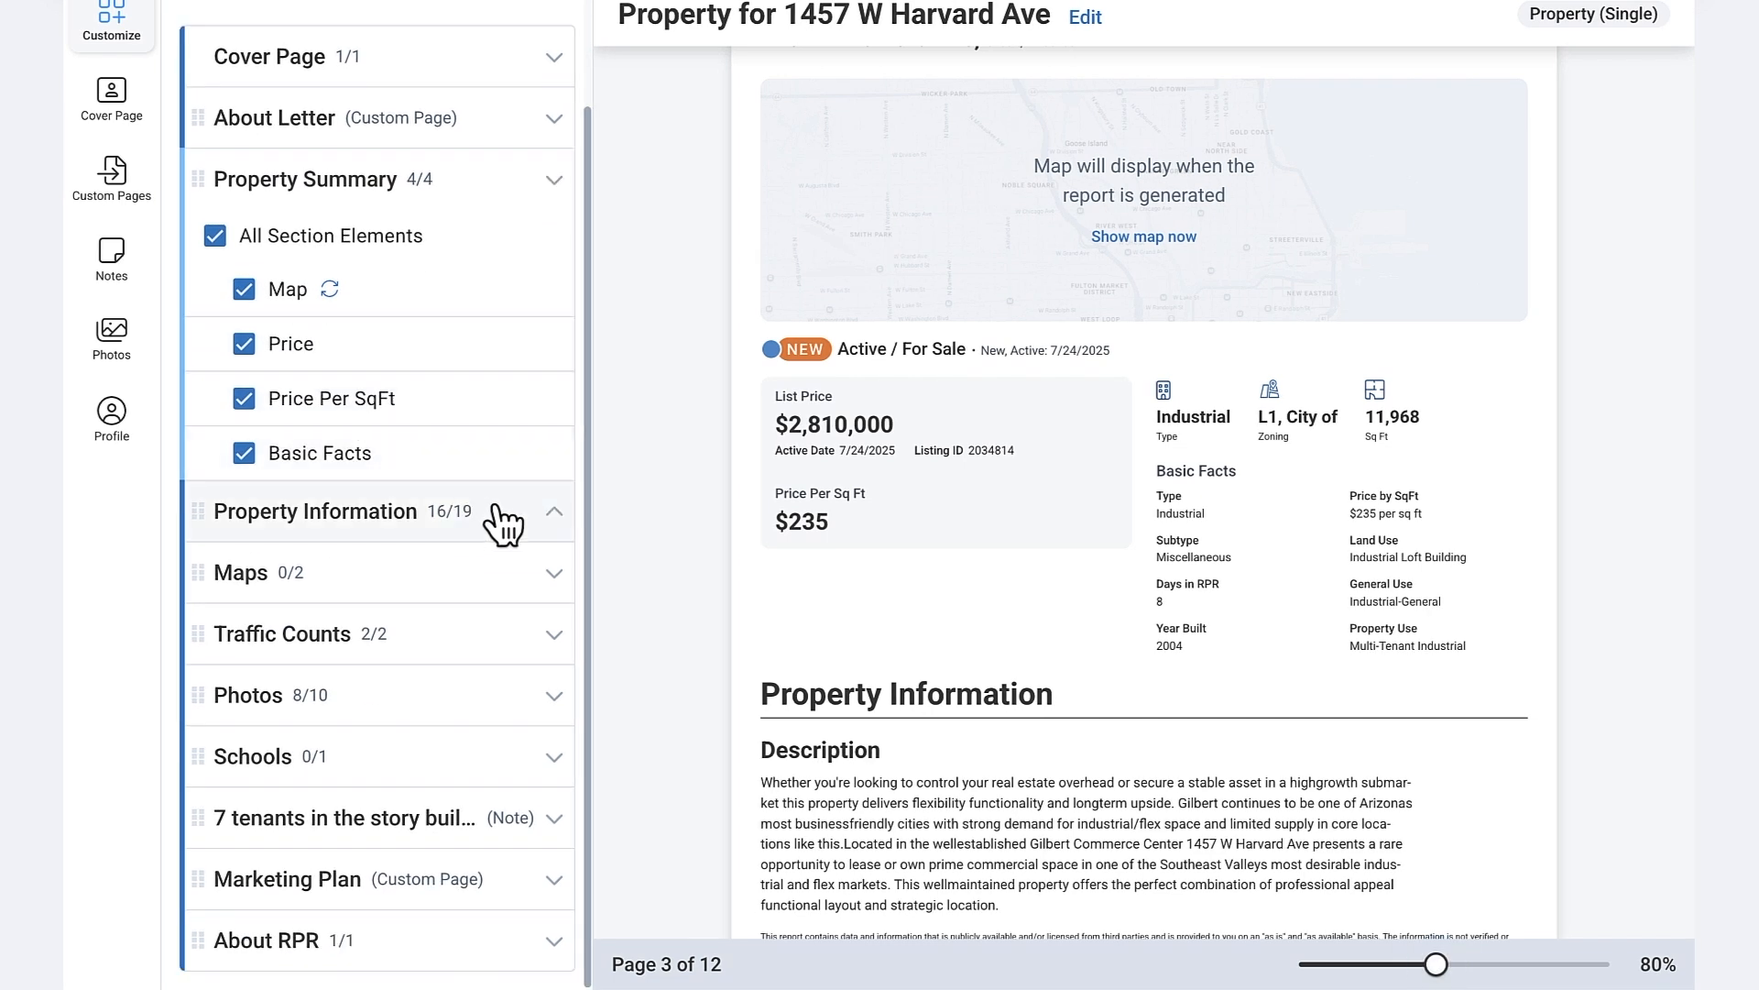
{"action": "left_click", "coordinate": [502, 514]}
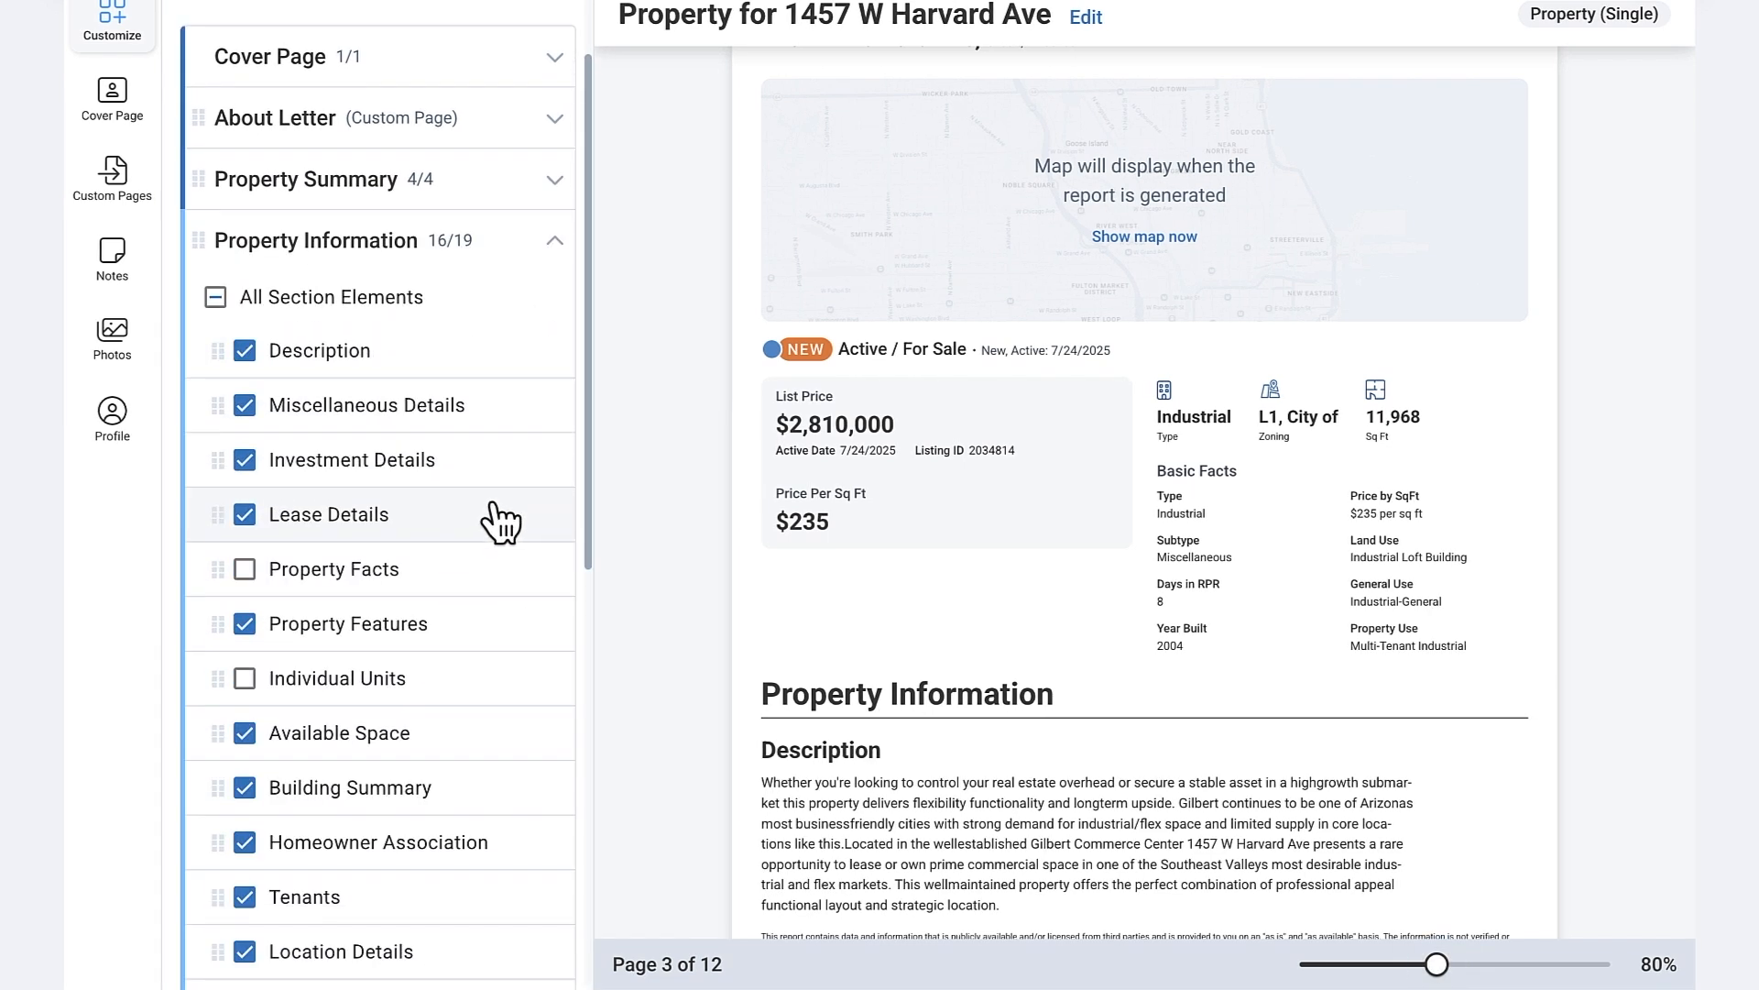
- Scroll through the Property Information pages and return the report to its cover page
{"action": "scroll", "coordinate": [711, 436], "scroll_direction": "down", "scroll_amount": 2}
{"action": "scroll", "coordinate": [431, 586], "scroll_direction": "down", "scroll_amount": 3}
{"action": "scroll", "coordinate": [448, 577], "scroll_direction": "down", "scroll_amount": 3}
{"action": "scroll", "coordinate": [1132, 656], "scroll_direction": "down", "scroll_amount": 15}
{"action": "scroll", "coordinate": [1127, 660], "scroll_direction": "down", "scroll_amount": 17}
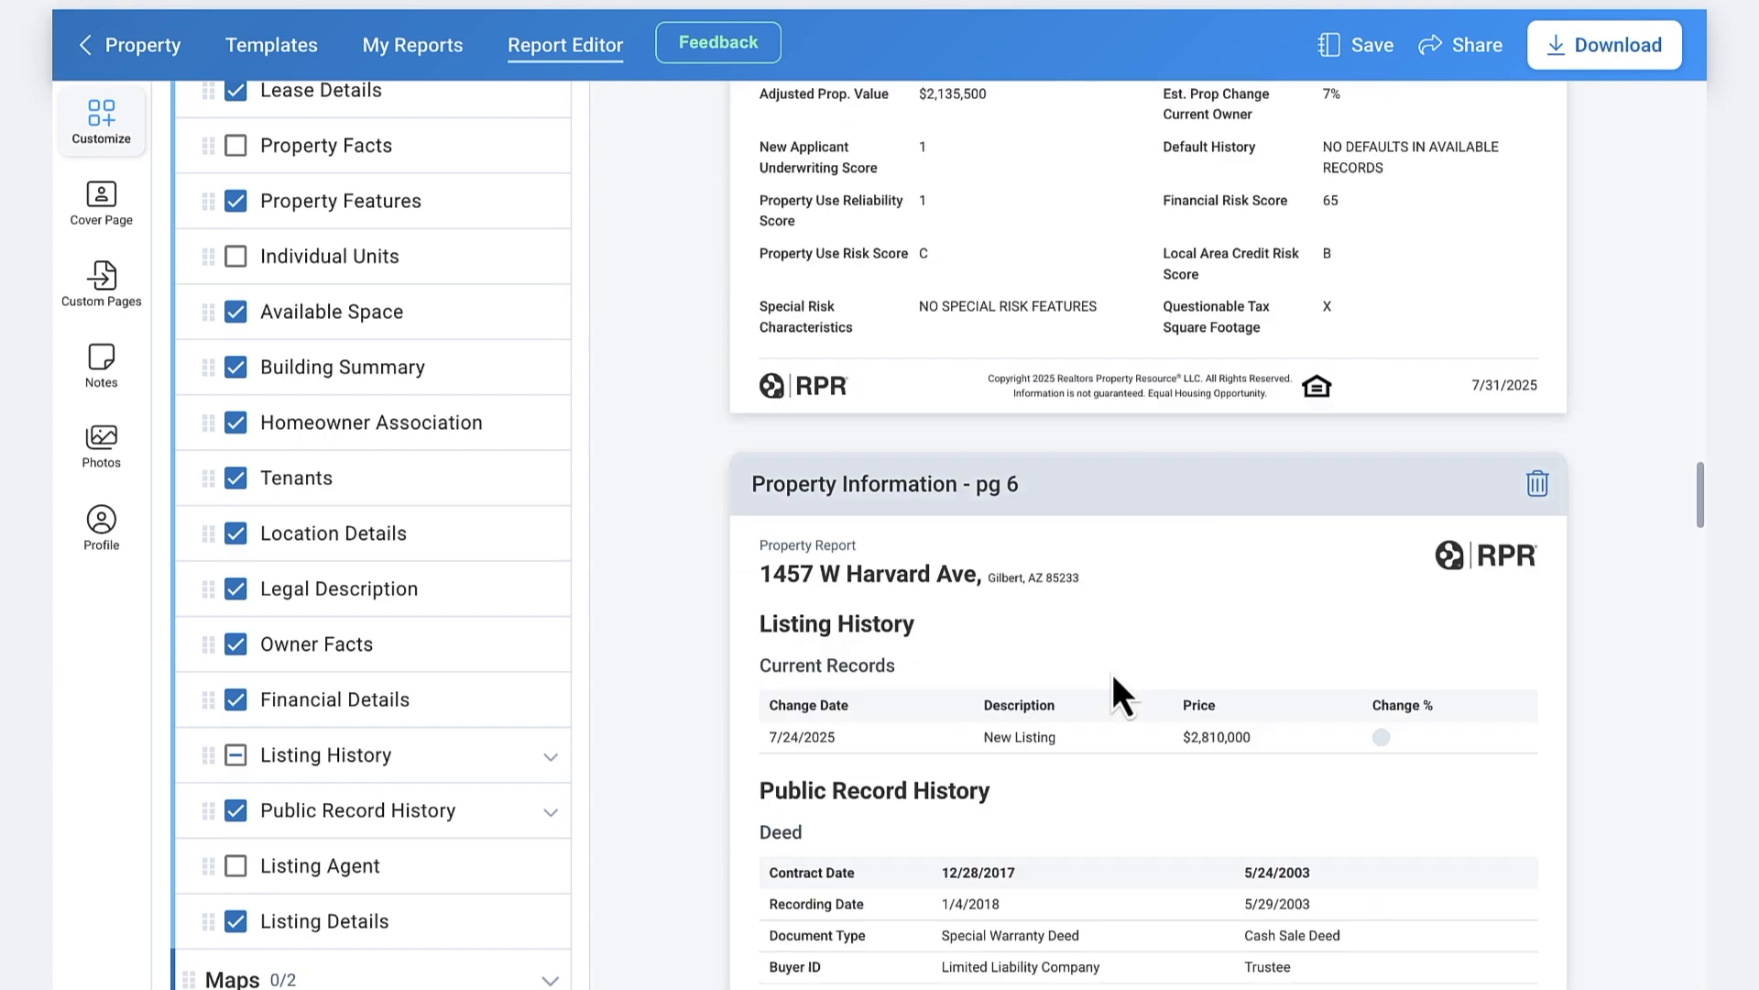
{"action": "scroll", "coordinate": [1110, 675], "scroll_direction": "down", "scroll_amount": 5}
{"action": "scroll", "coordinate": [1103, 672], "scroll_direction": "down", "scroll_amount": 5}
{"action": "scroll", "coordinate": [1098, 668], "scroll_direction": "down", "scroll_amount": 5}
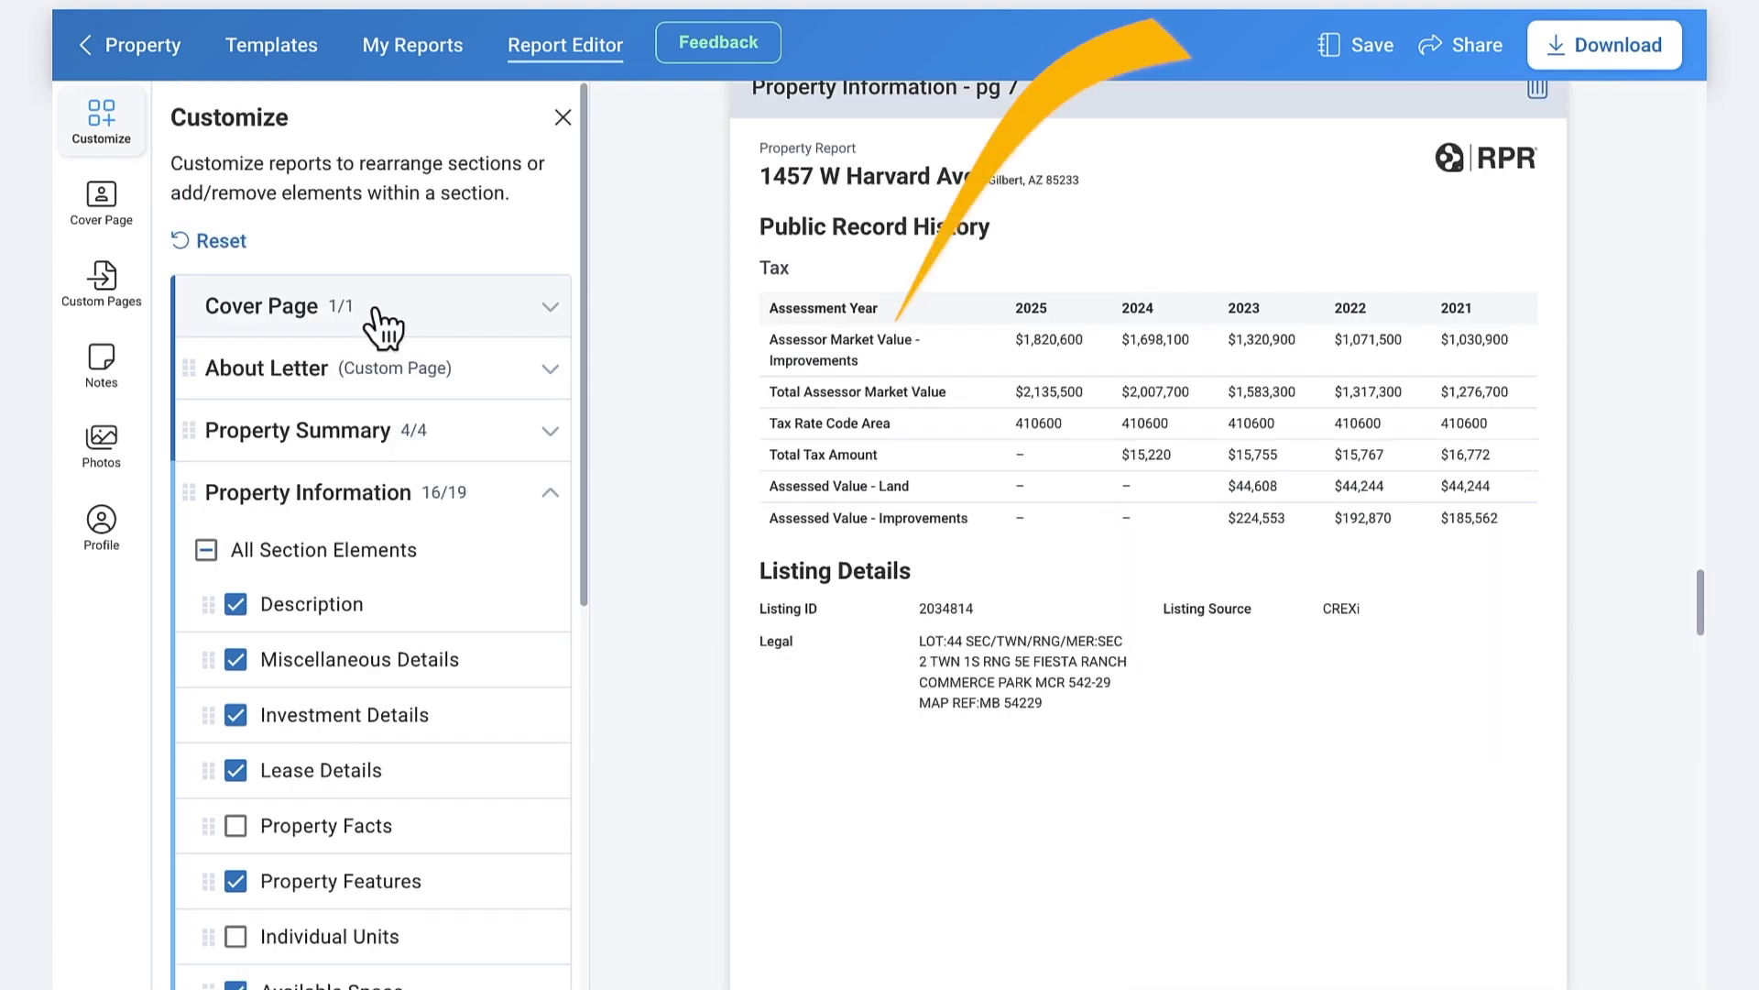
{"action": "left_click", "coordinate": [458, 308]}
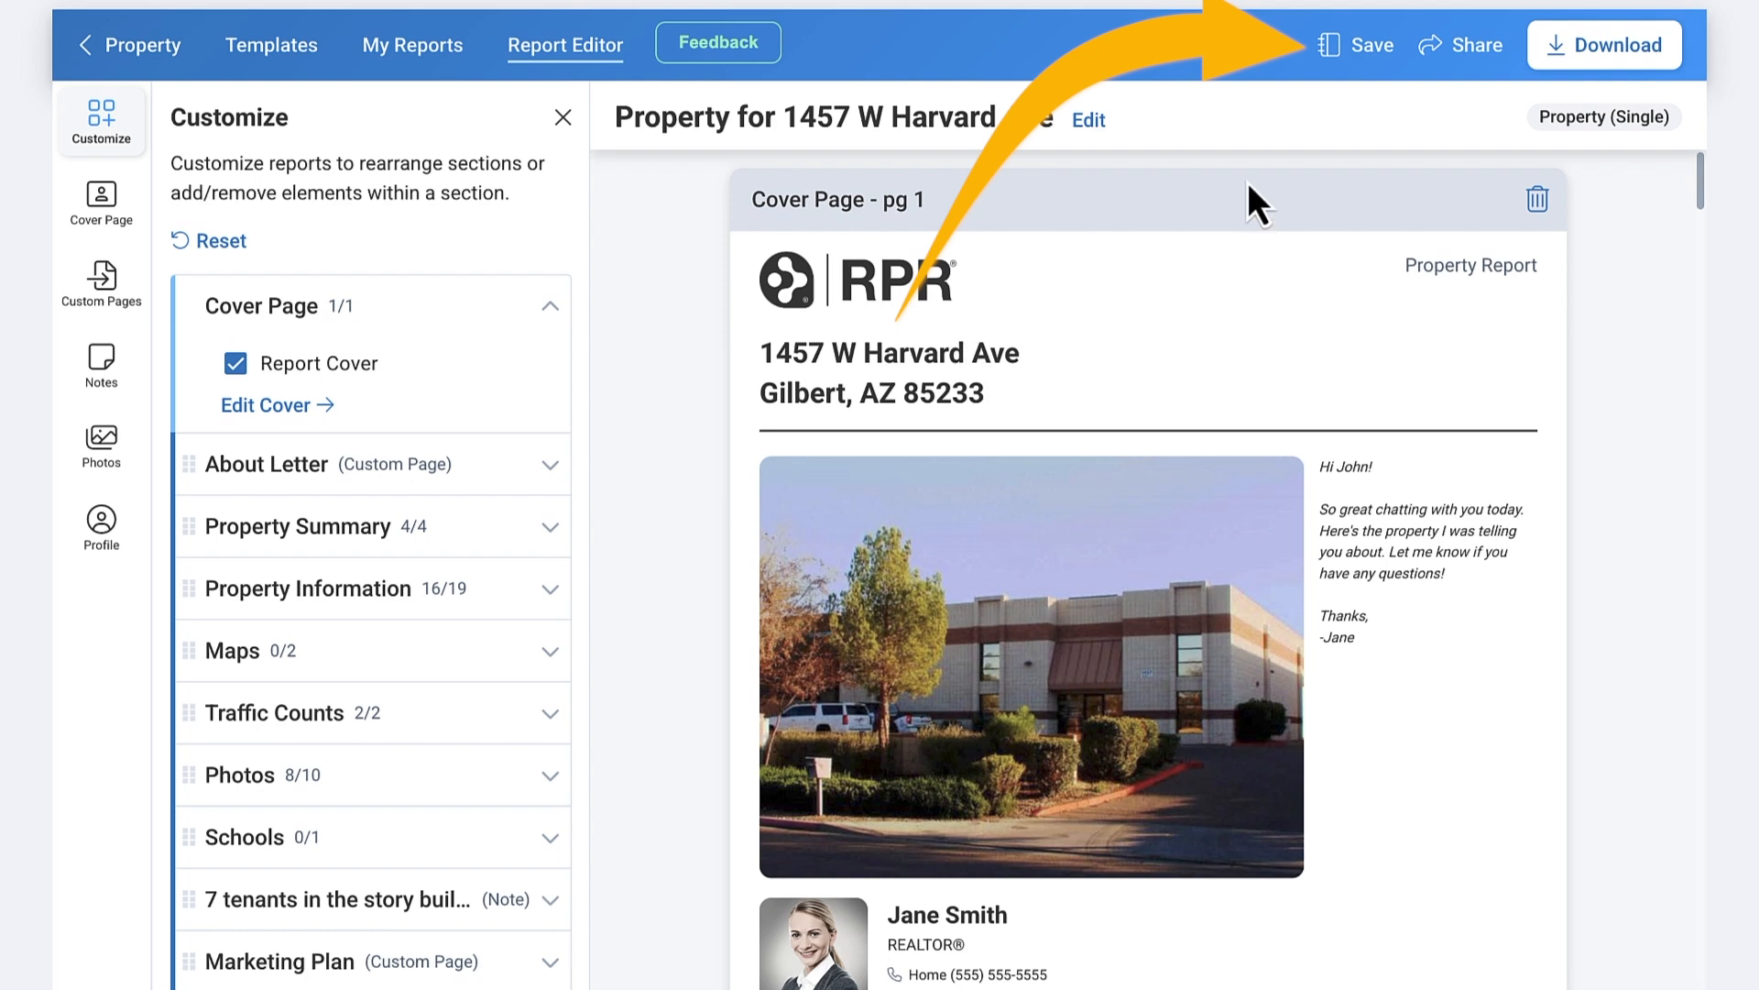
{"action": "left_click", "coordinate": [1371, 47]}
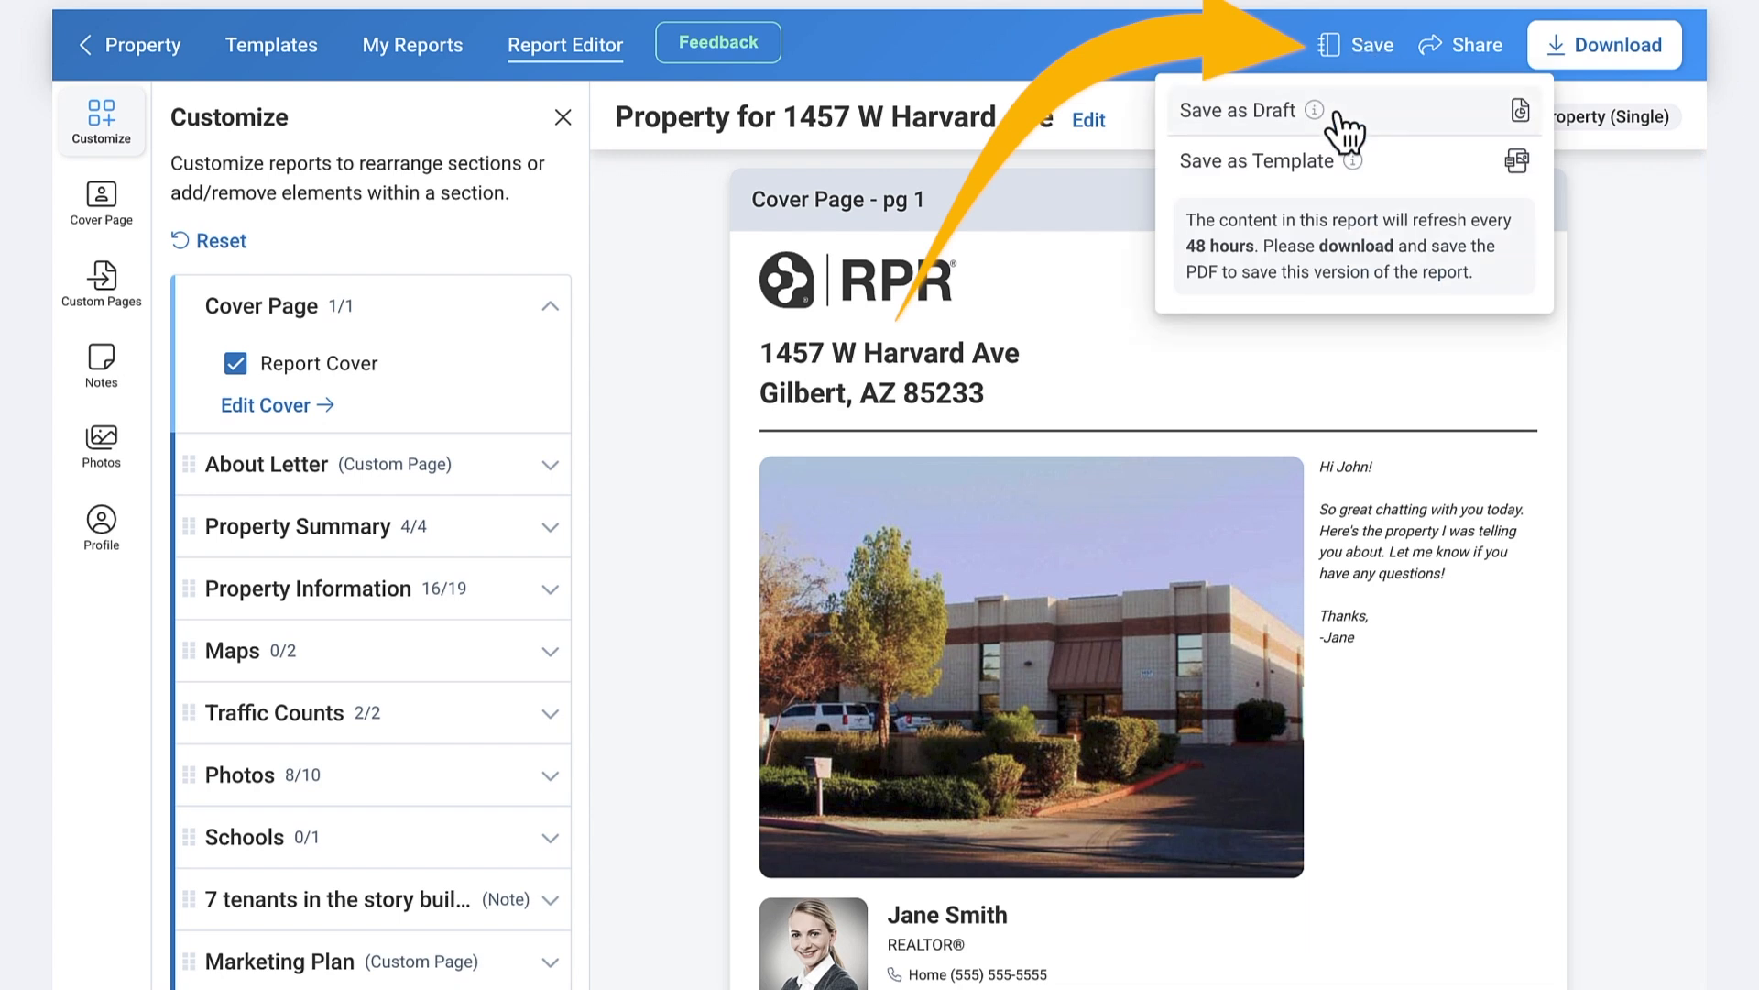
{"action": "left_click", "coordinate": [1337, 113]}
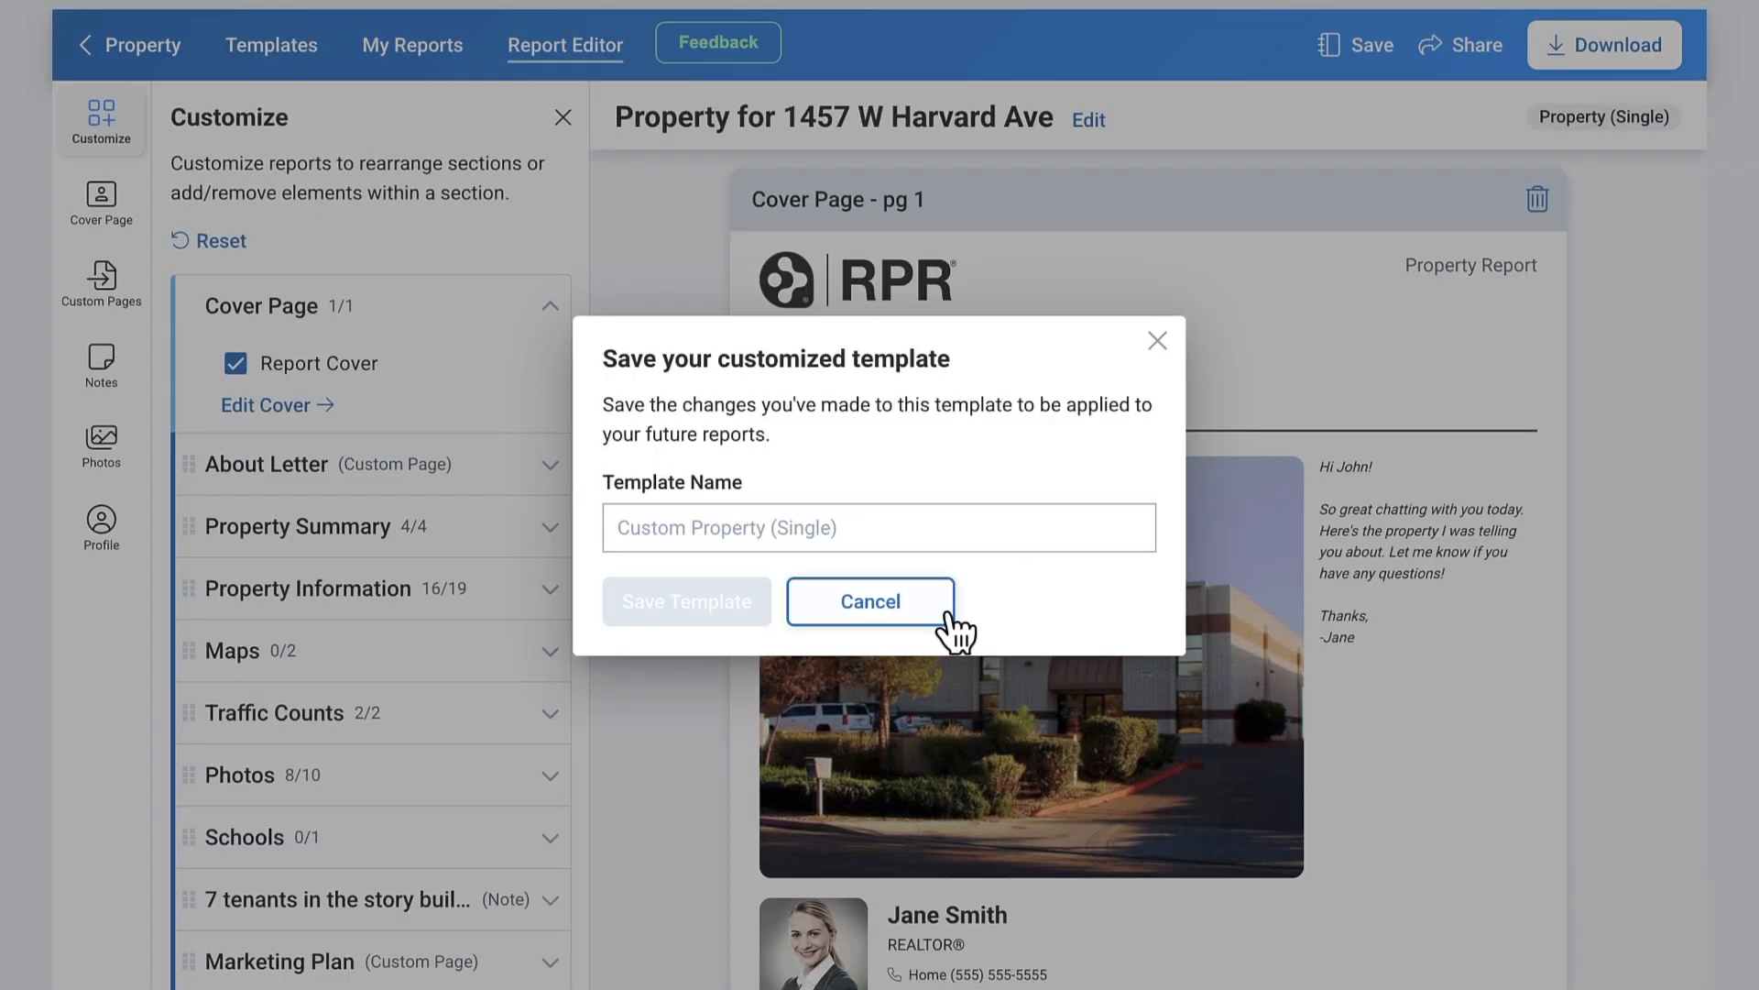
{"action": "left_click", "coordinate": [896, 601]}
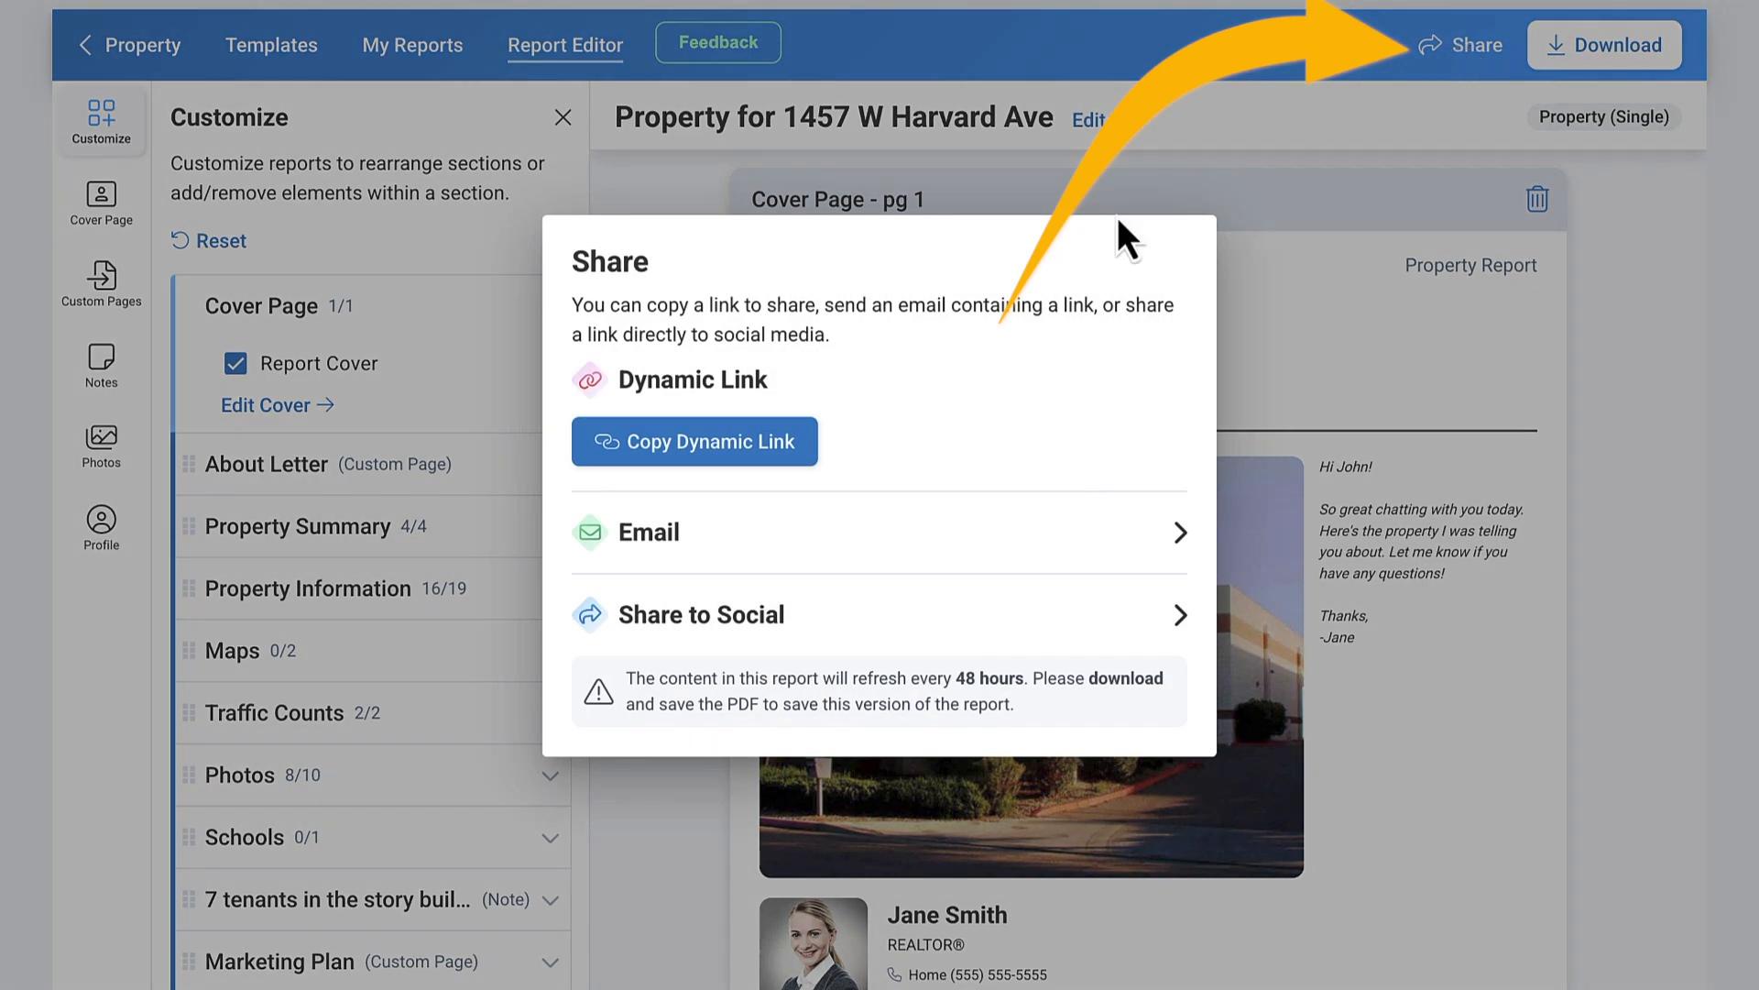
- Copy the report's dynamic link, look over the Share to Social options, and close sharing
{"action": "left_click", "coordinate": [777, 446]}
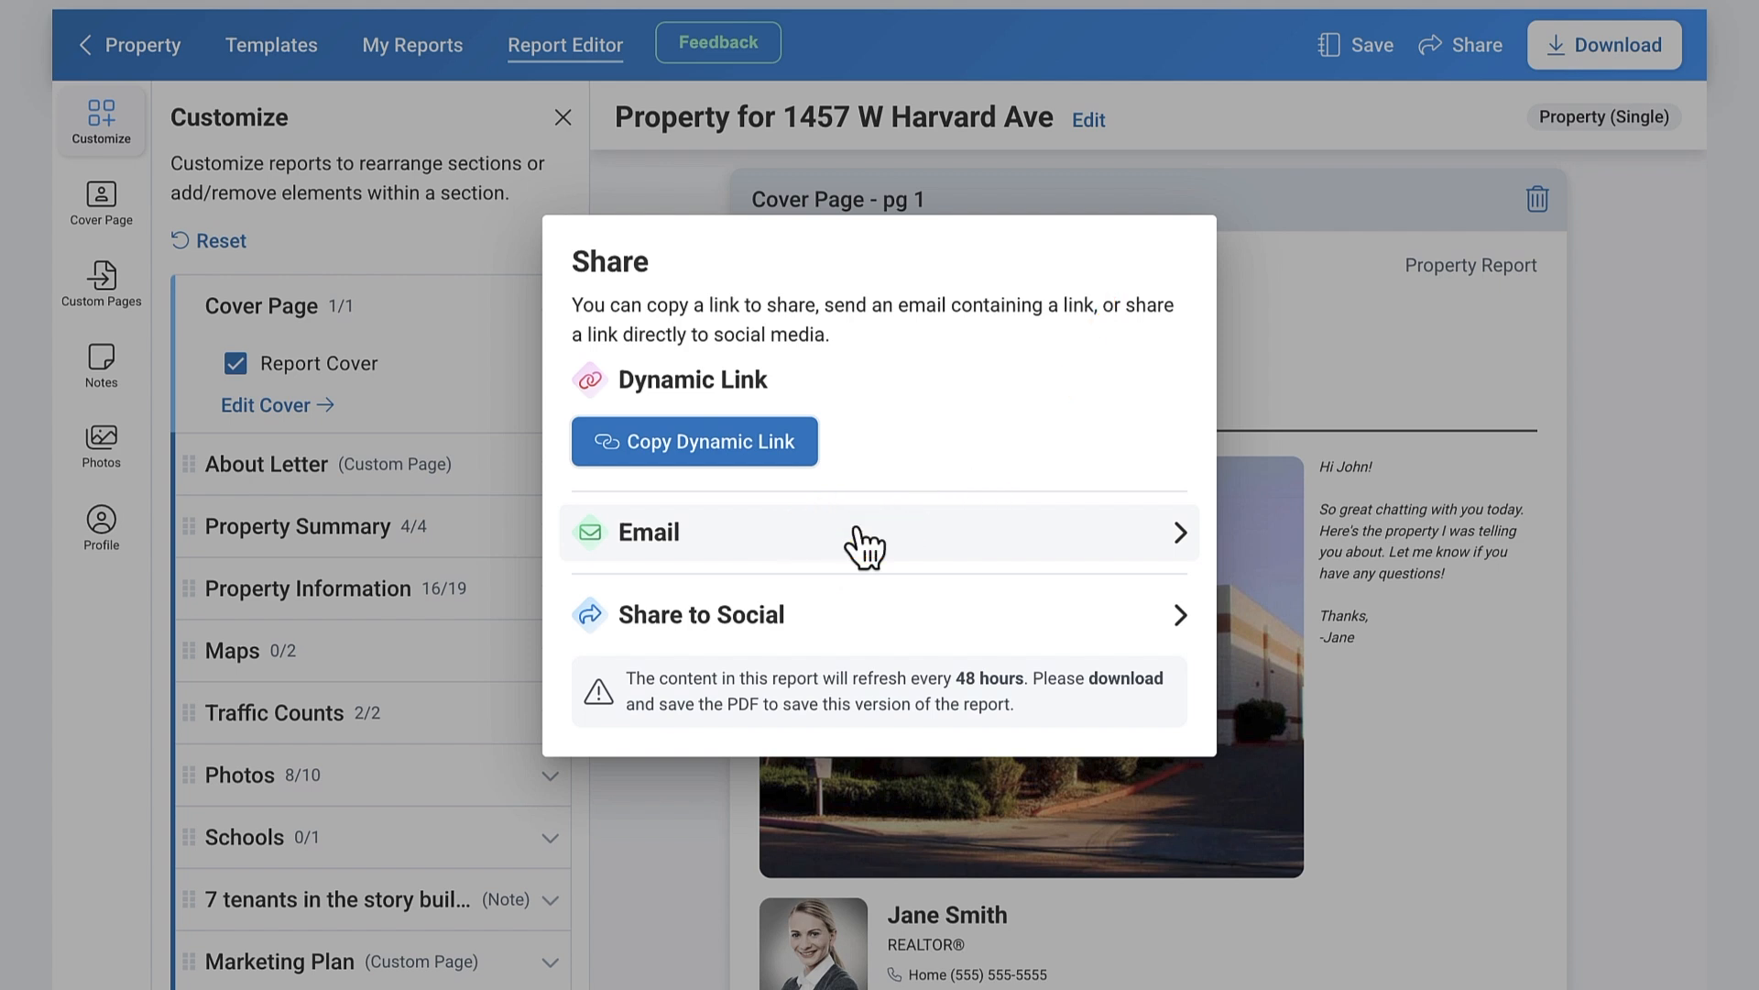
{"action": "left_click", "coordinate": [852, 634]}
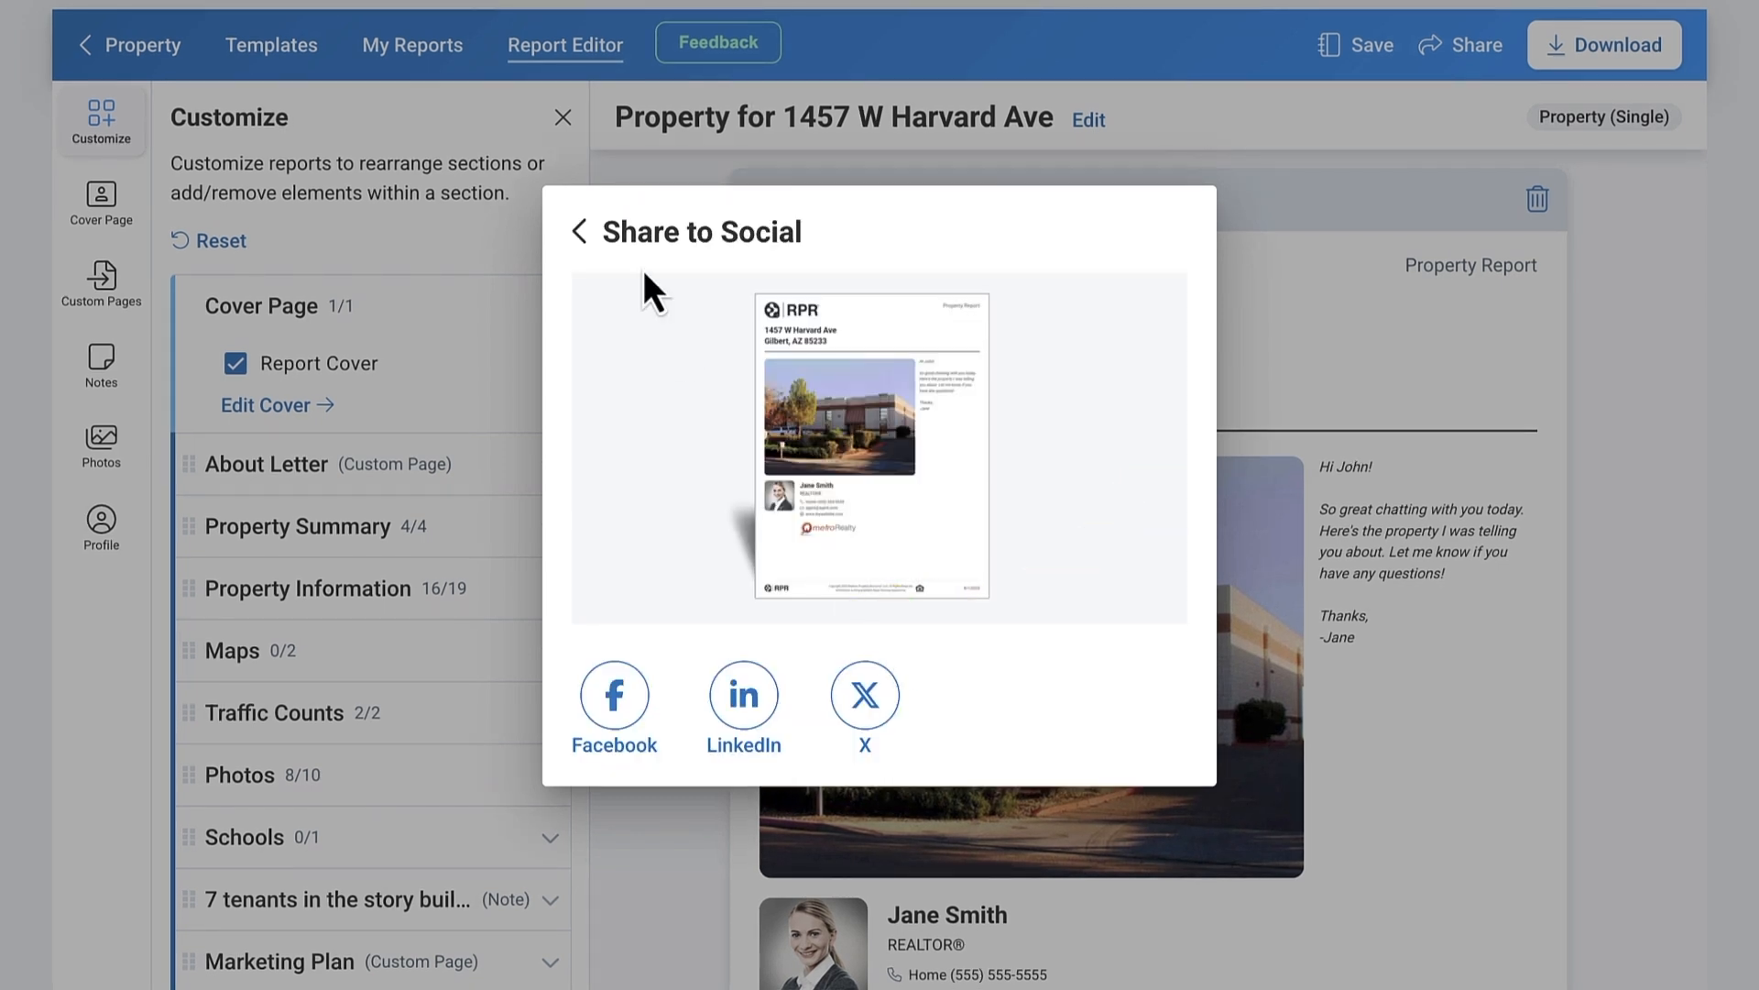
{"action": "left_click", "coordinate": [588, 235]}
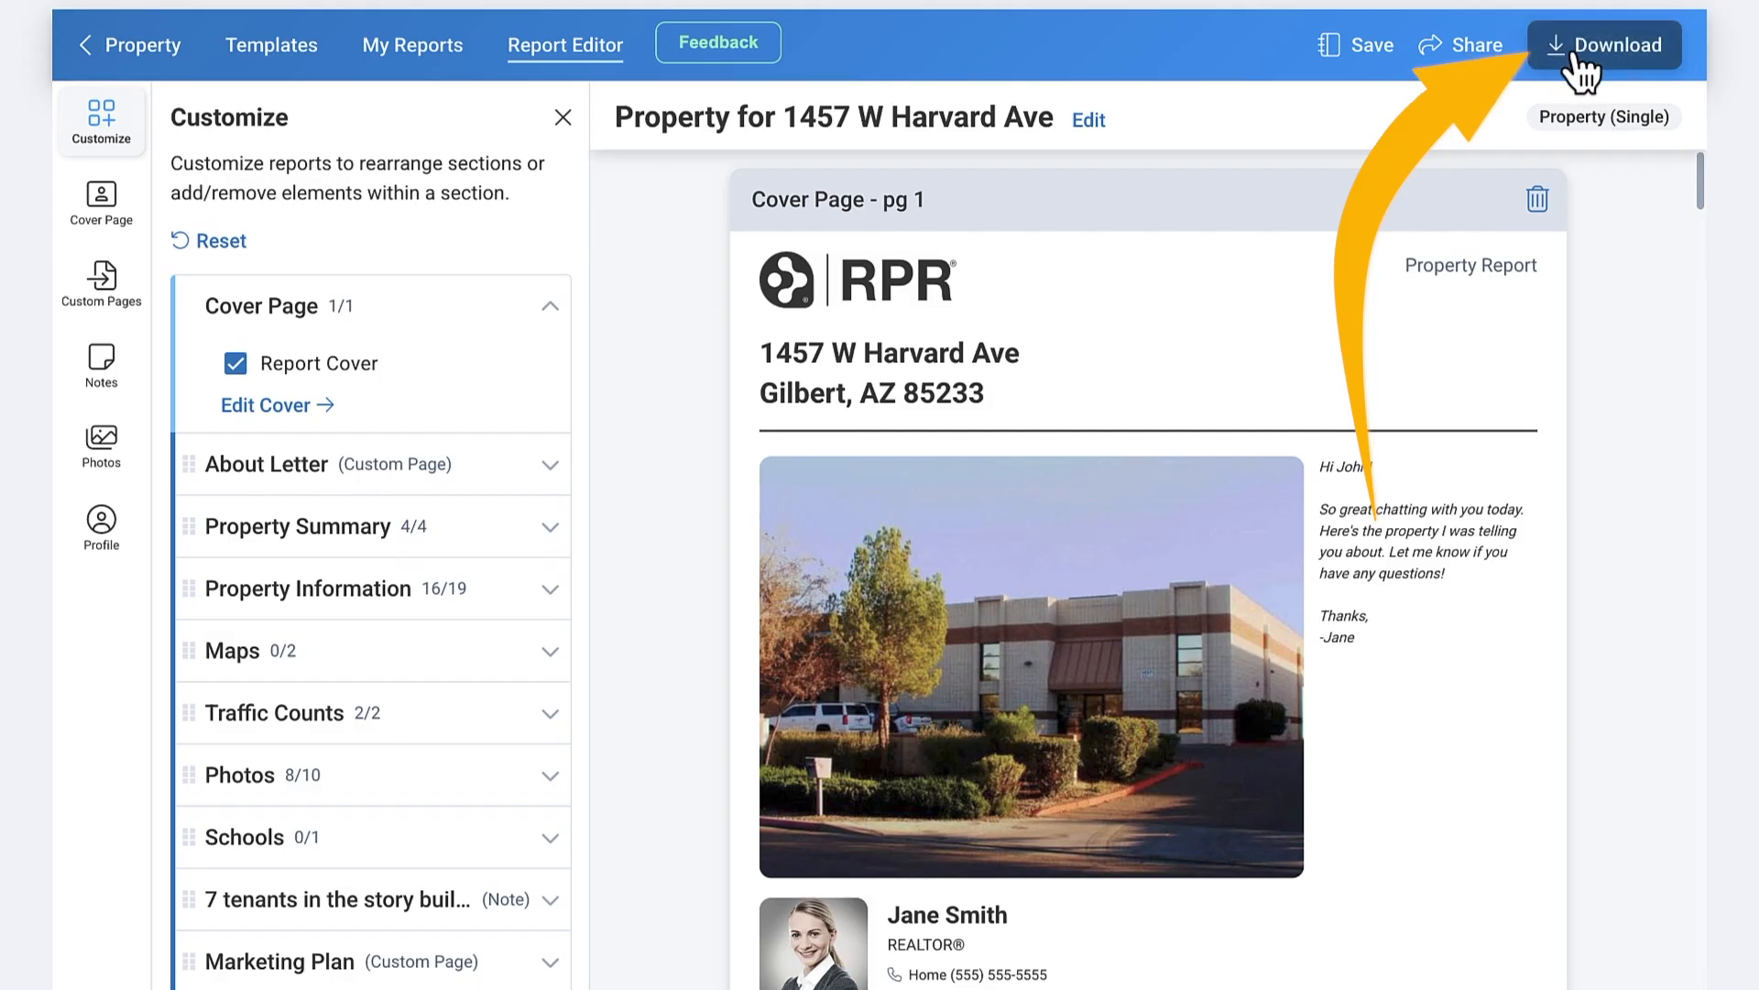
{"action": "left_click", "coordinate": [1574, 55]}
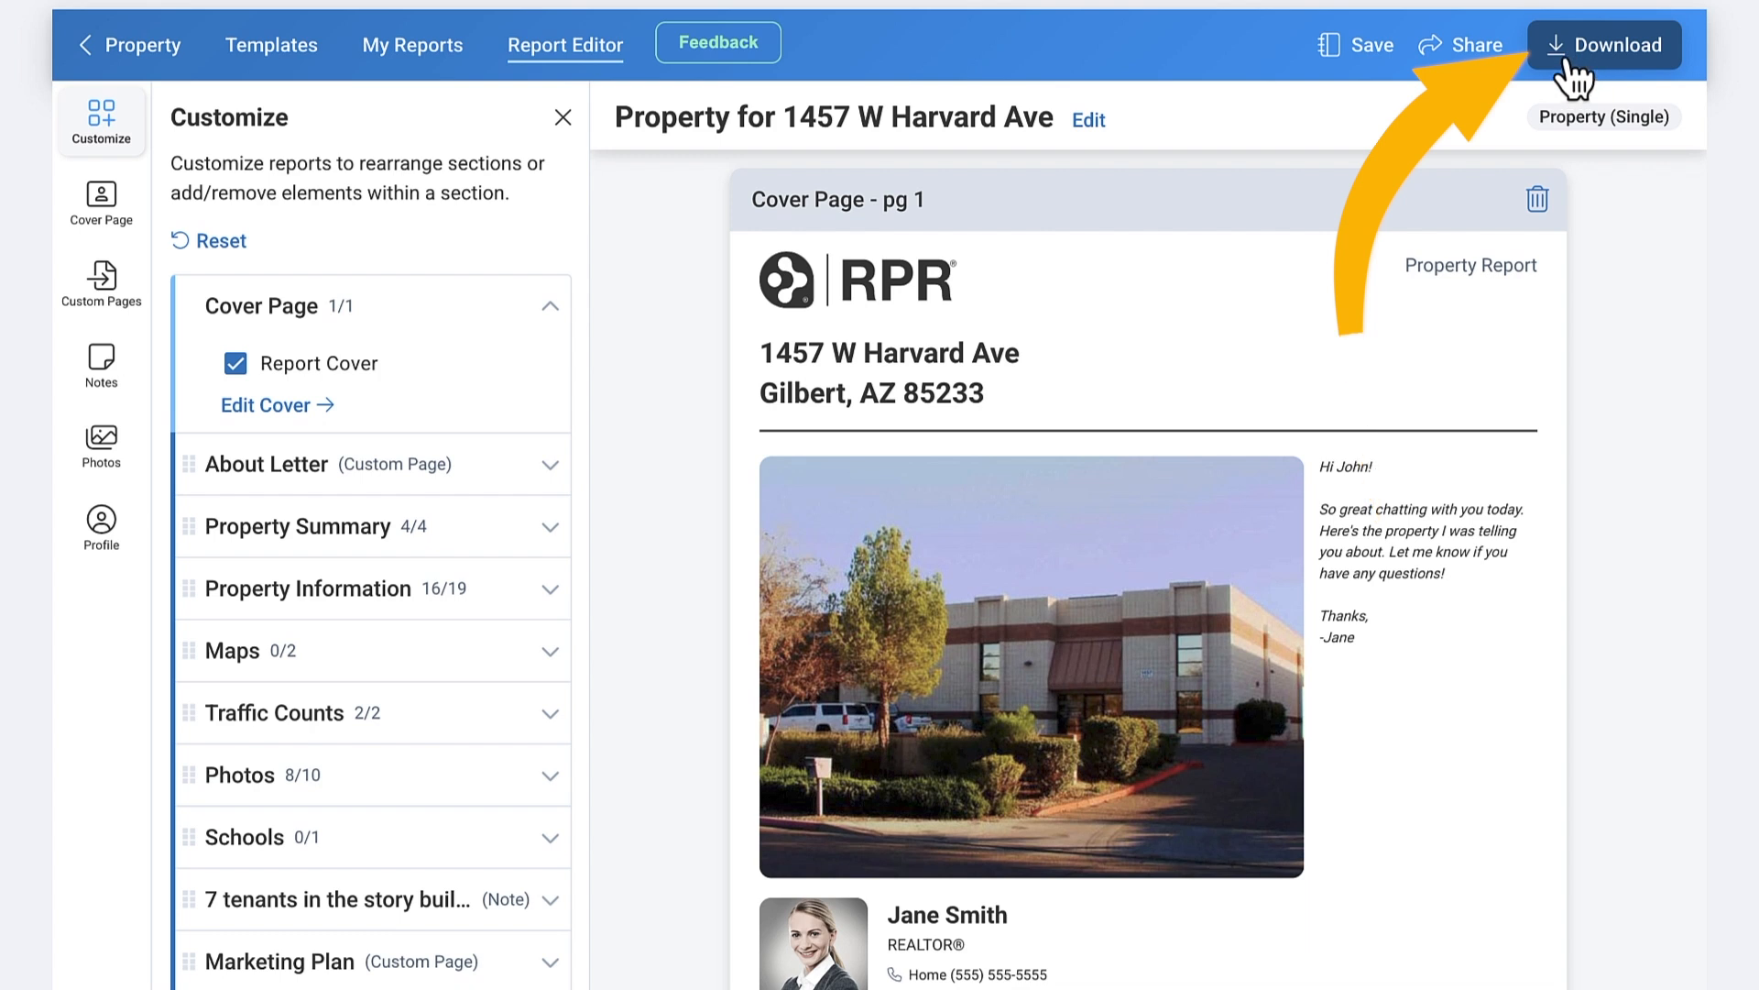
{"action": "left_click", "coordinate": [1631, 55]}
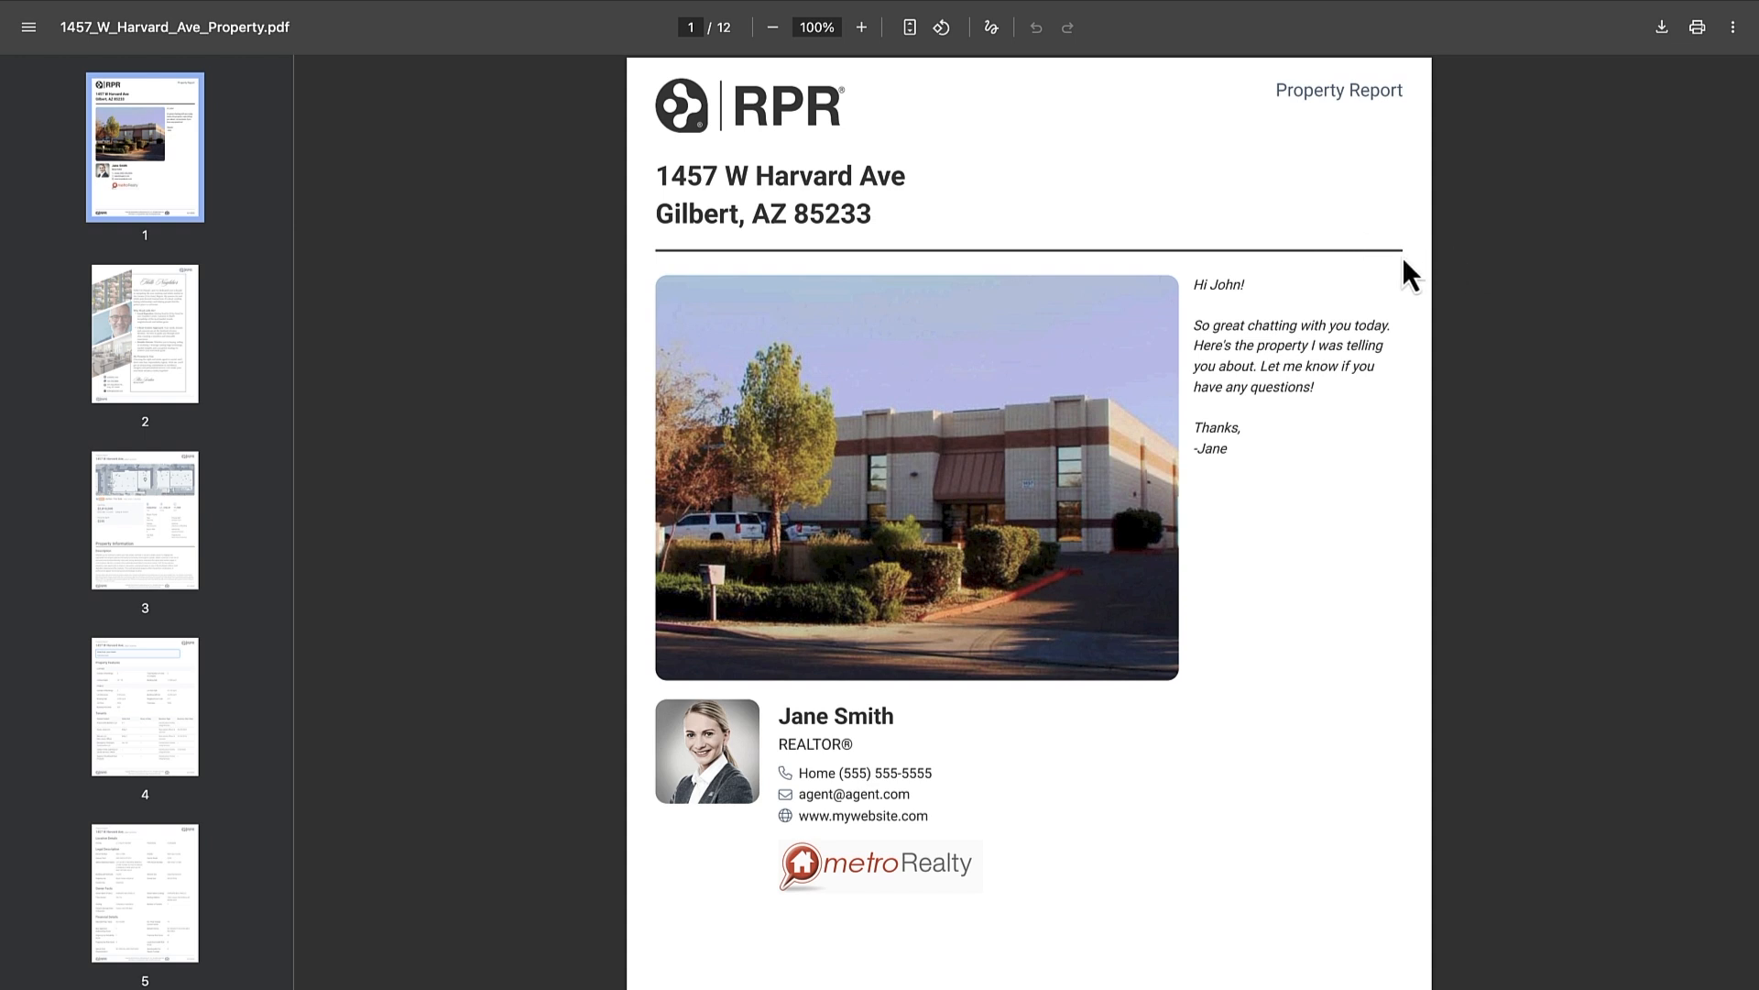
{"action": "scroll", "coordinate": [1389, 257], "scroll_direction": "down", "scroll_amount": 7}
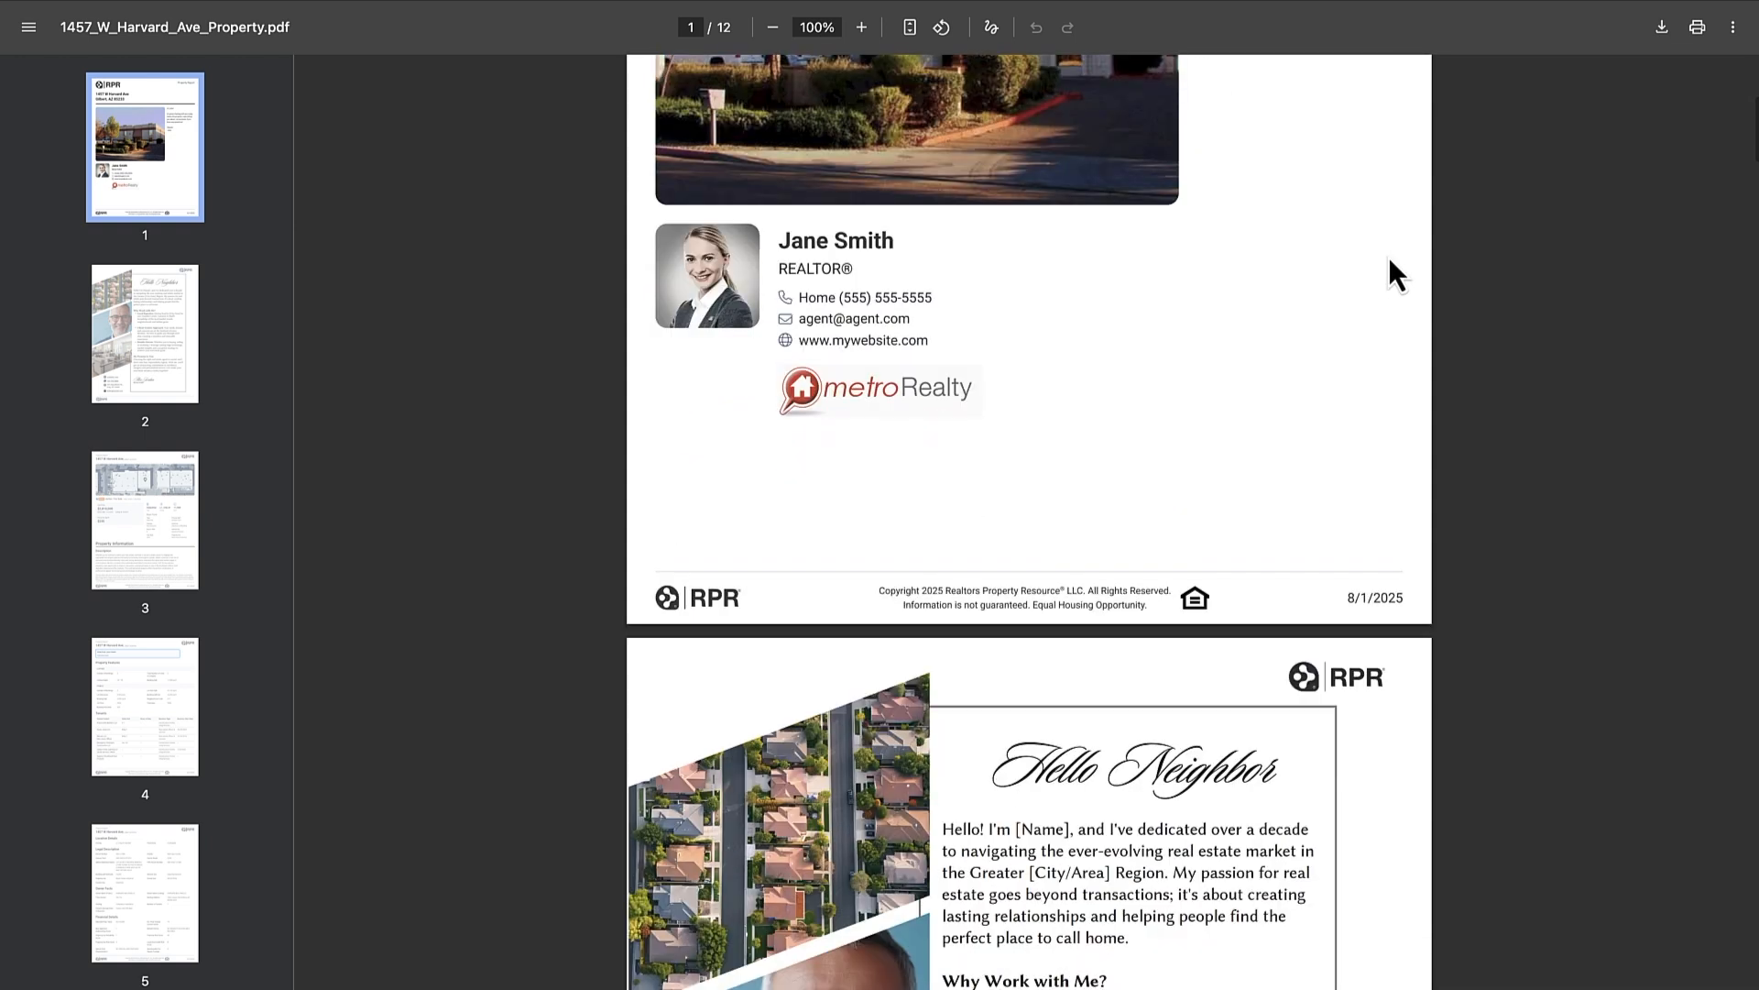
{"action": "scroll", "coordinate": [1387, 256], "scroll_direction": "down", "scroll_amount": 6}
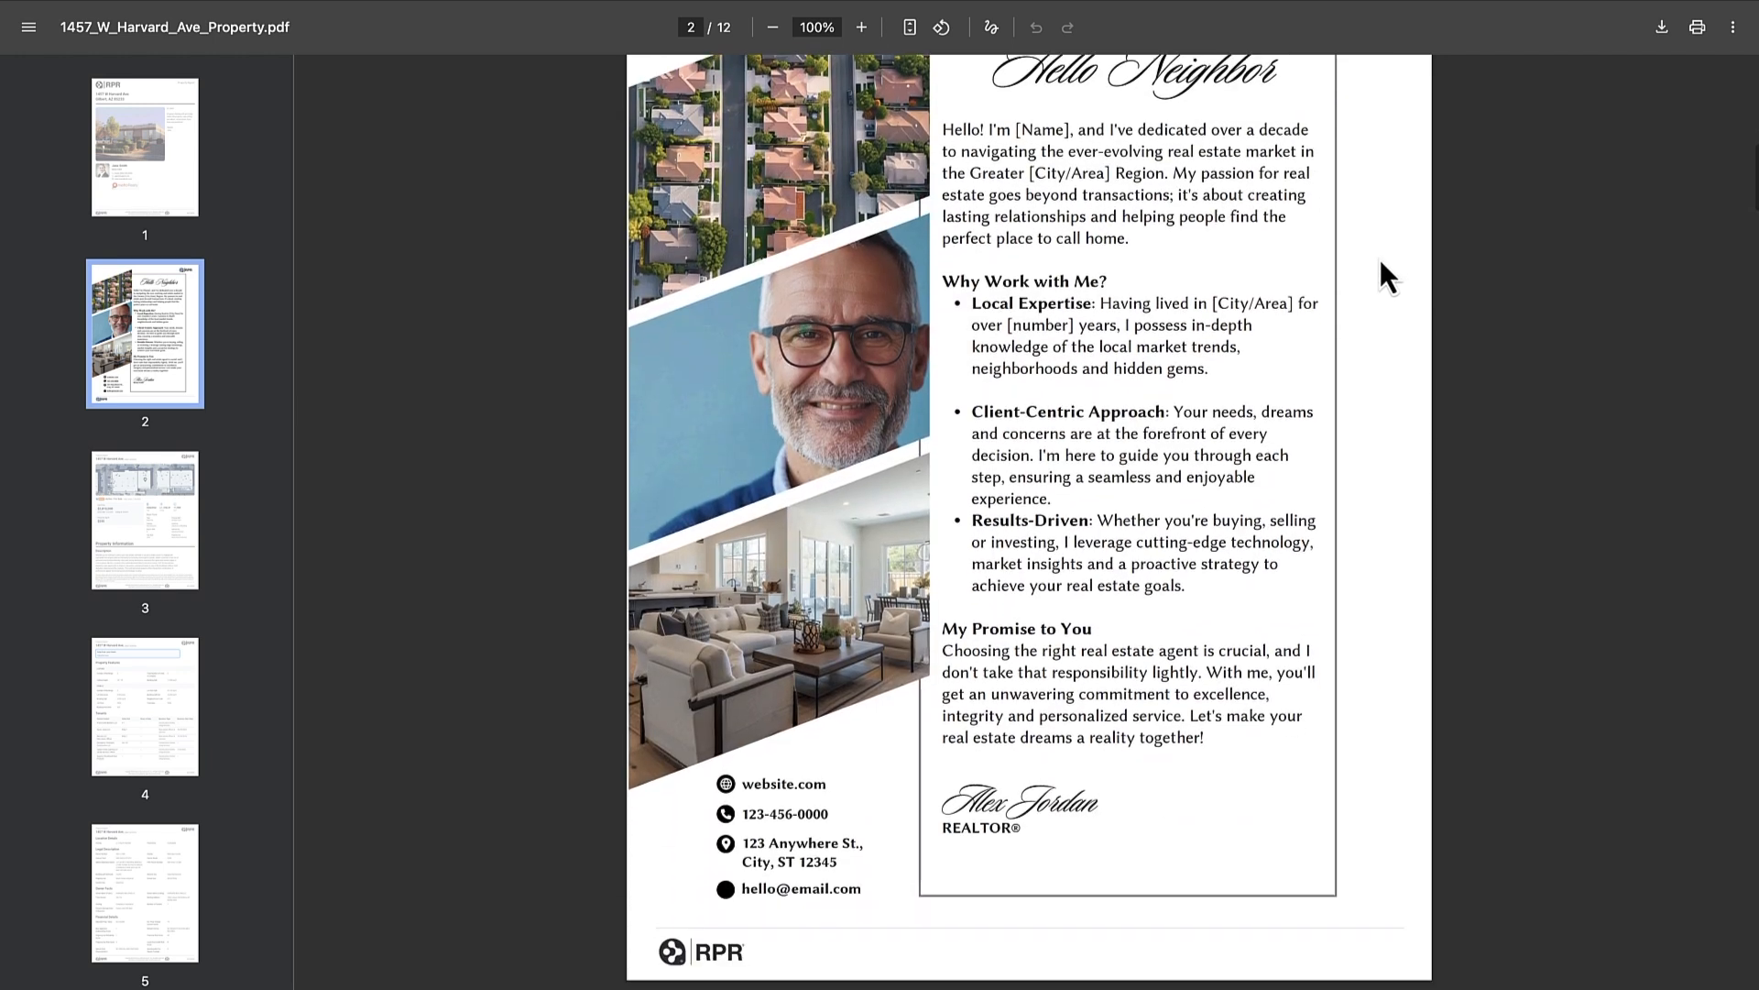
{"action": "scroll", "coordinate": [1382, 254], "scroll_direction": "down", "scroll_amount": 9}
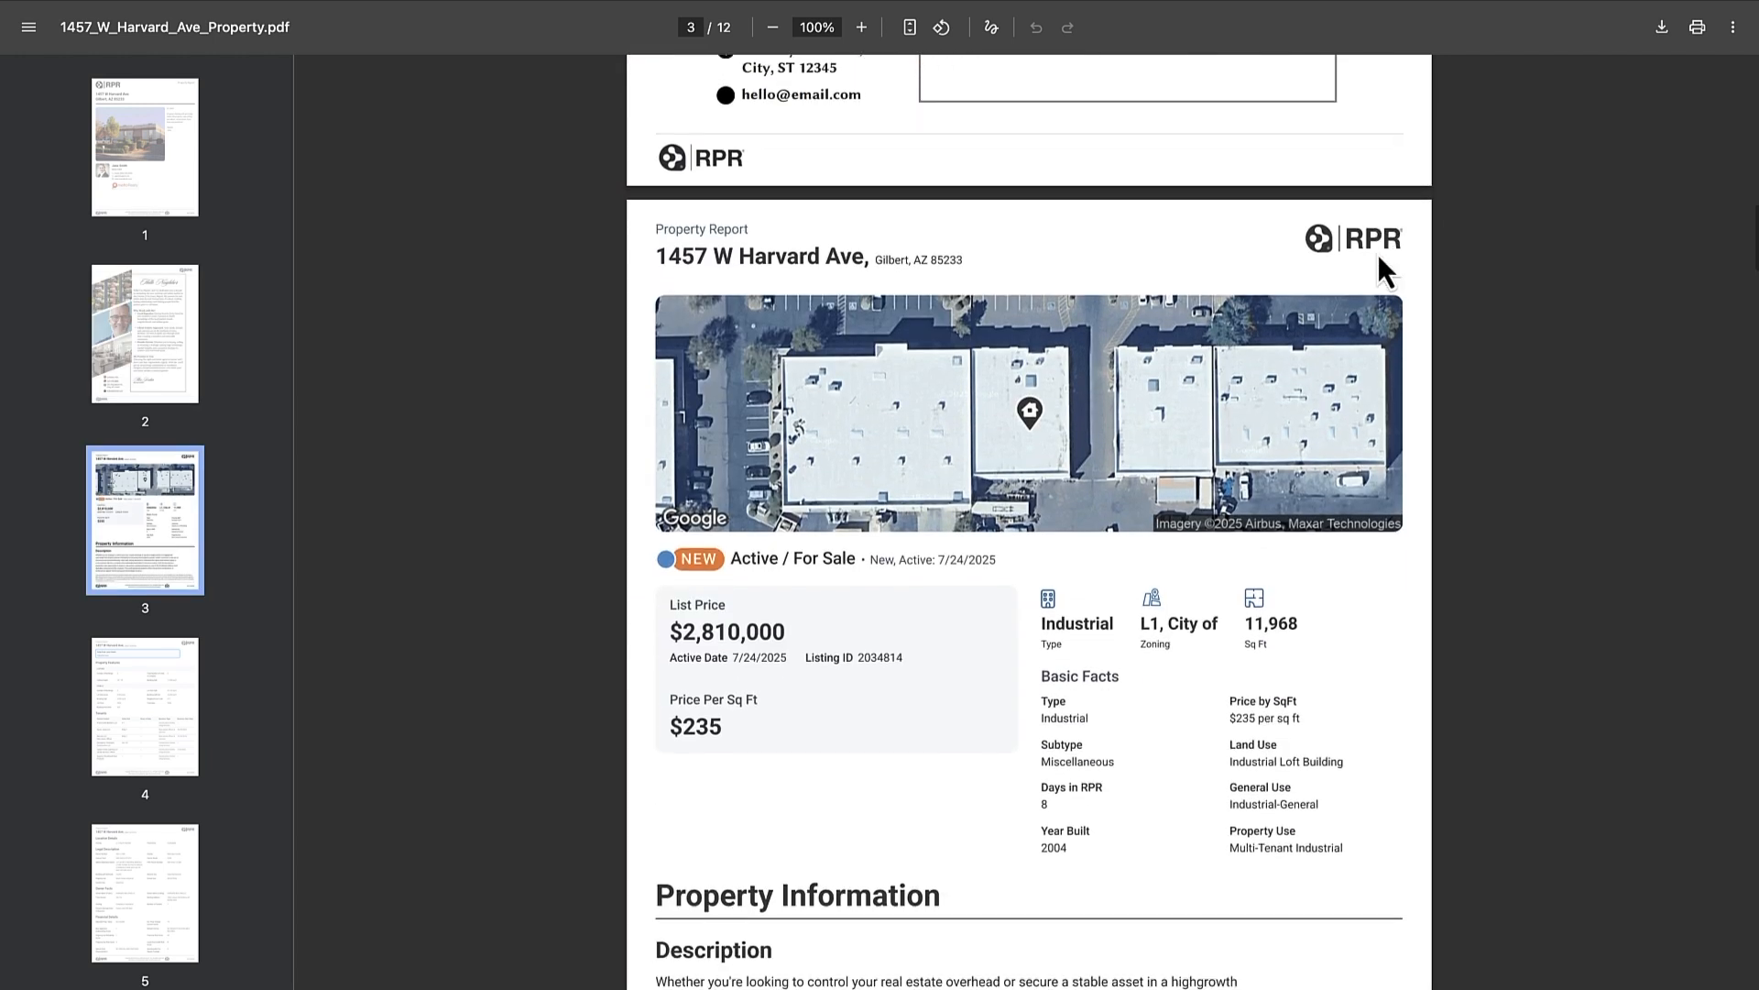
{"action": "scroll", "coordinate": [1379, 253], "scroll_direction": "down", "scroll_amount": 1}
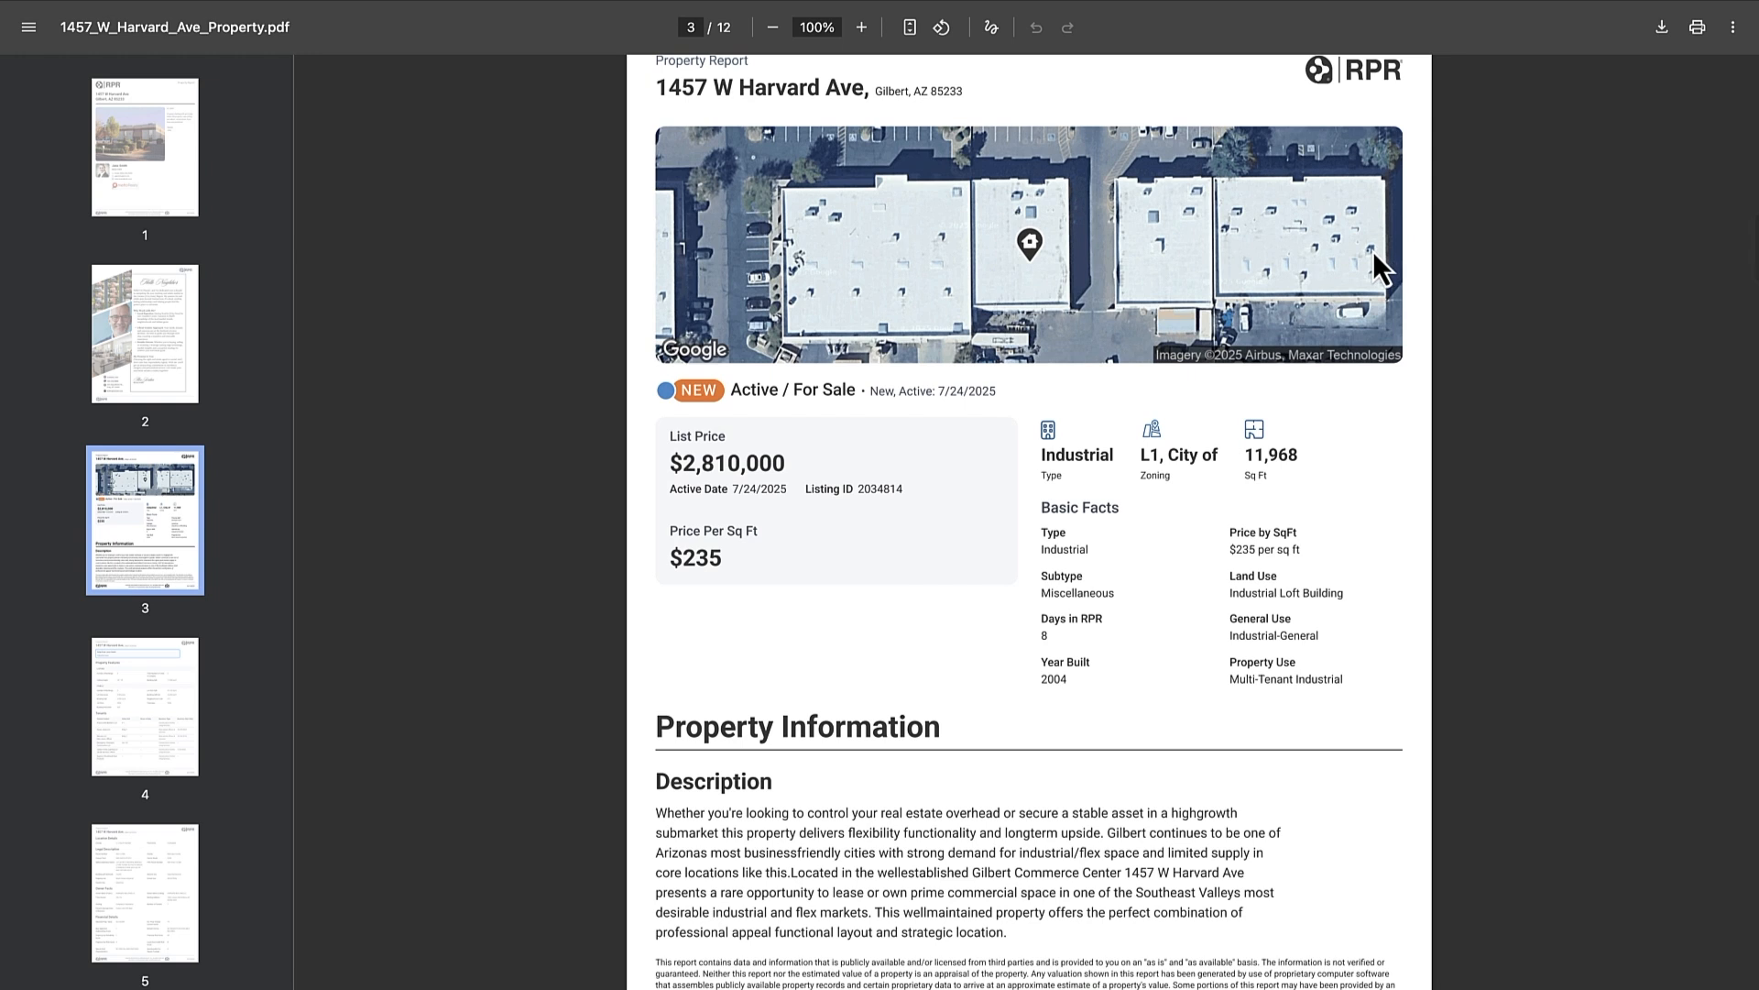
{"action": "scroll", "coordinate": [1373, 248], "scroll_direction": "down", "scroll_amount": 1}
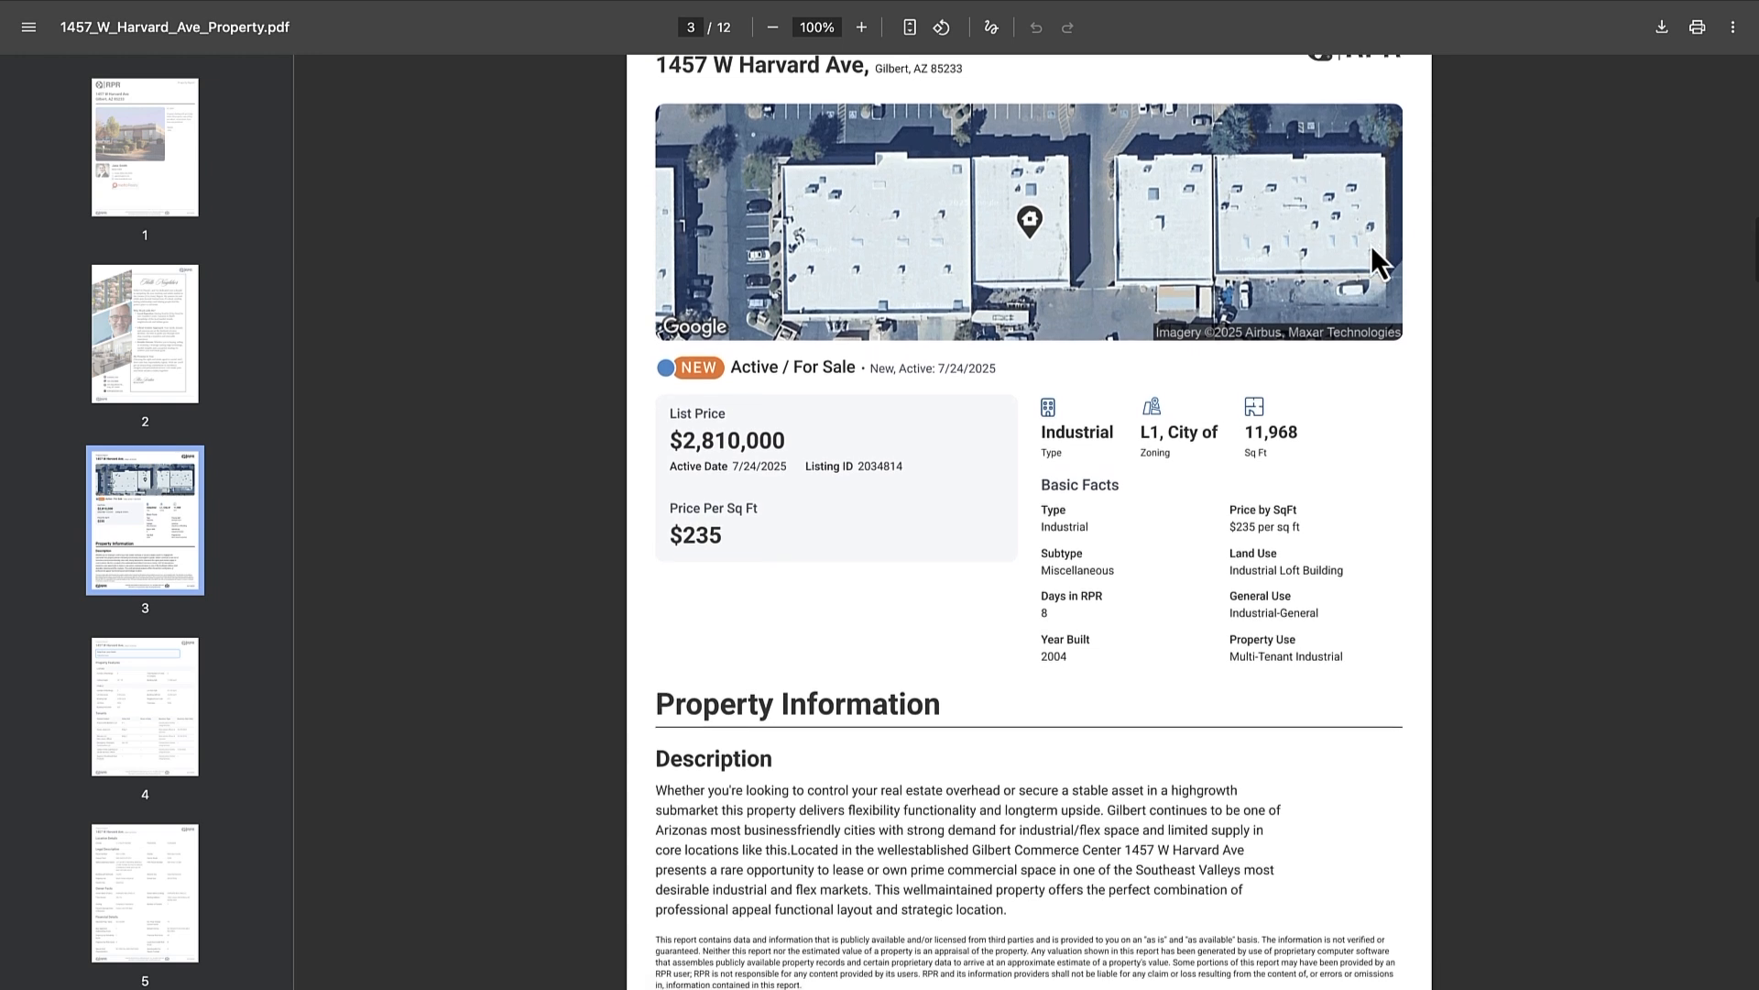
{"action": "scroll", "coordinate": [1371, 245], "scroll_direction": "down", "scroll_amount": 1}
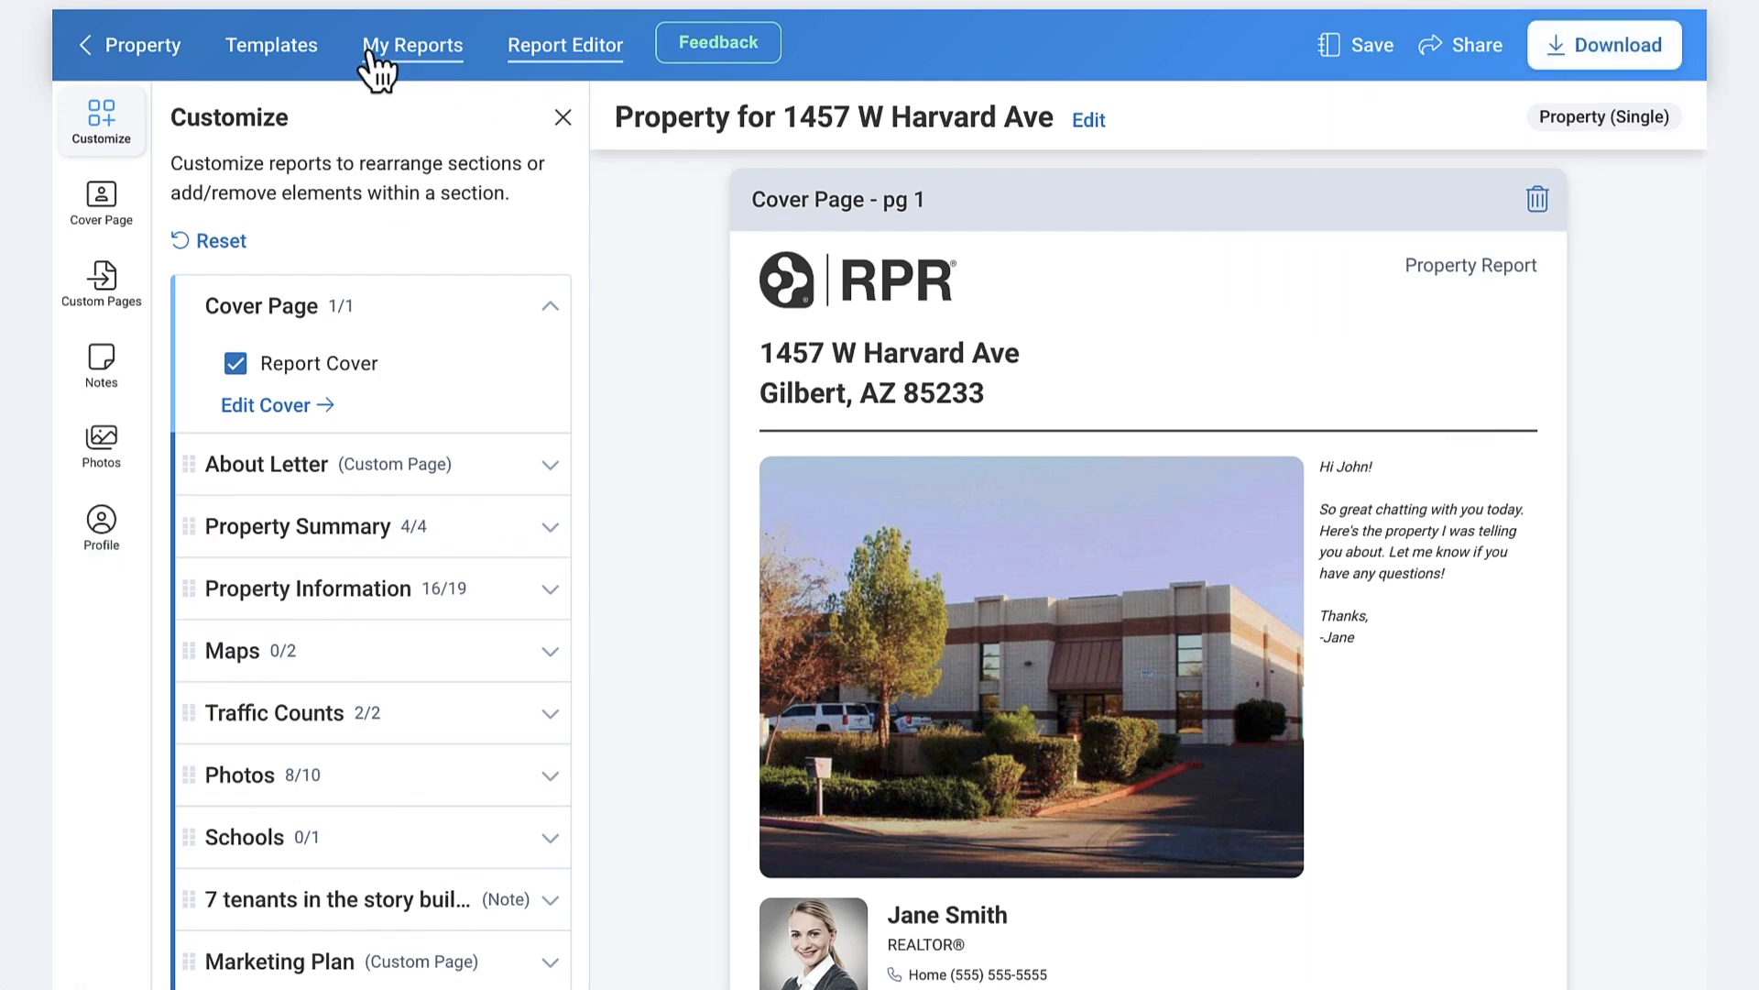
{"action": "left_click", "coordinate": [425, 51]}
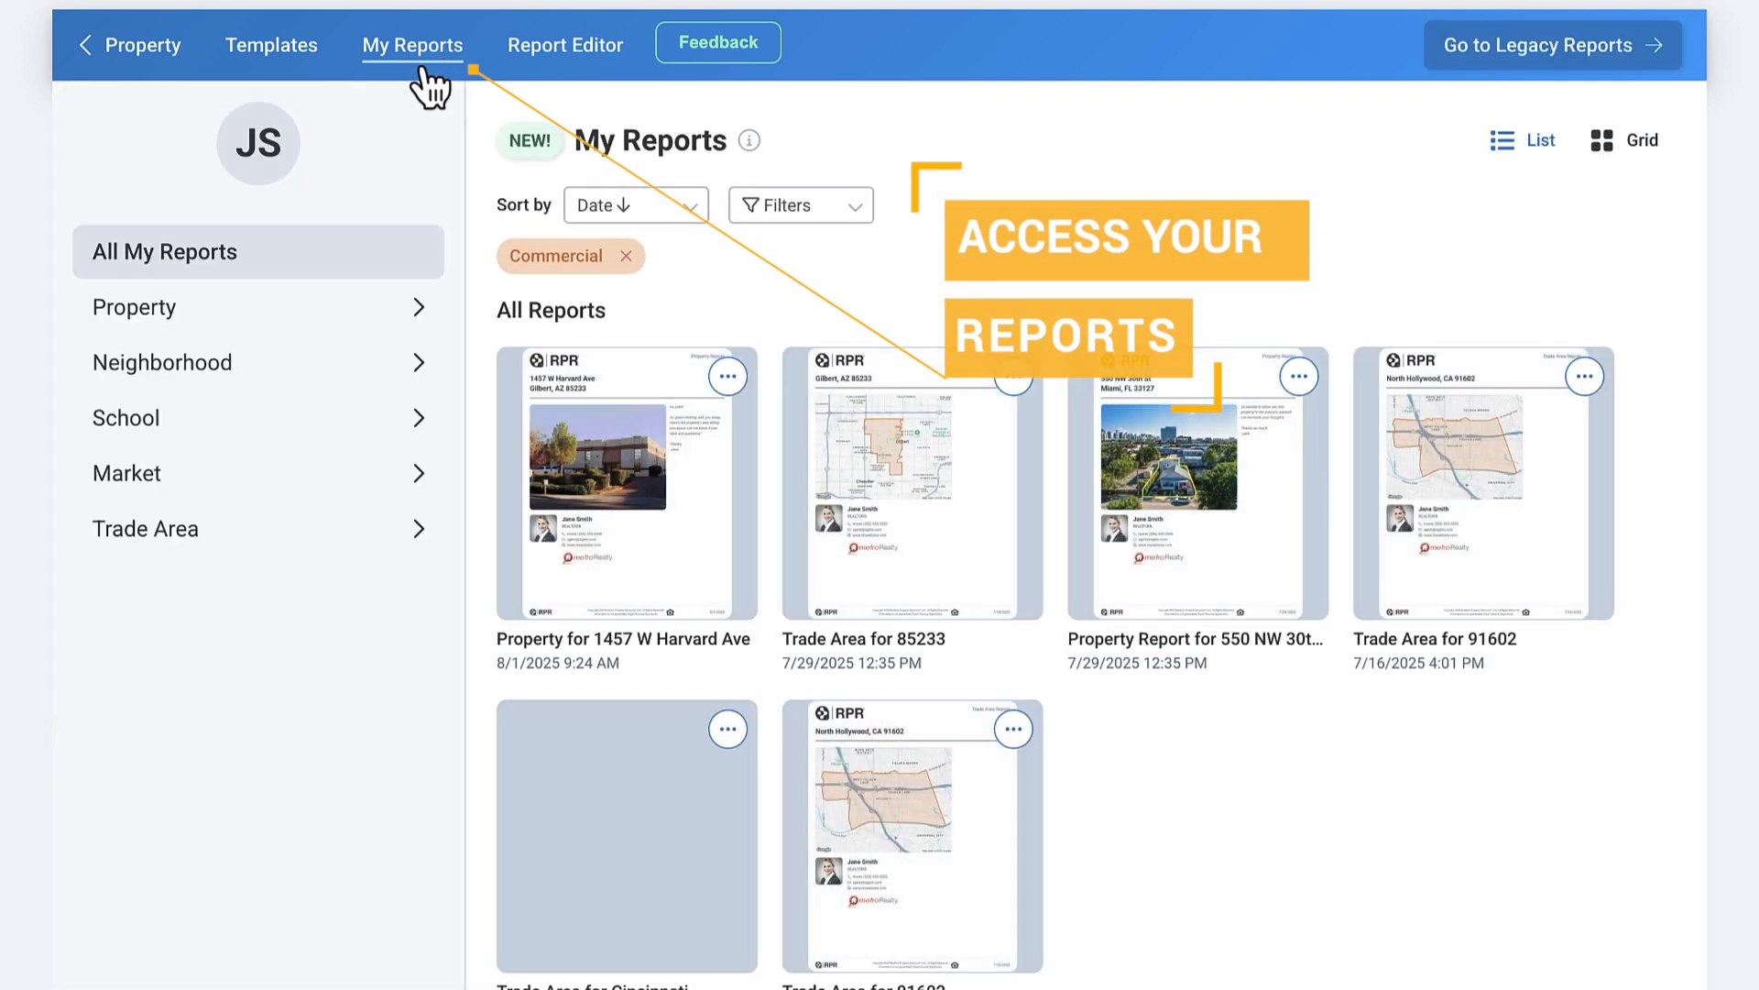
{"action": "left_click", "coordinate": [727, 376]}
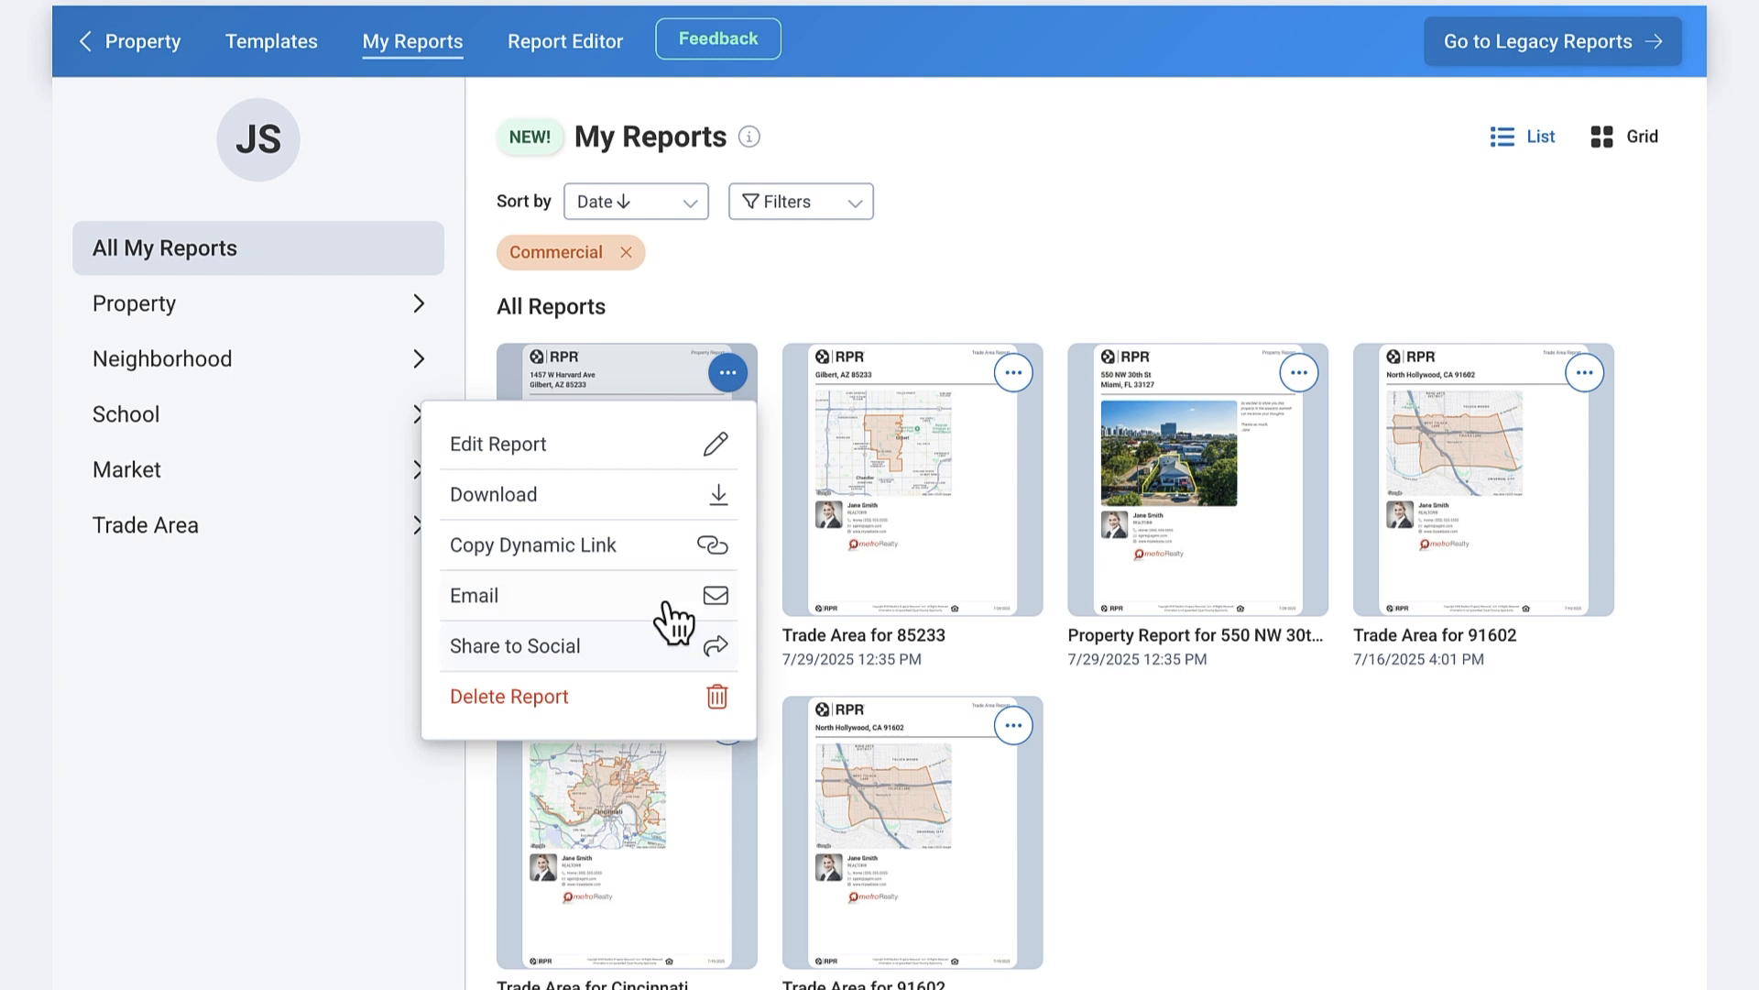
{"action": "left_click", "coordinate": [981, 240]}
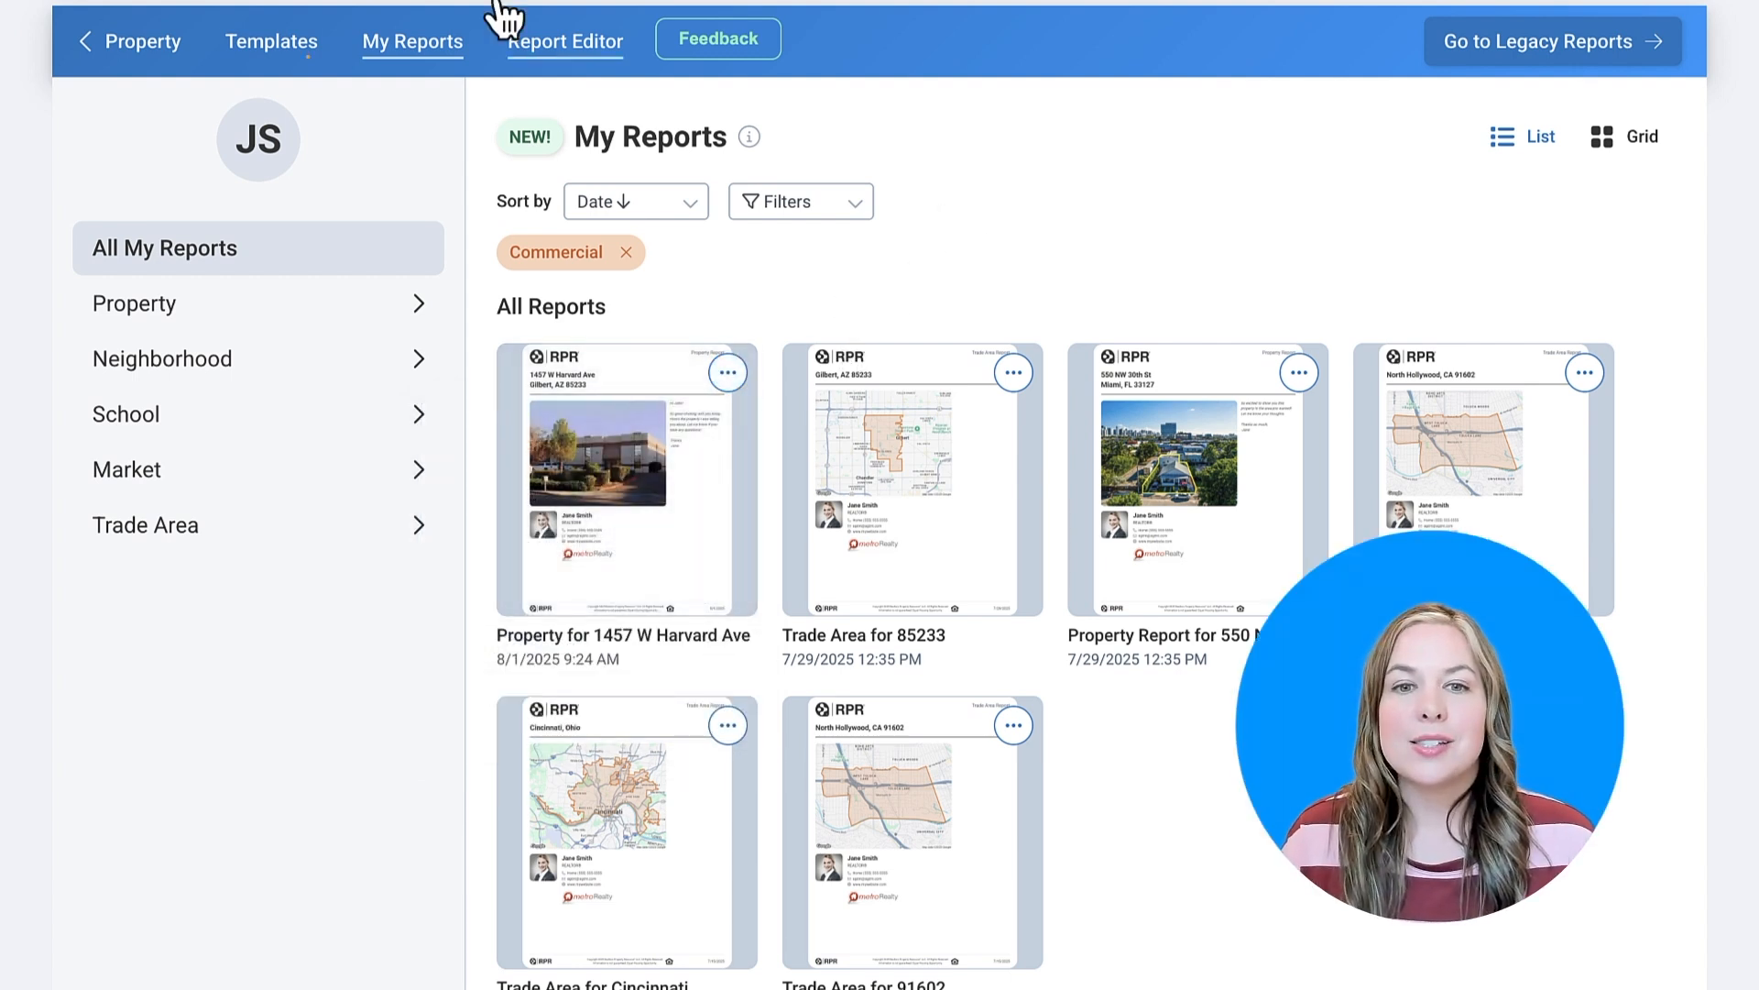
{"action": "left_click", "coordinate": [273, 43]}
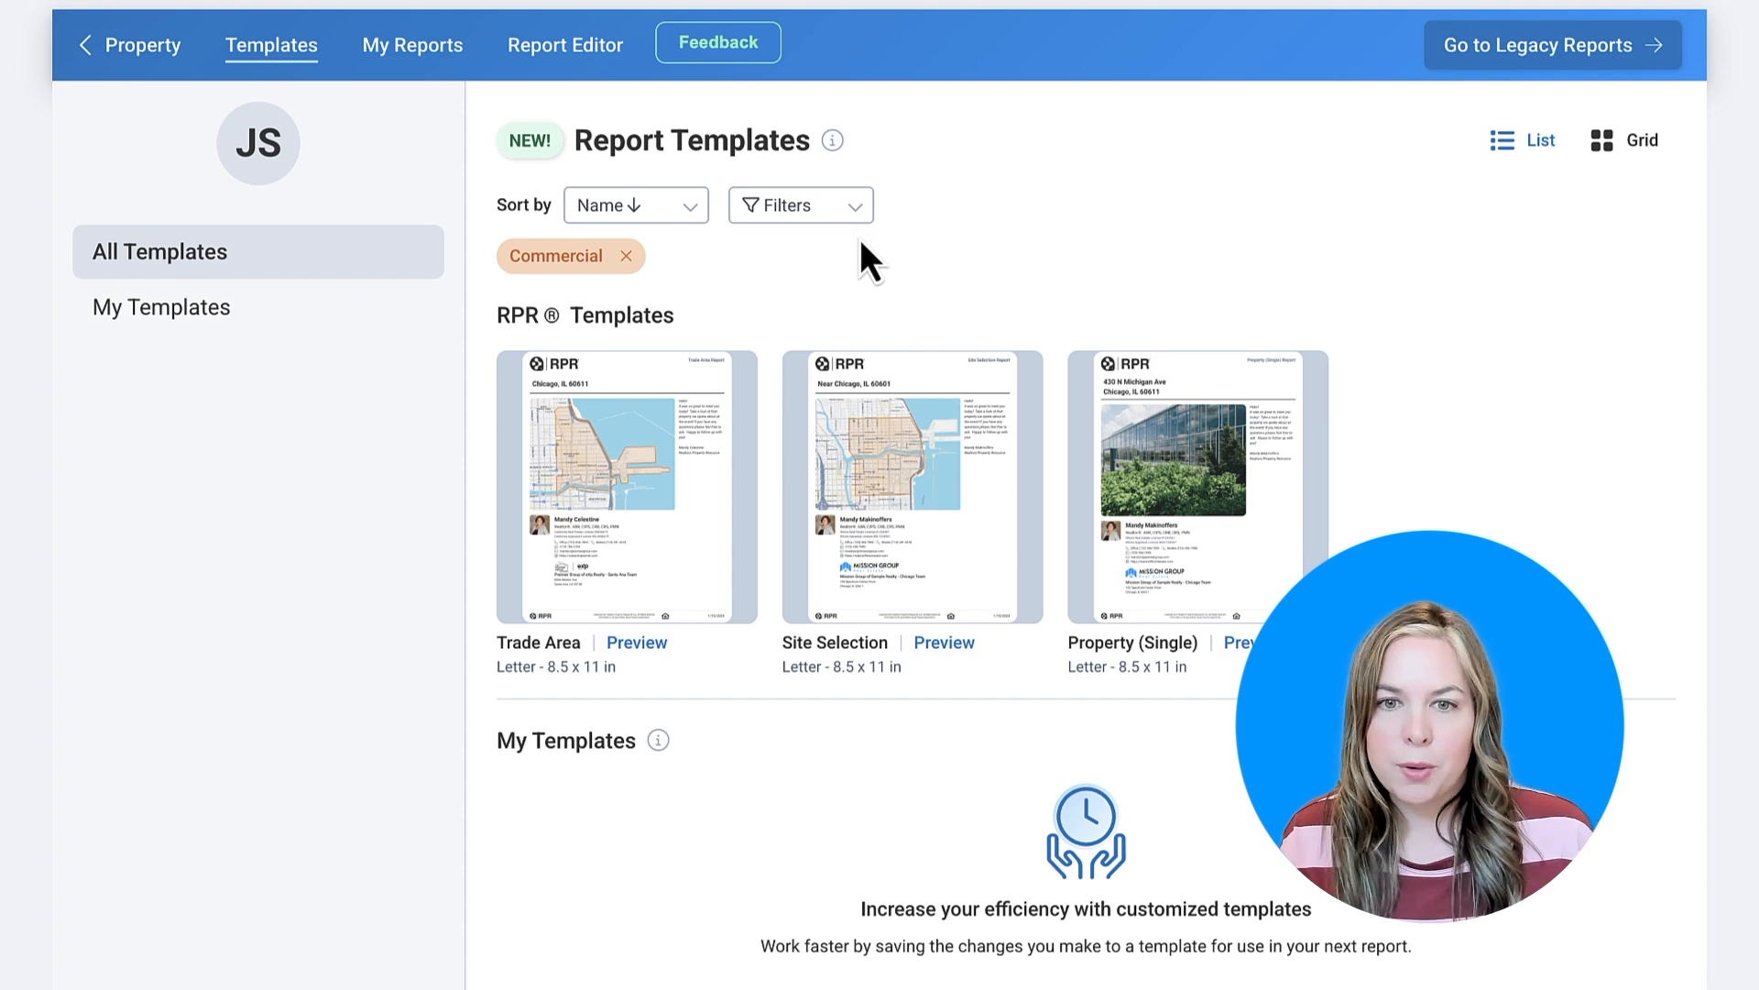
- Filter the templates by Any Type, then Commercial, and return to My Reports
{"action": "left_click", "coordinate": [840, 217]}
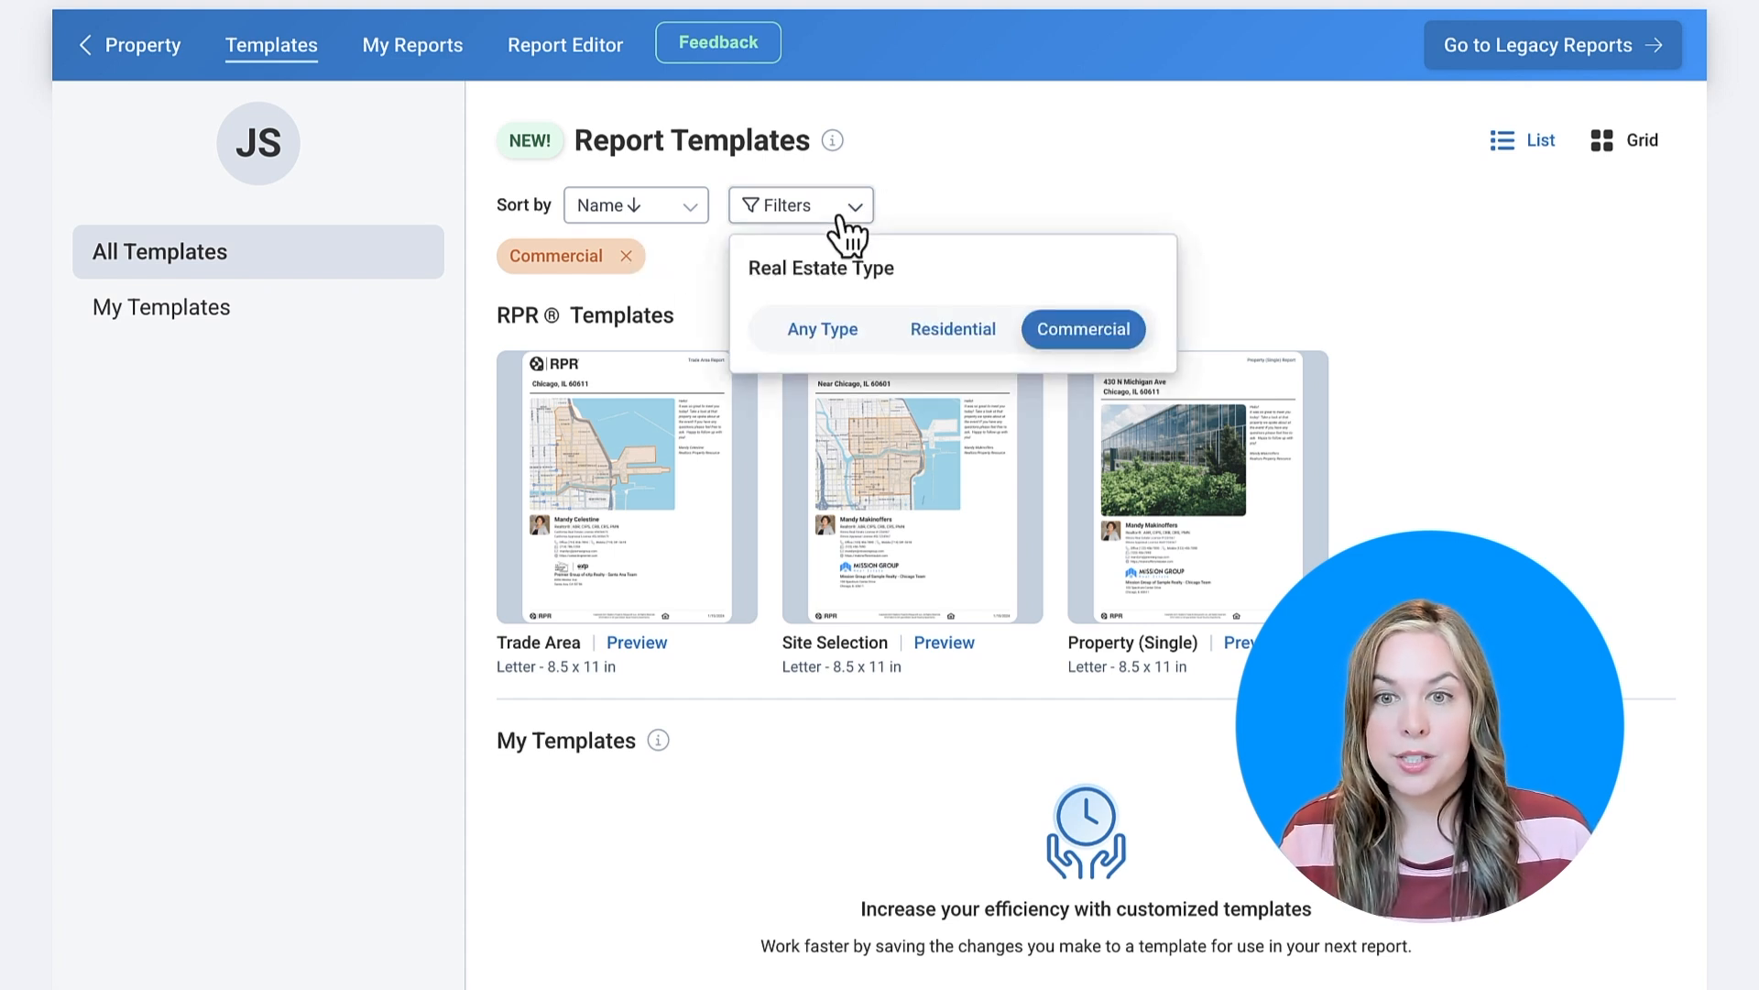
{"action": "left_click", "coordinate": [807, 330]}
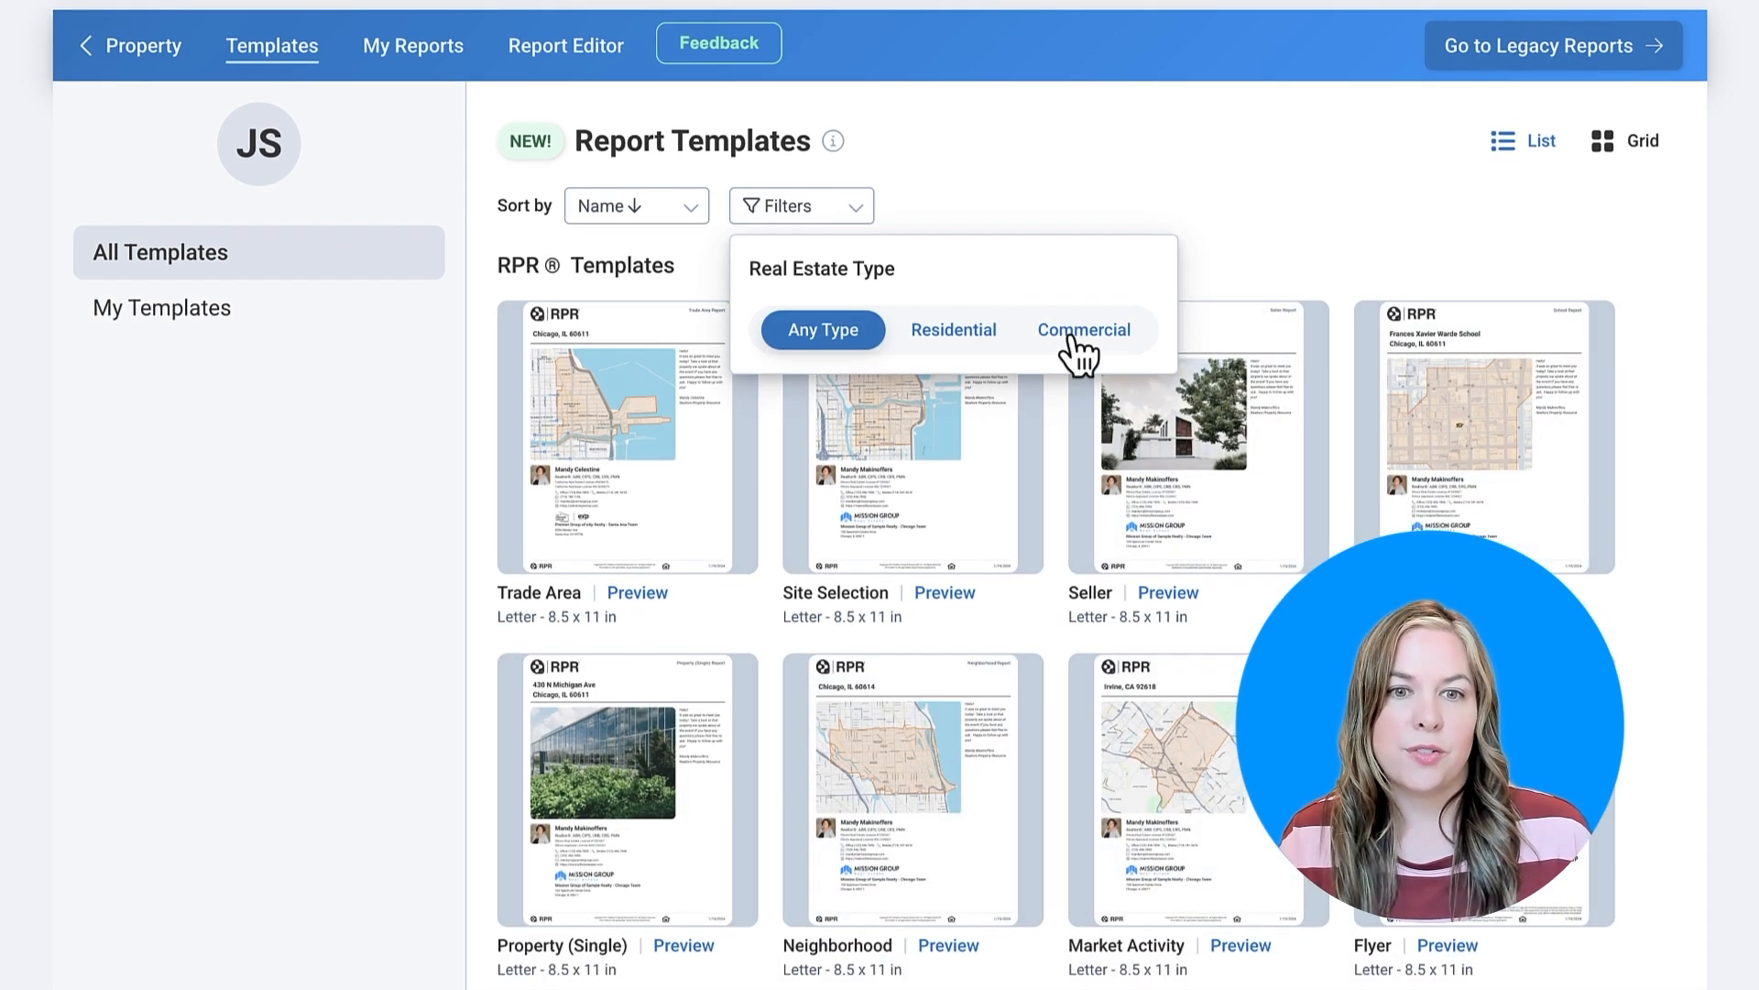
{"action": "left_click", "coordinate": [1070, 332]}
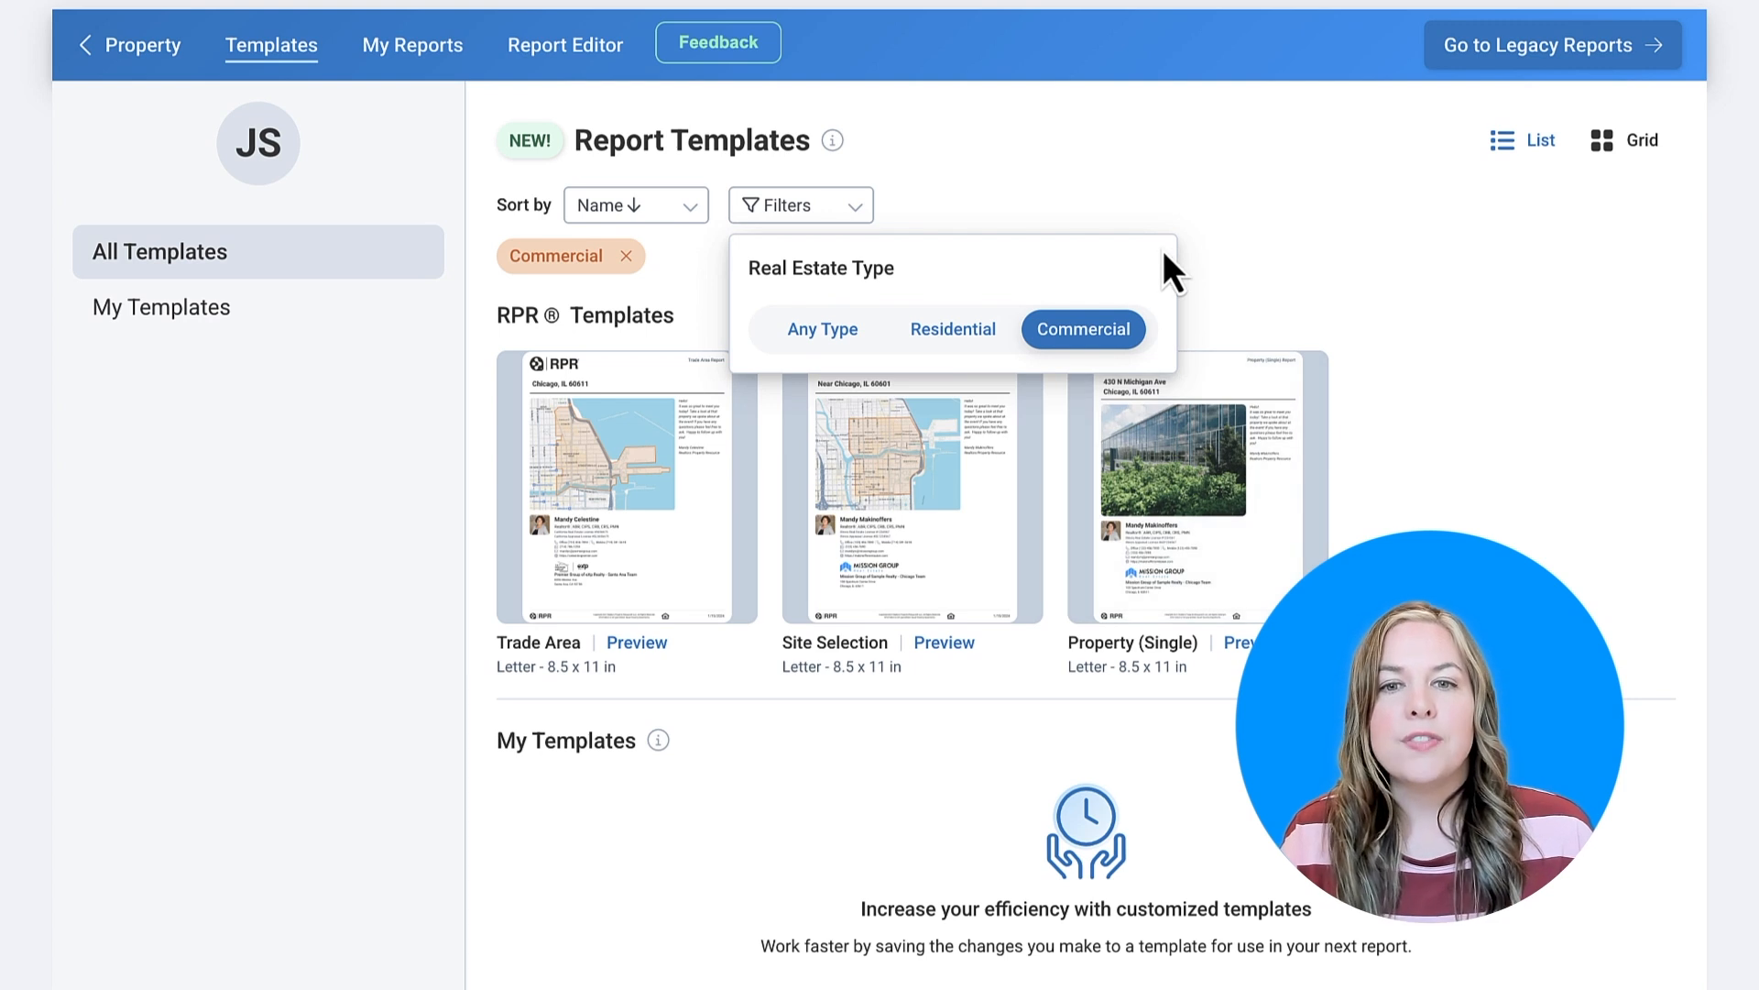
{"action": "left_click", "coordinate": [986, 180]}
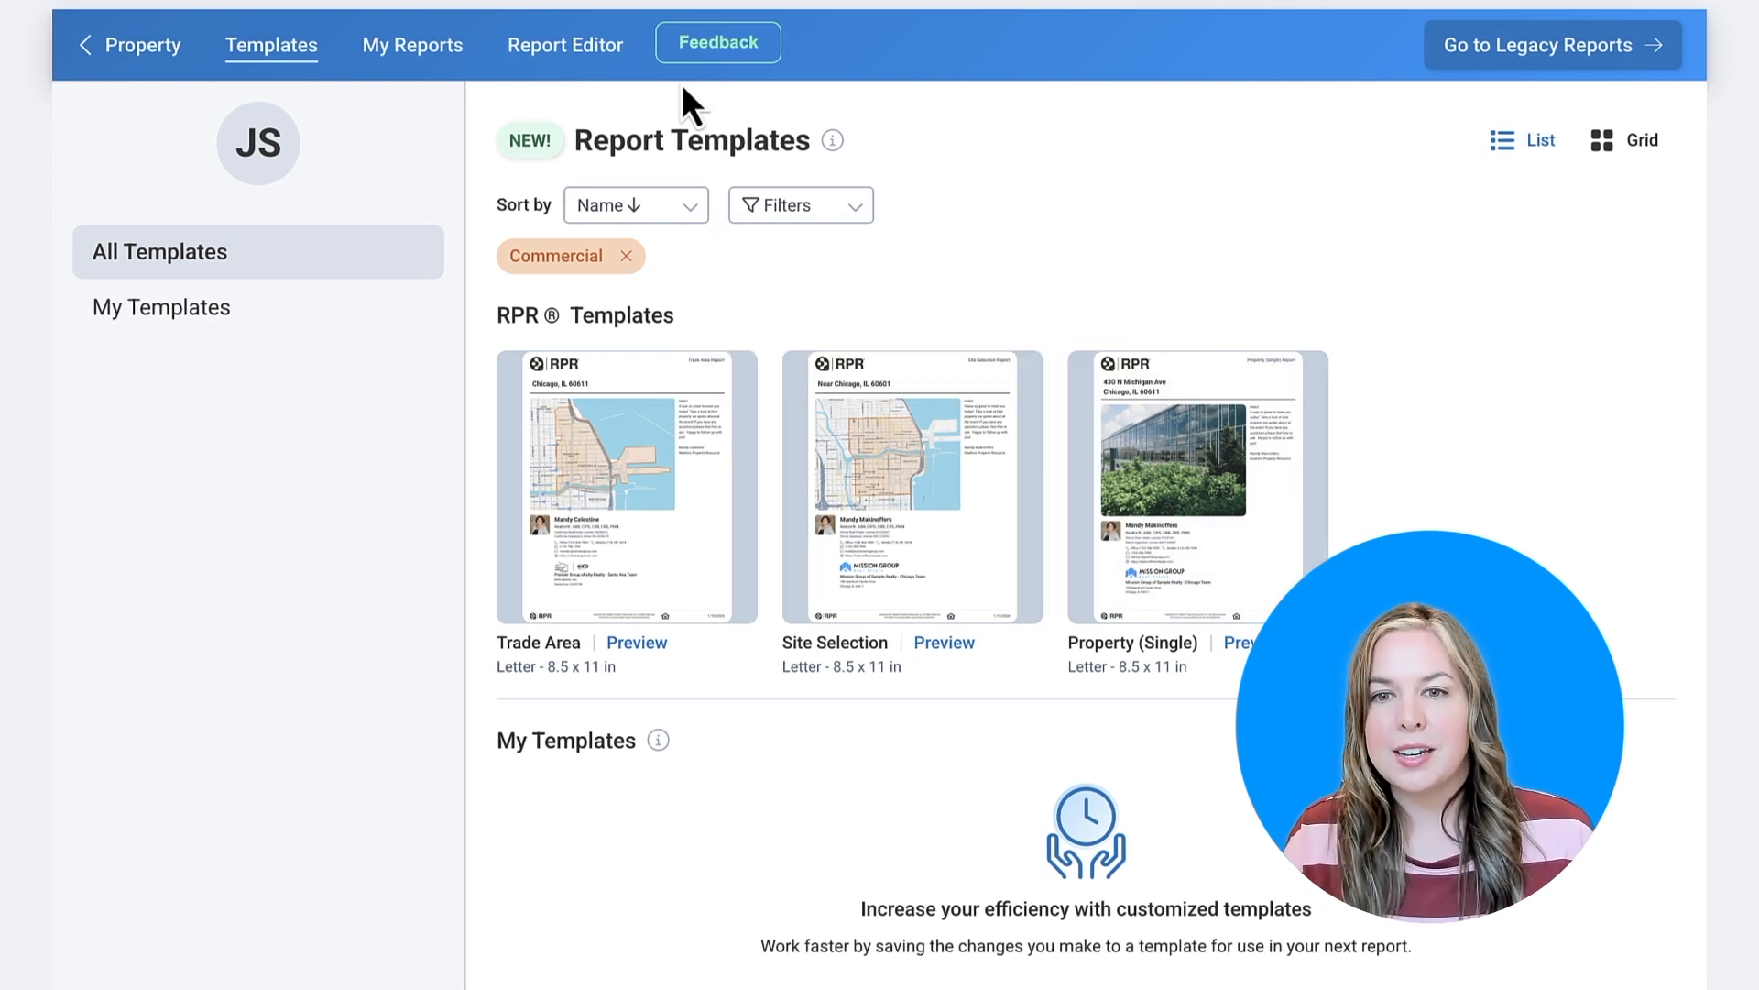
{"action": "left_click", "coordinate": [394, 63]}
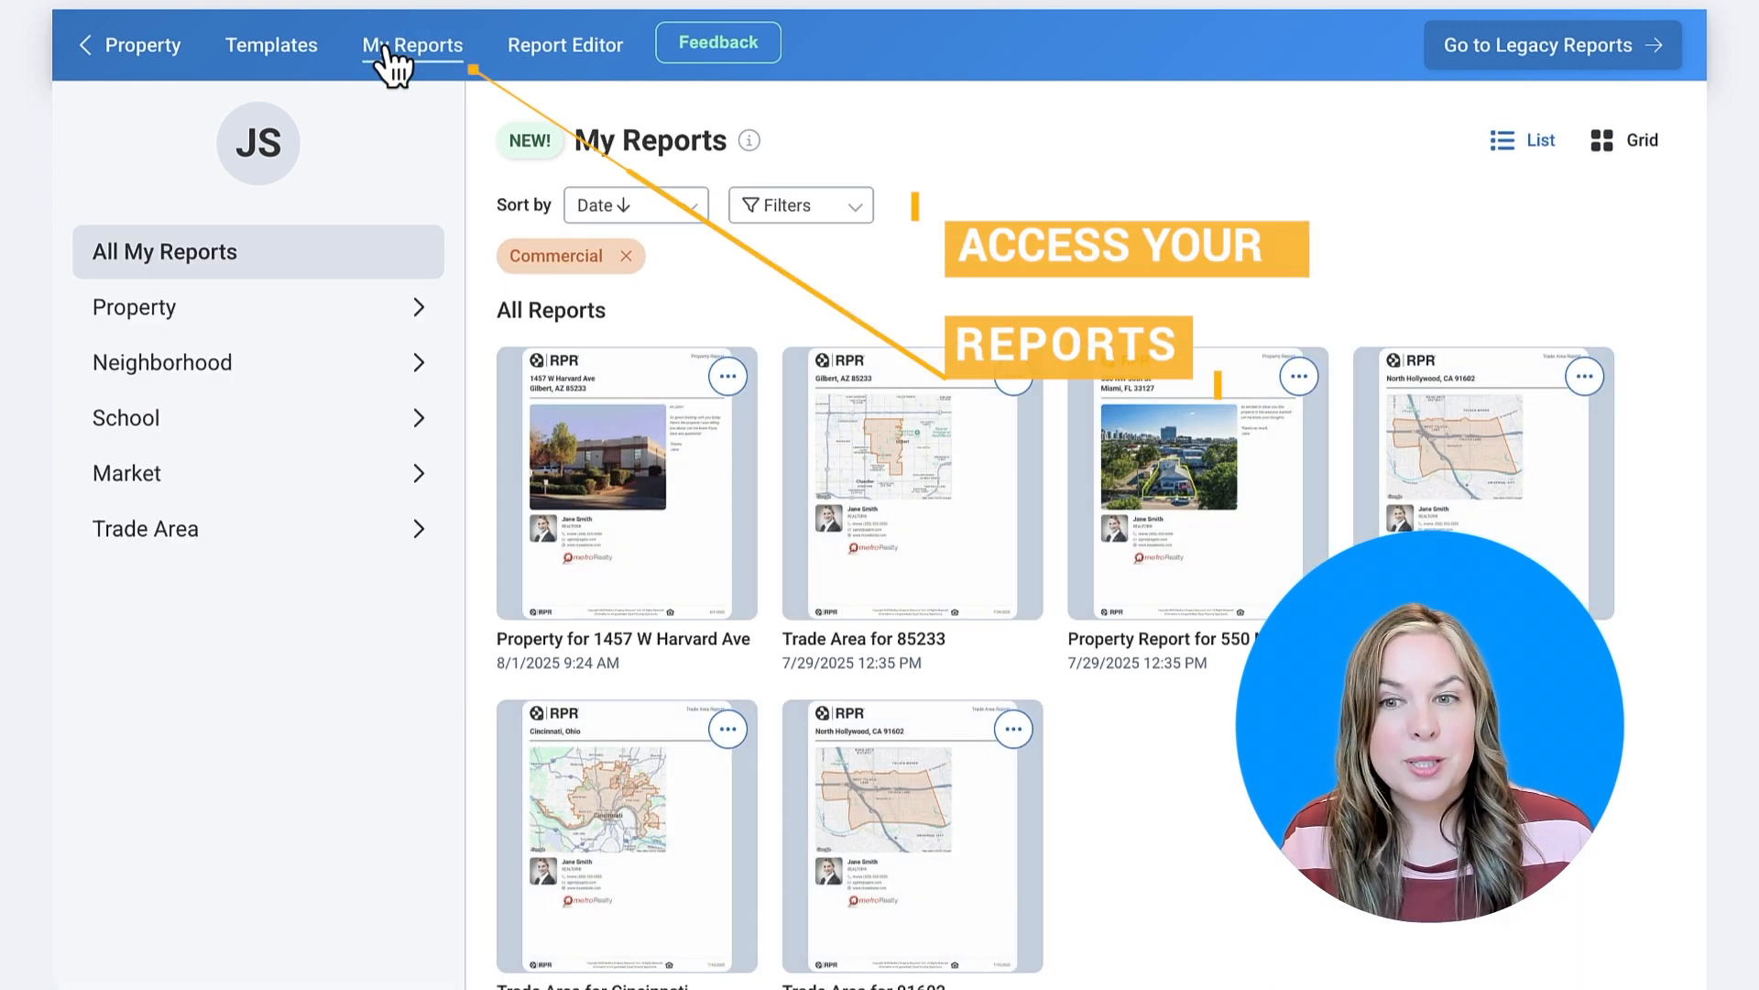
- Show saved reports as a list filtered to Trade Area, then reopen the Report Editor
{"action": "left_click", "coordinate": [850, 214]}
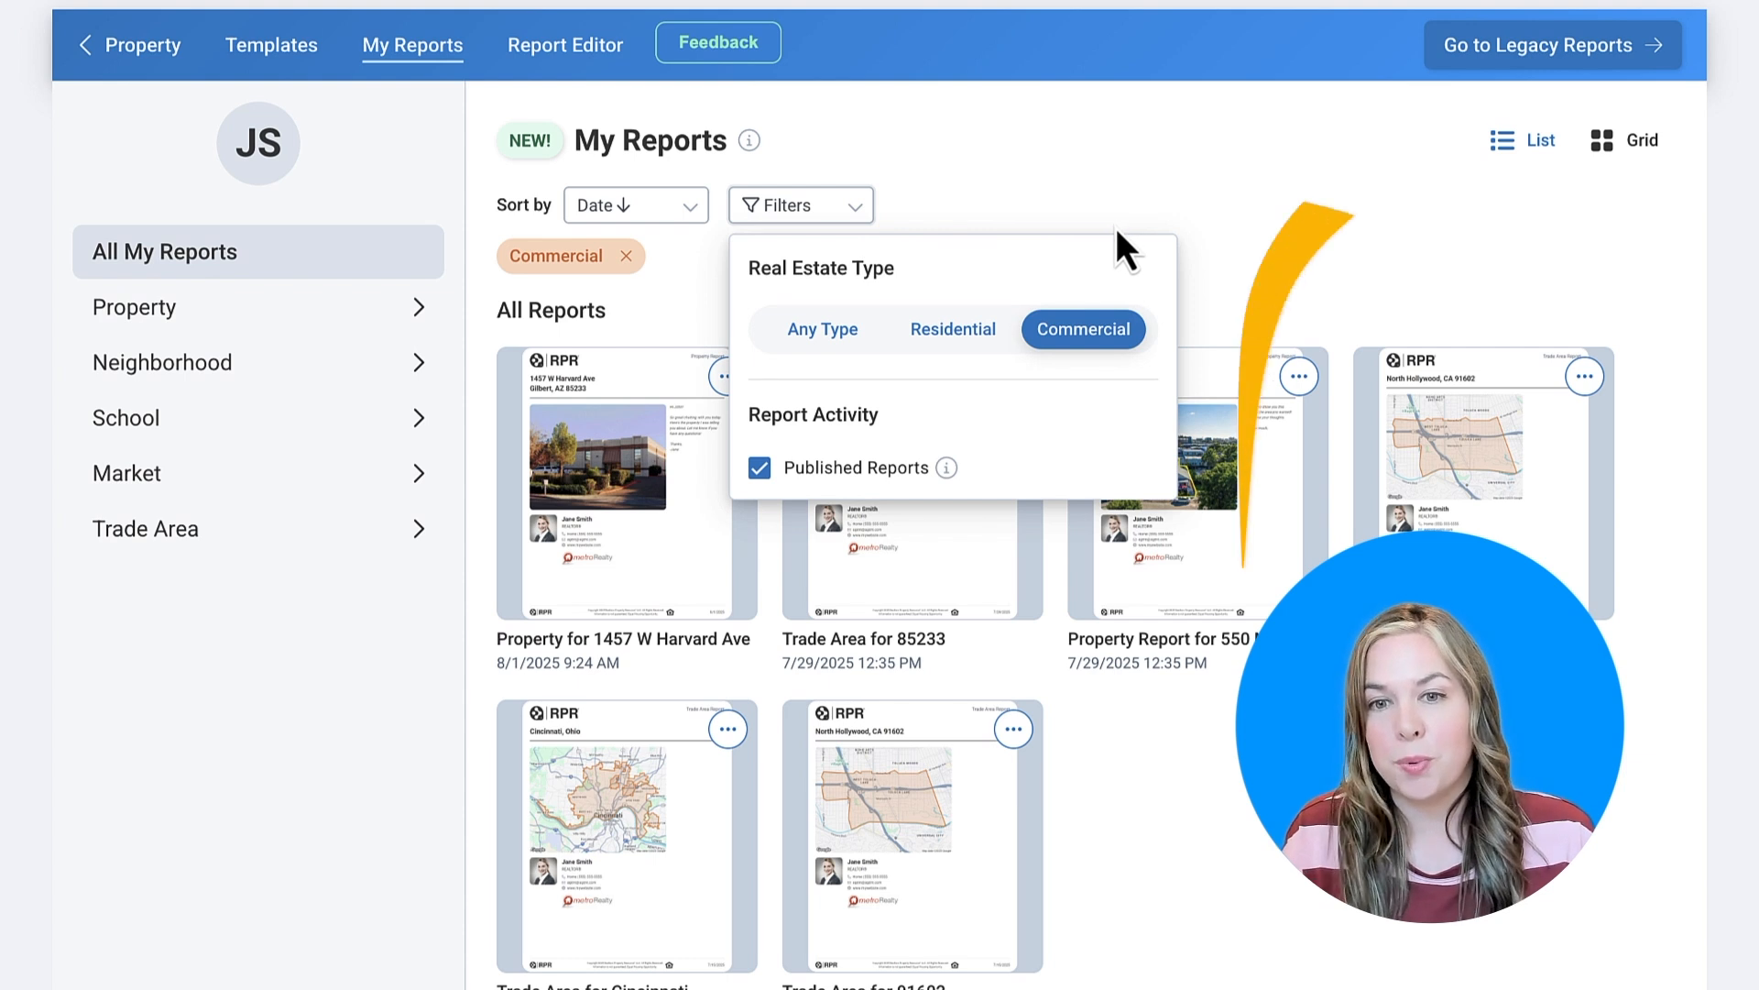
{"action": "left_click", "coordinate": [1148, 214]}
{"action": "left_click", "coordinate": [1549, 151]}
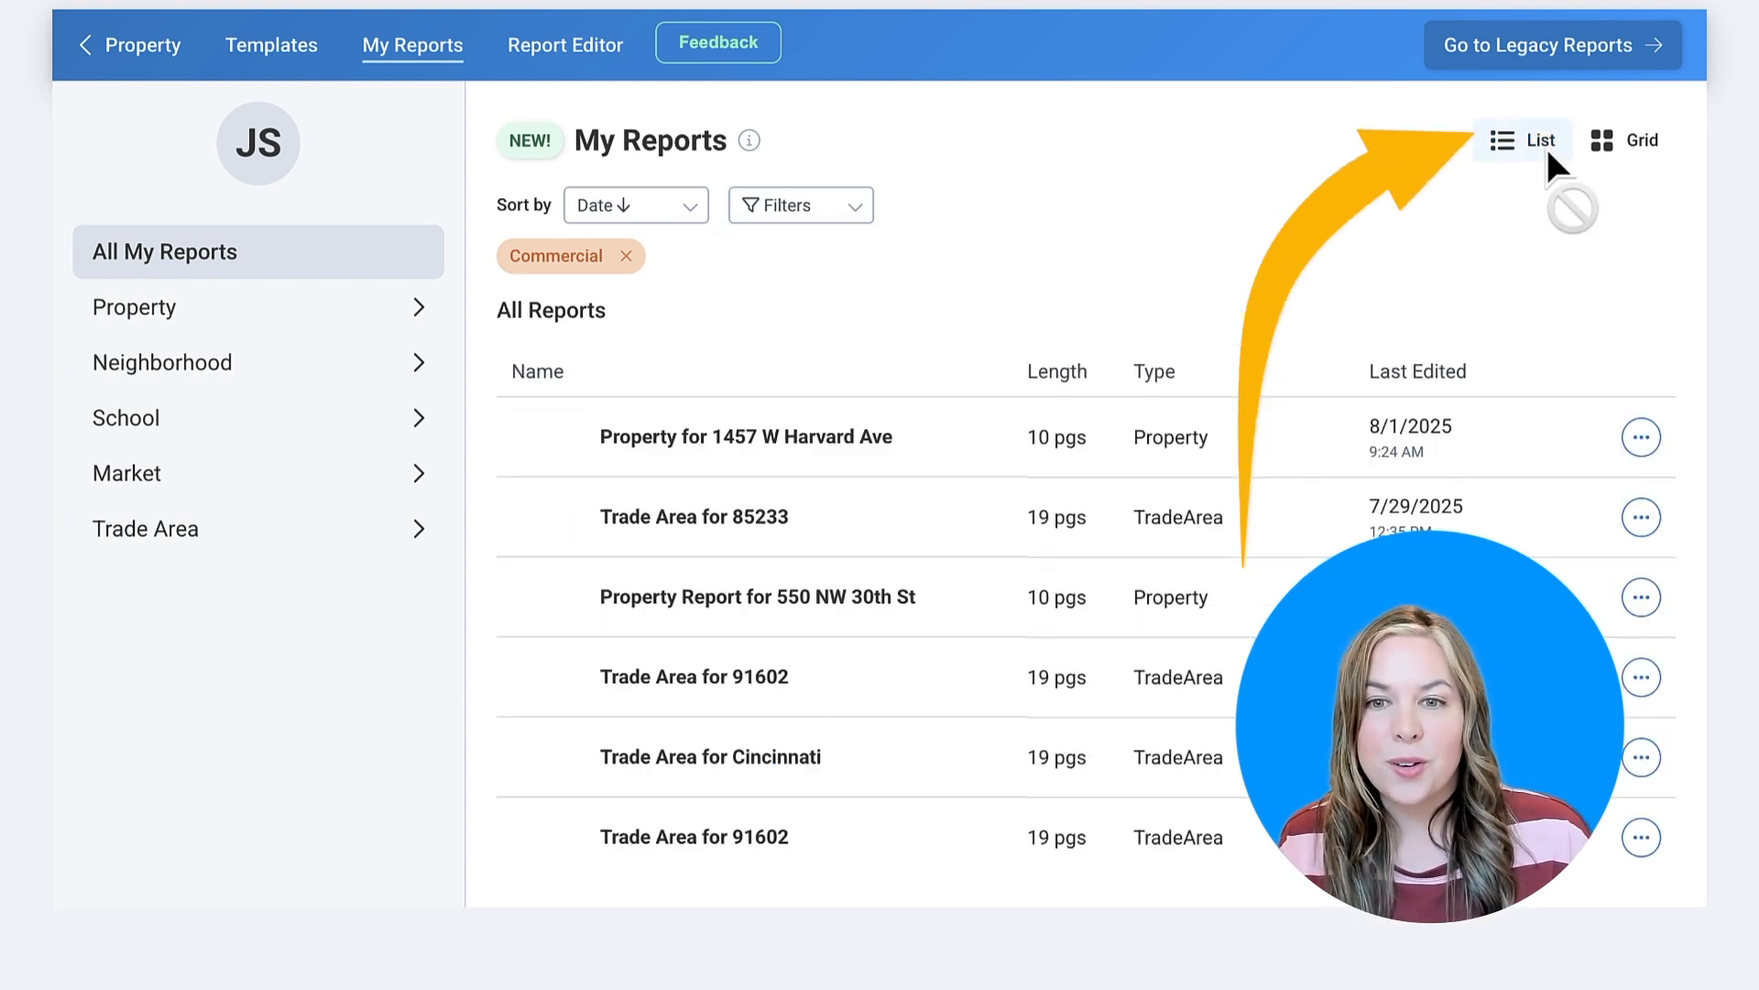
{"action": "left_click", "coordinate": [249, 536]}
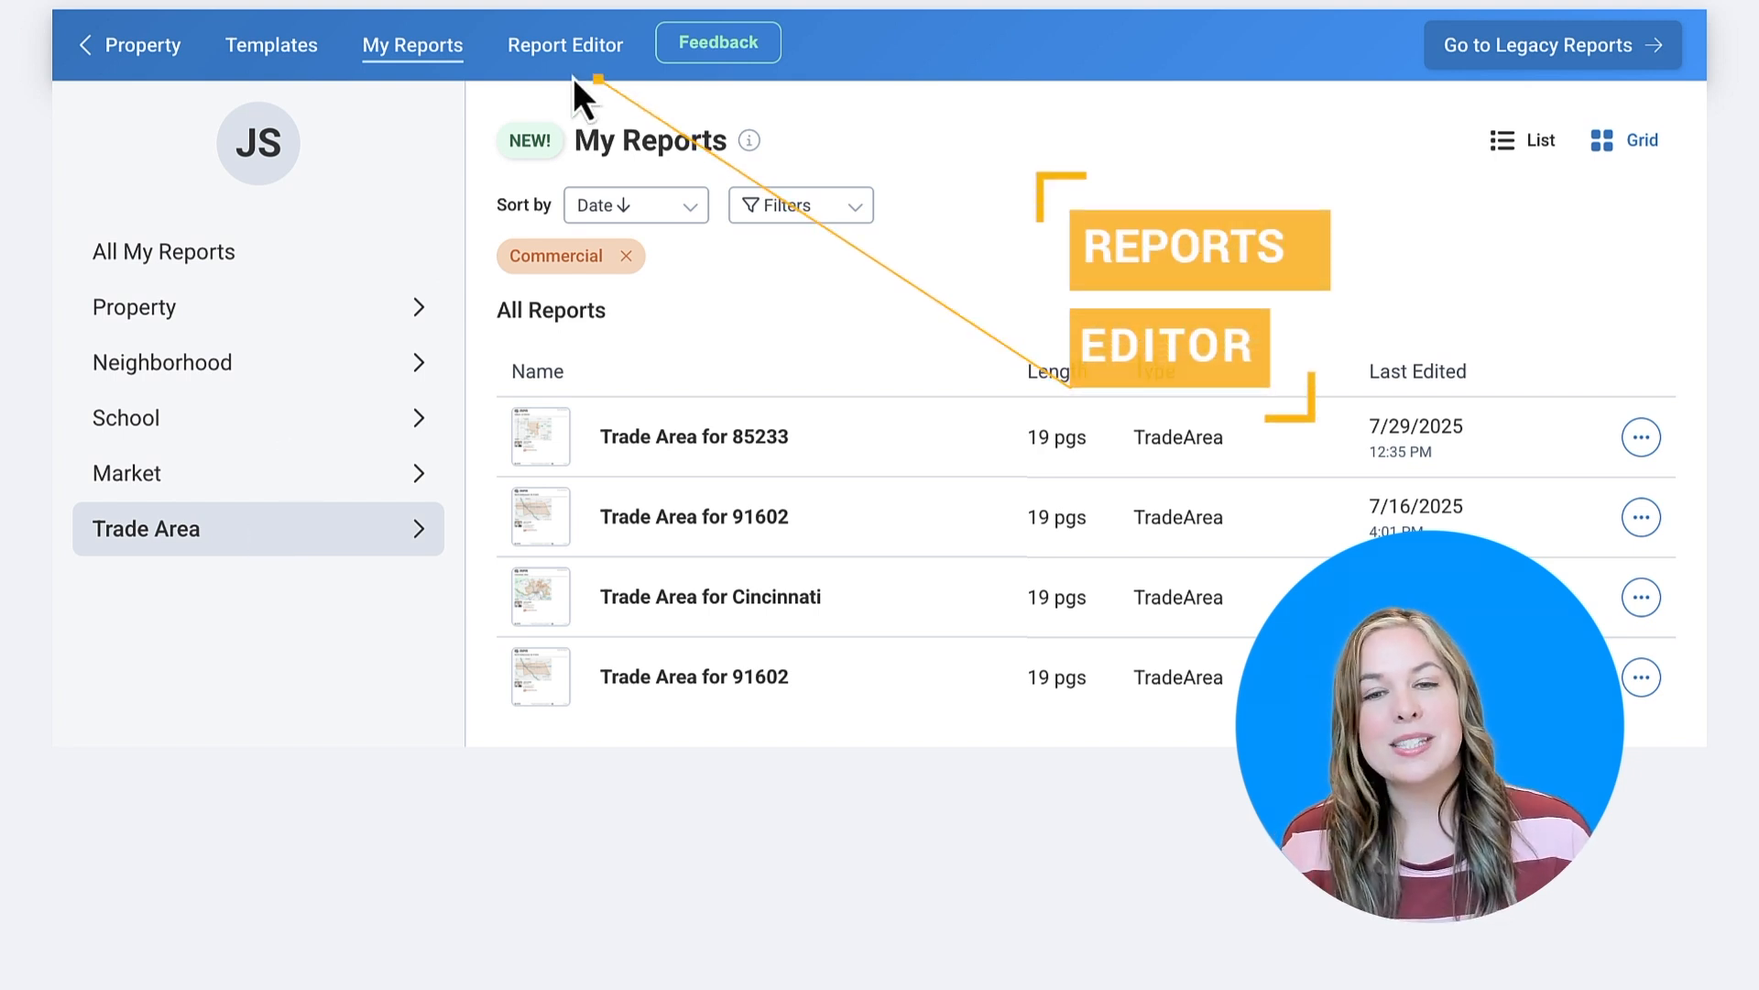
{"action": "left_click", "coordinate": [544, 63]}
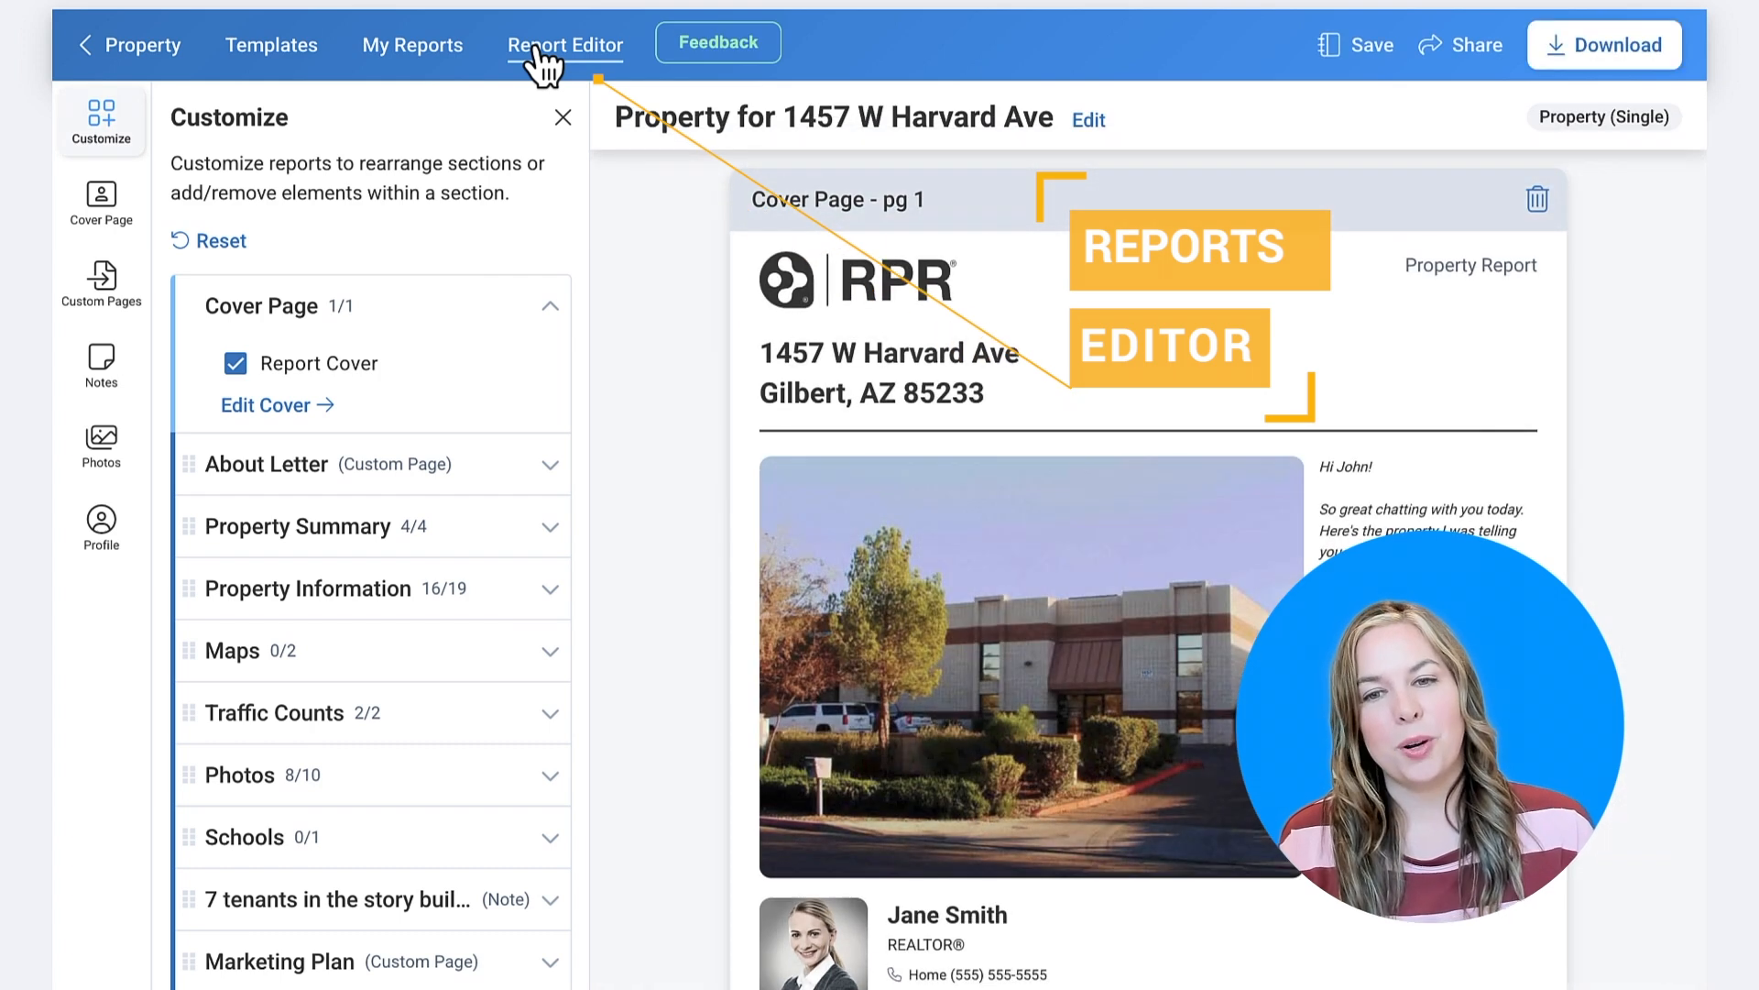